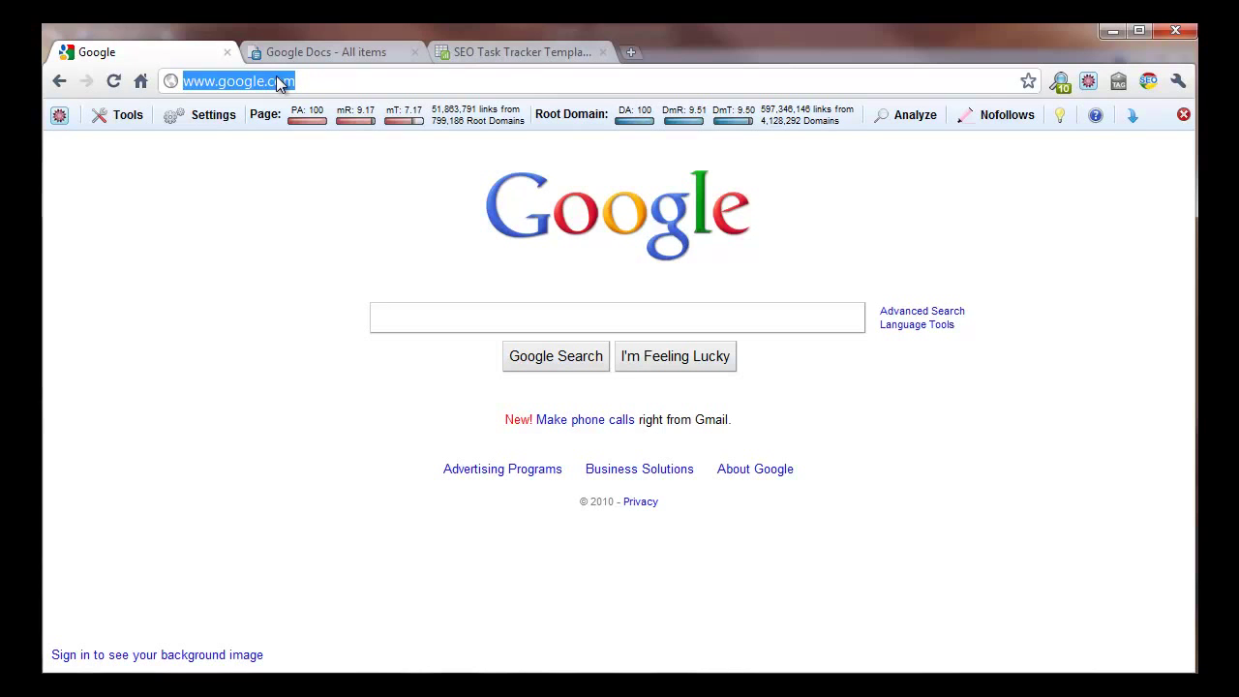
left_click(318, 81)
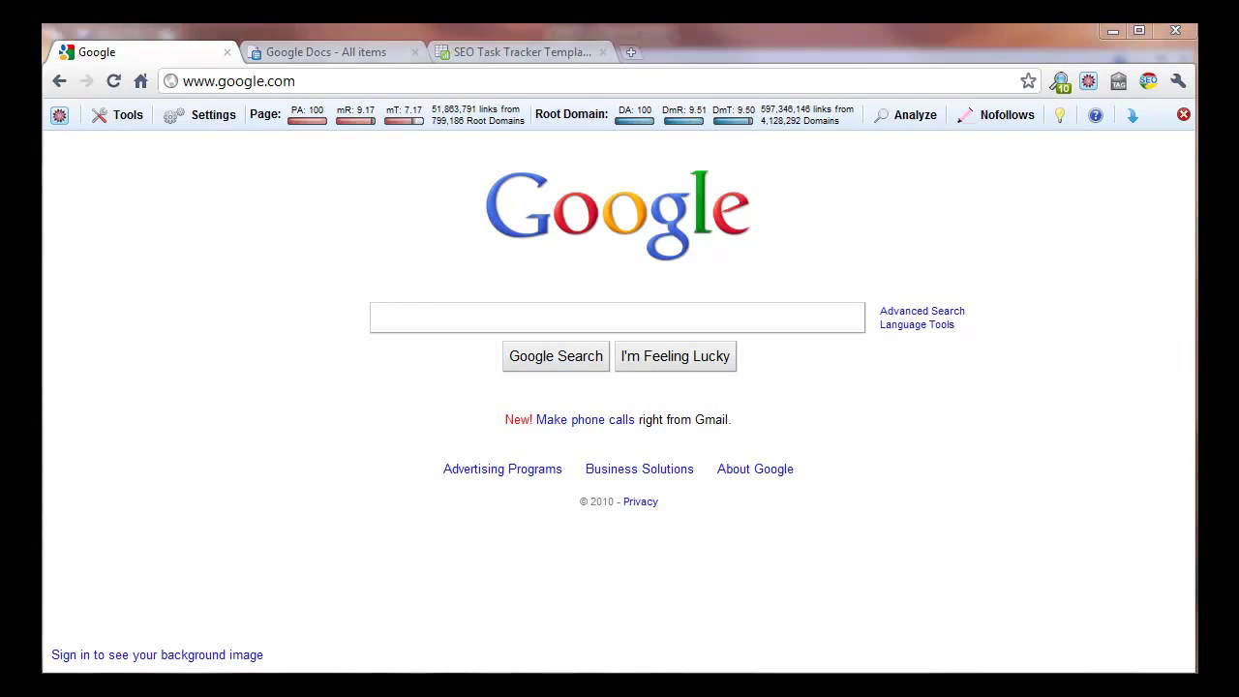
left_click(323, 76)
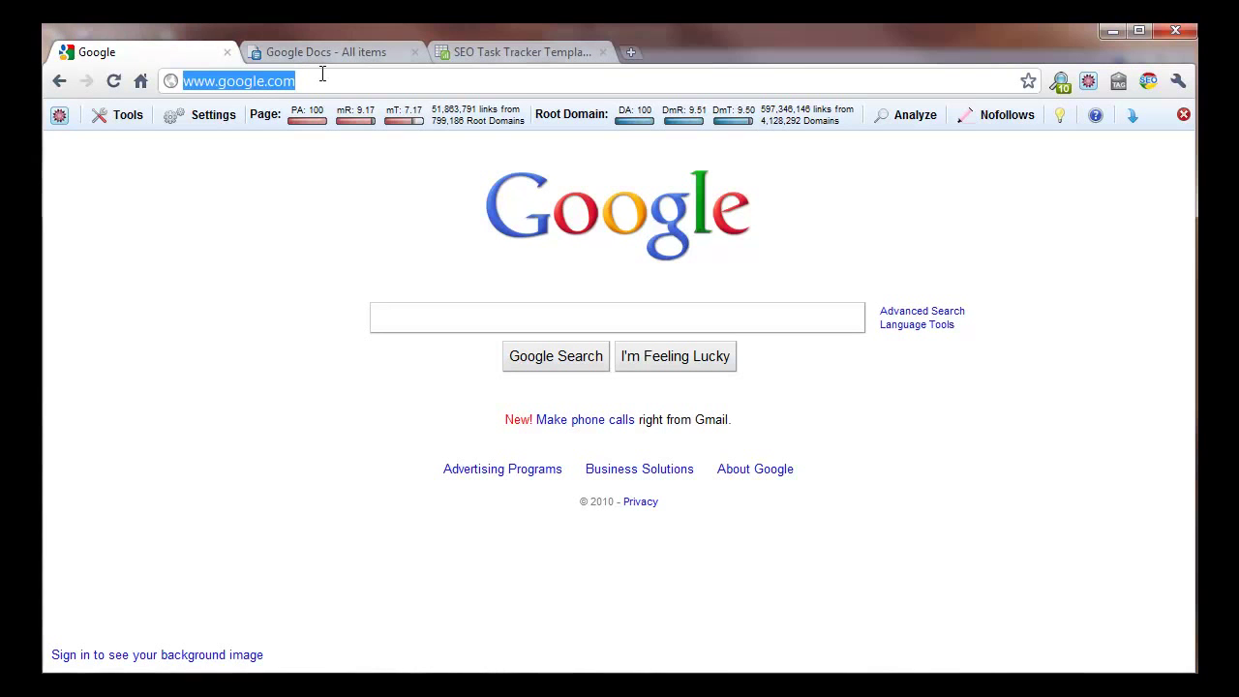
type("fedjobsearchtrainer")
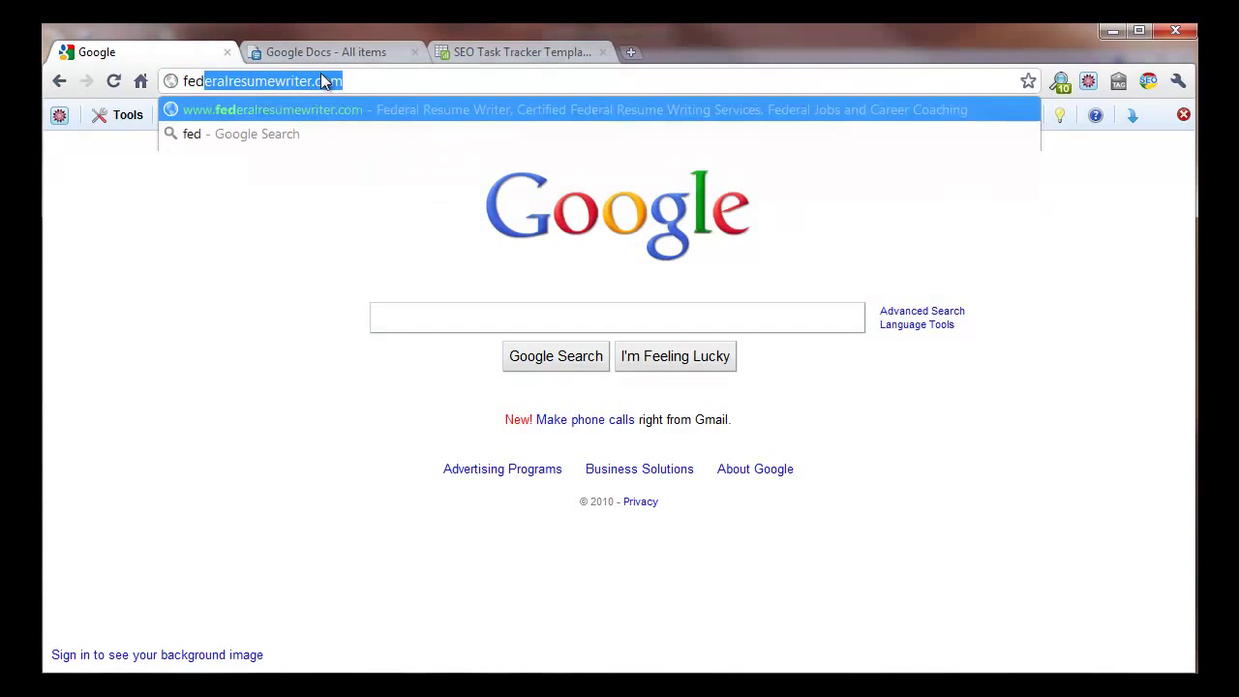
key("Return")
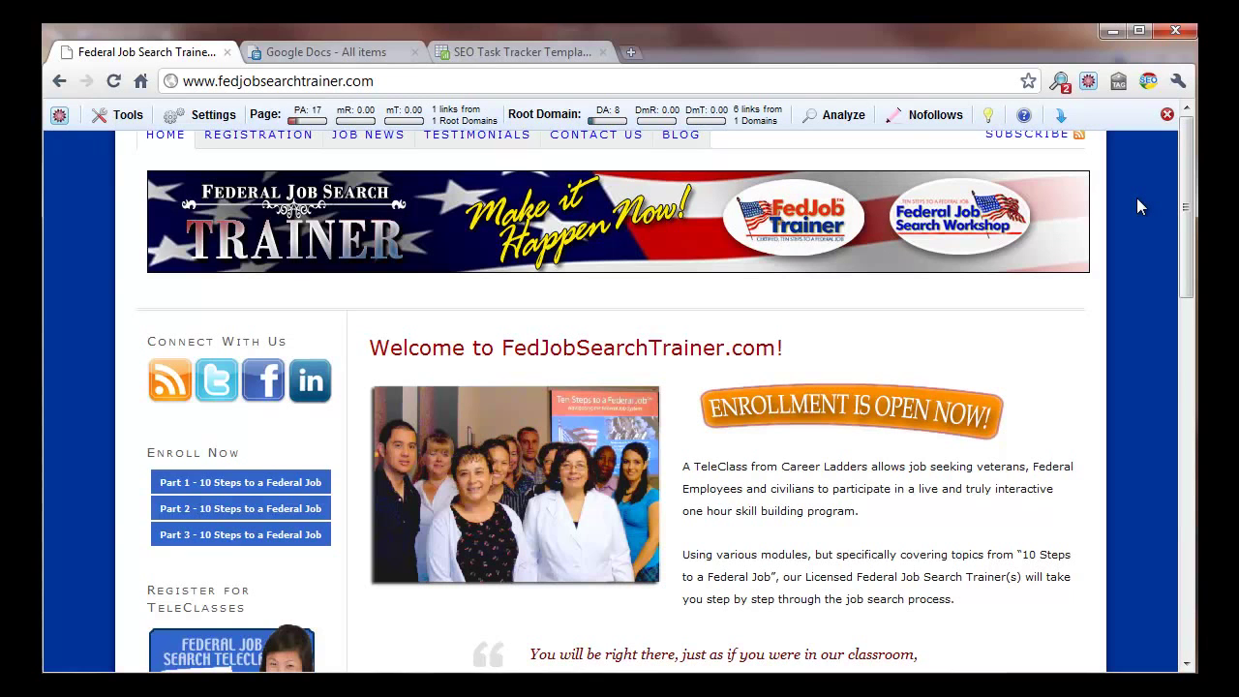
Search Google for "federal job search trainer" in a new browser tab
left_click(628, 53)
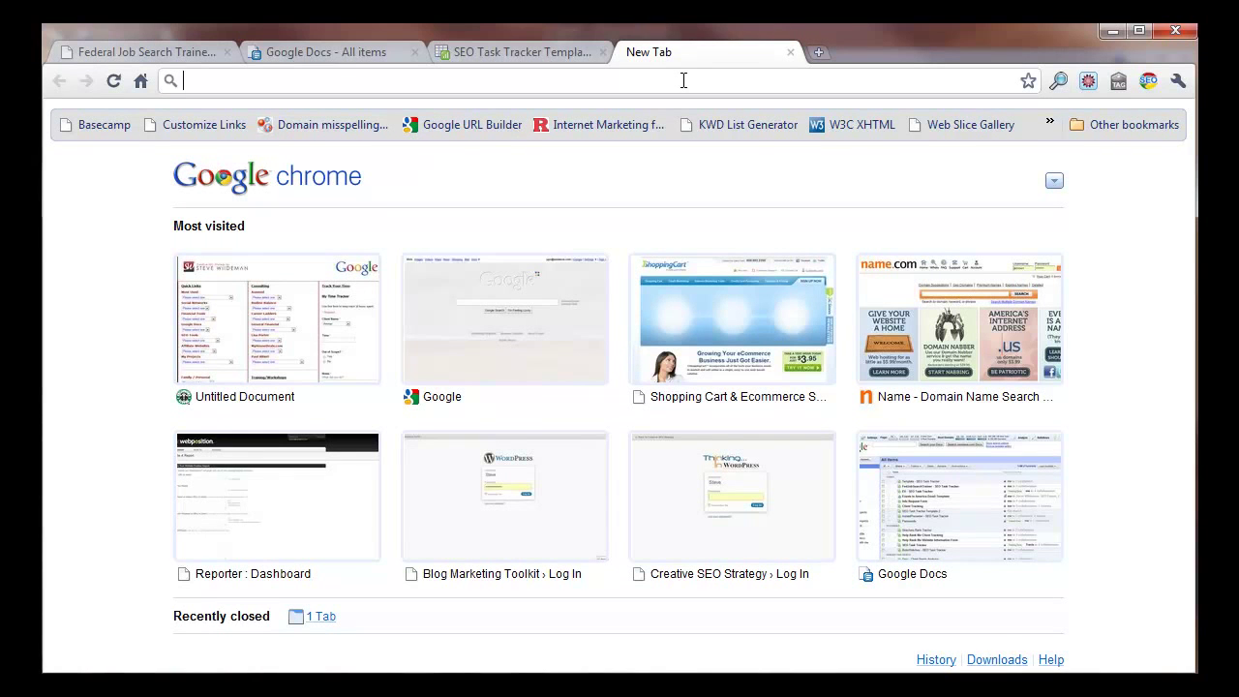
type("federa")
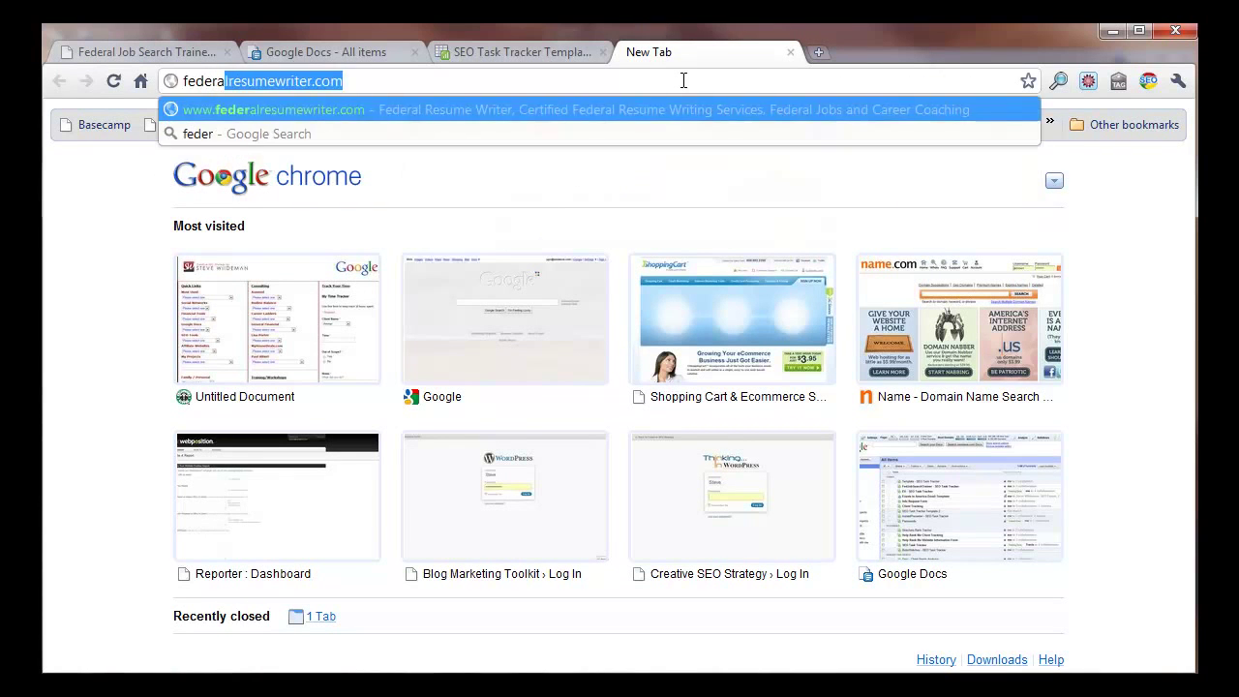
type("l job search trainer")
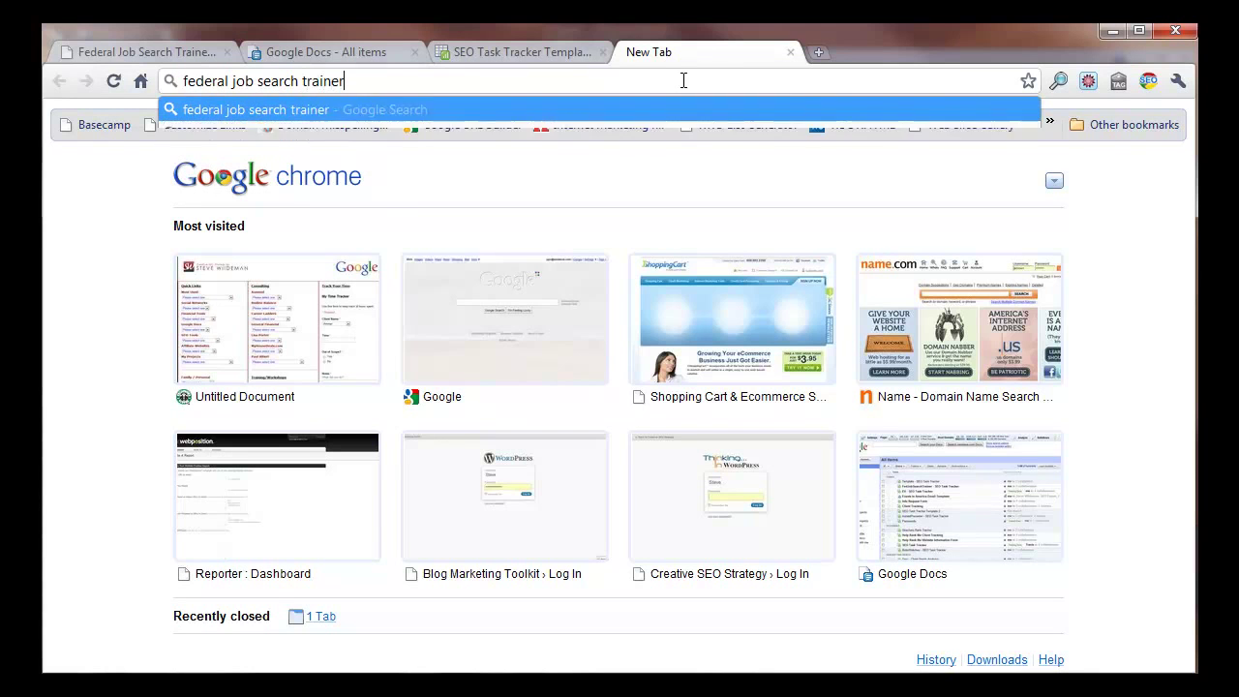
key("Return")
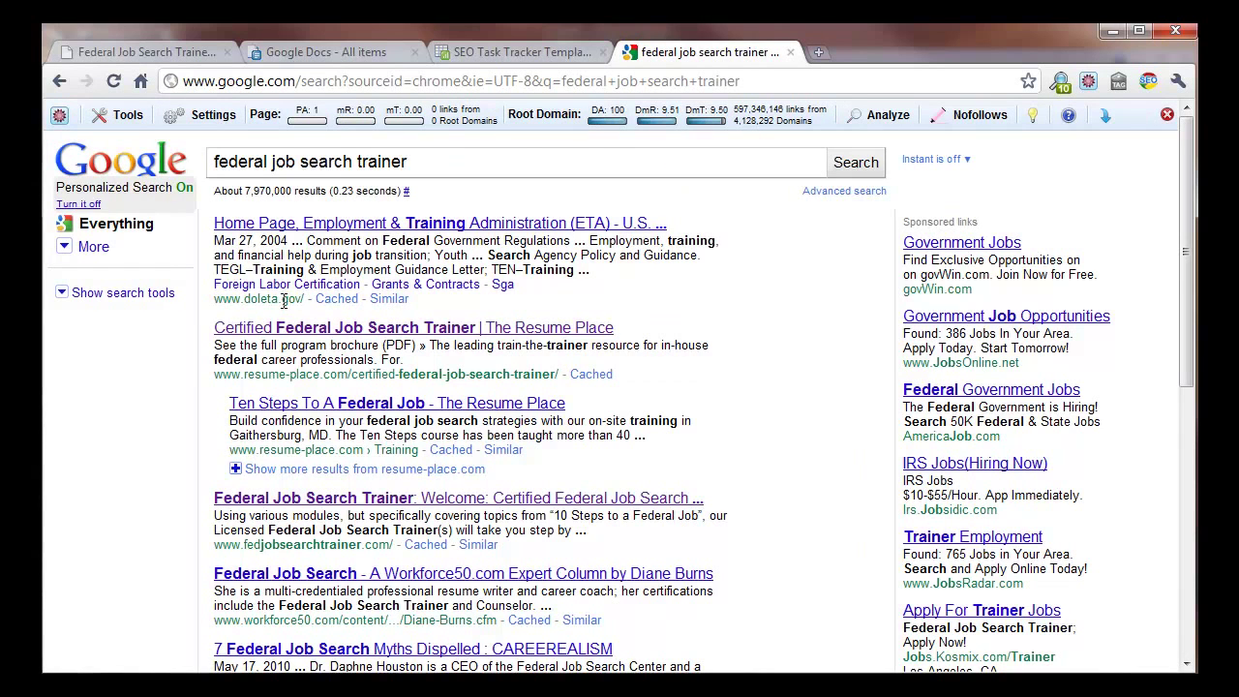
scroll(290, 300, "down", 1)
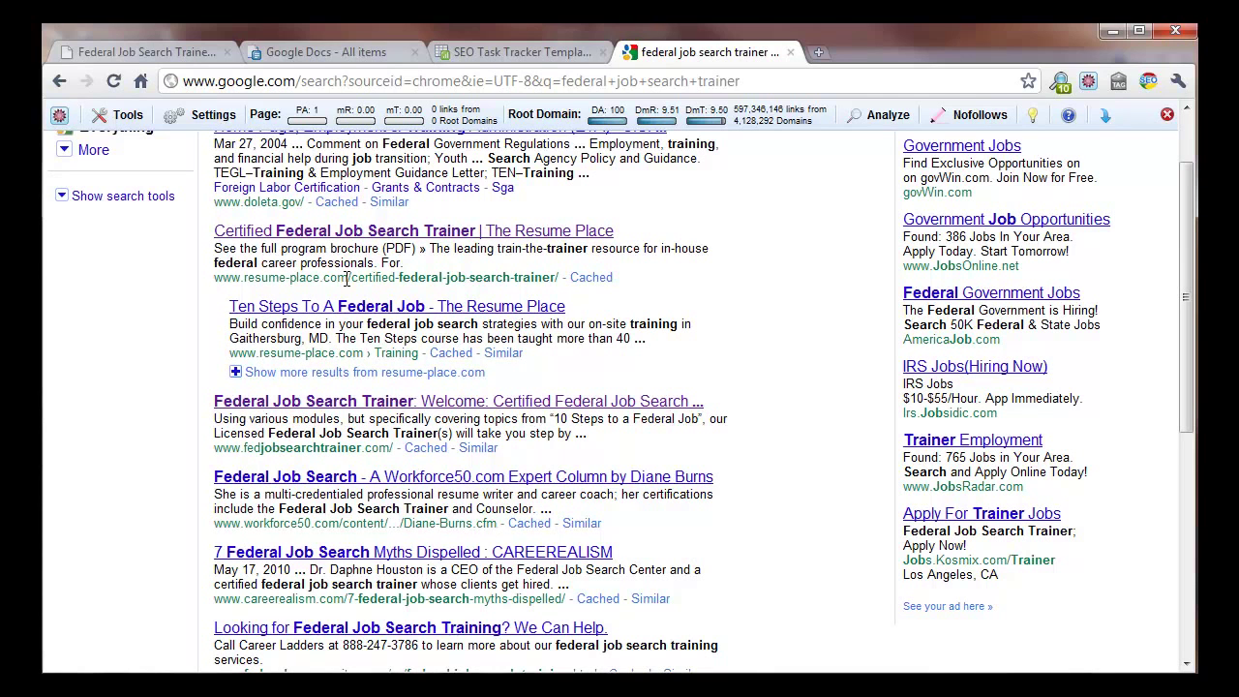
left_click_drag(560, 278, 395, 284)
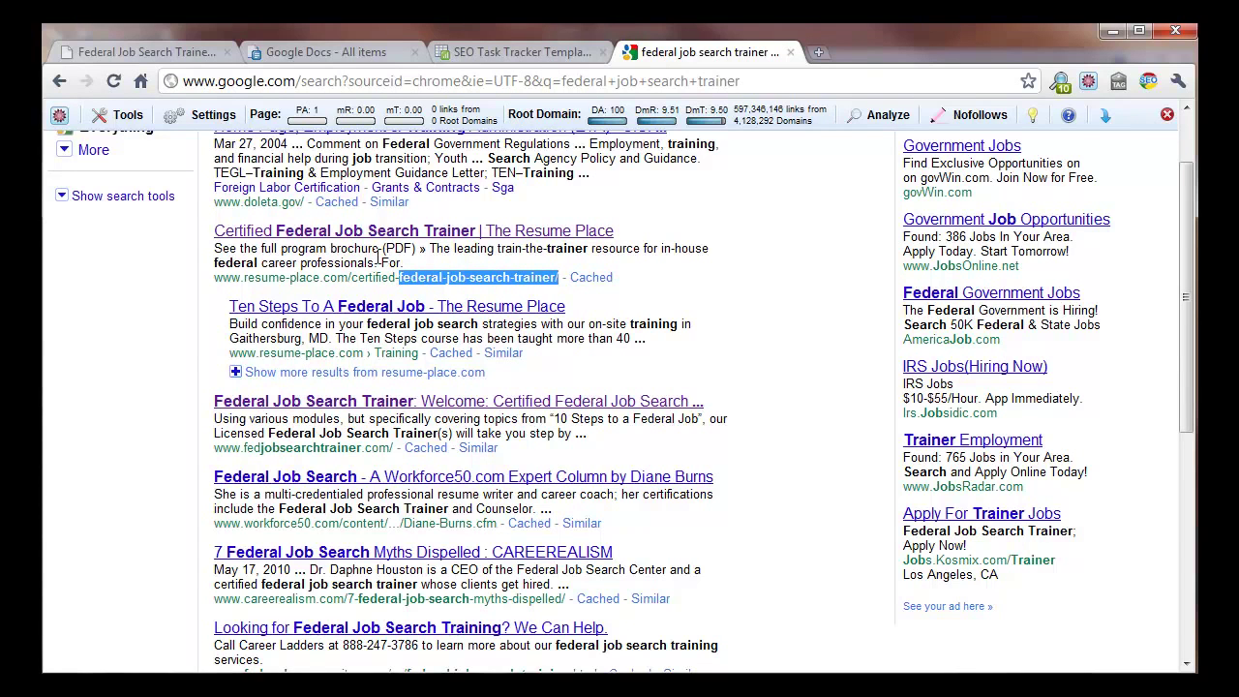
scroll(368, 258, "down", 1)
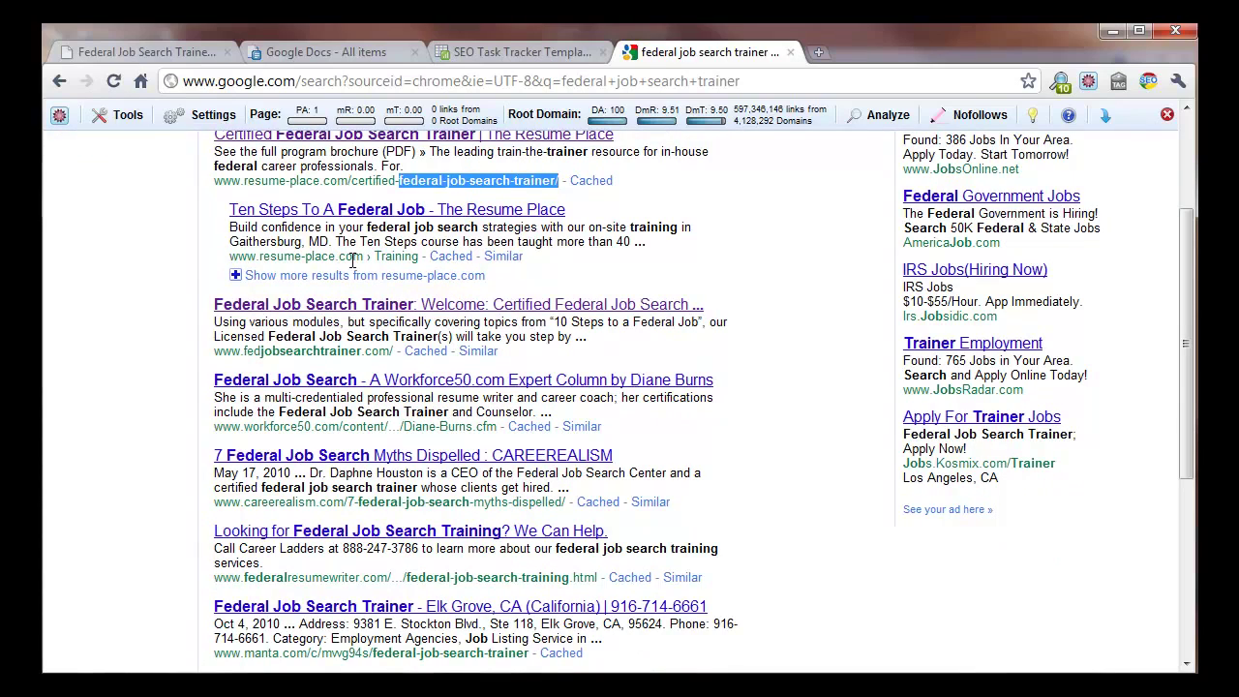
scroll(354, 257, "down", 1)
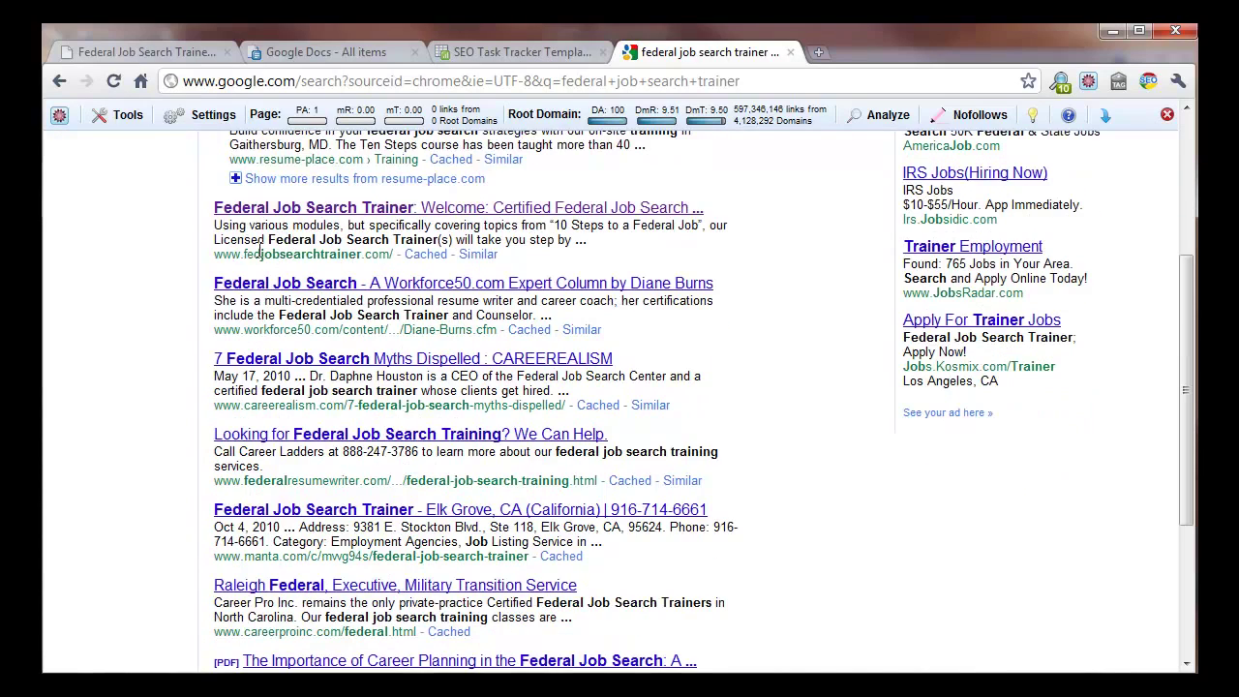
scroll(380, 285, "up", 2)
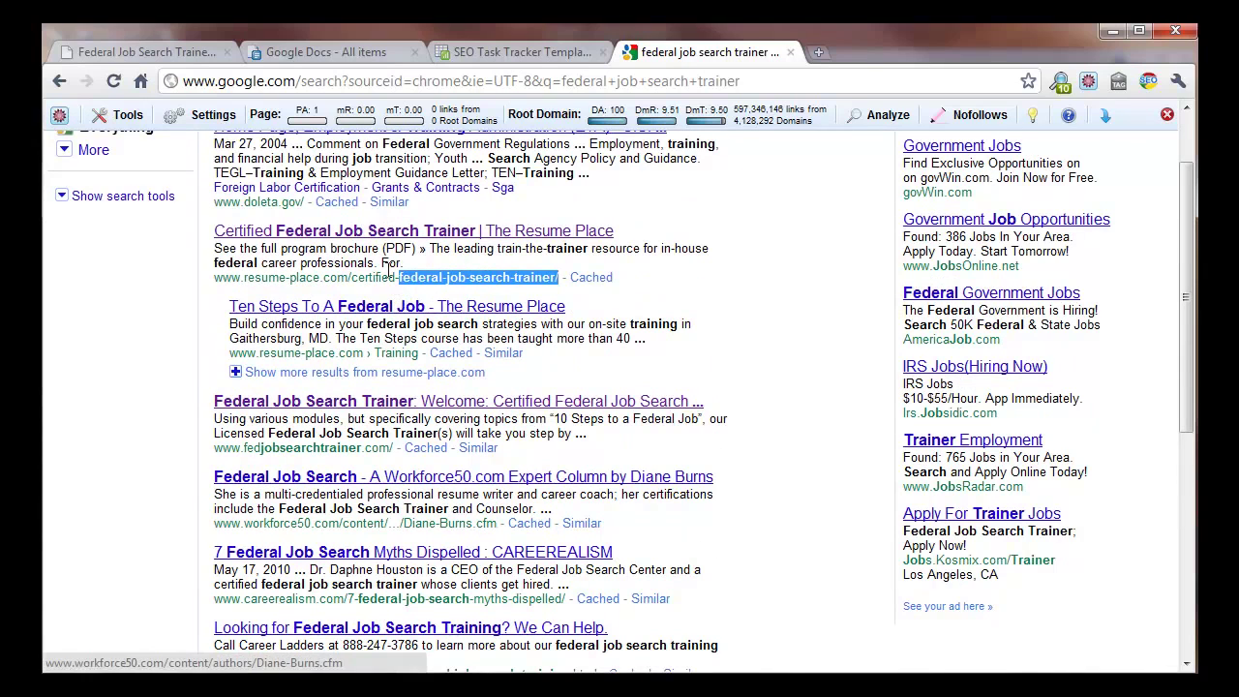
left_click_drag(347, 278, 217, 281)
key("ctrl+c")
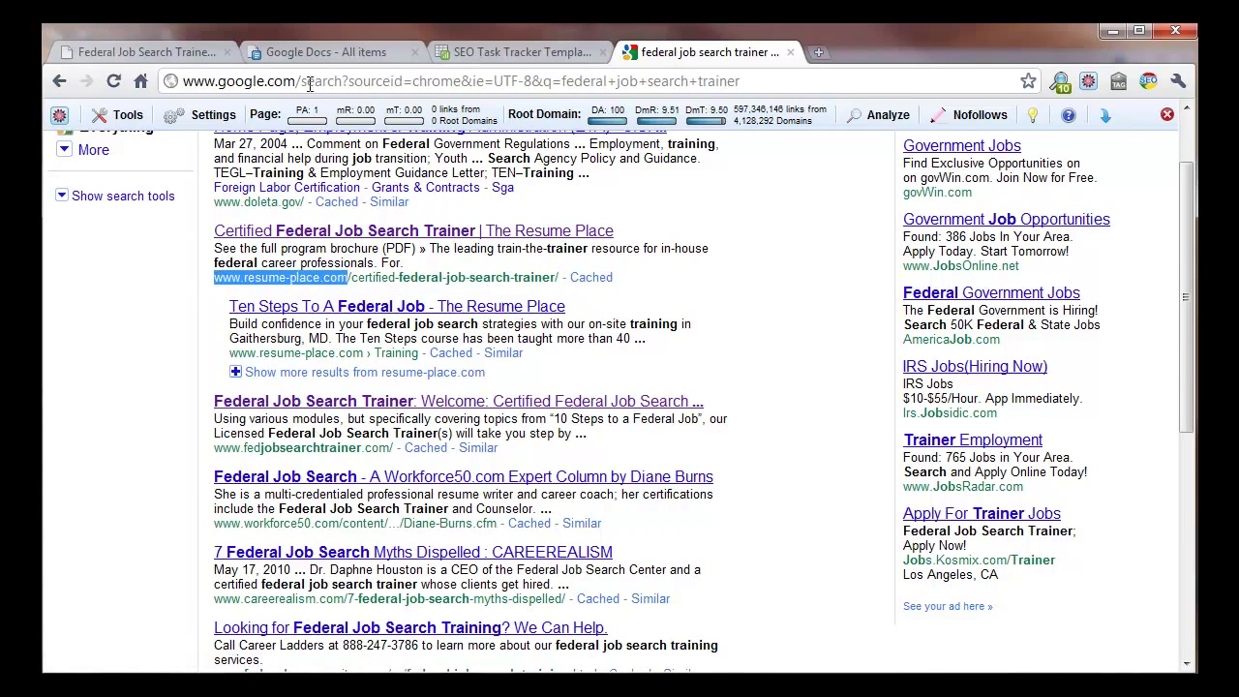
left_click(163, 52)
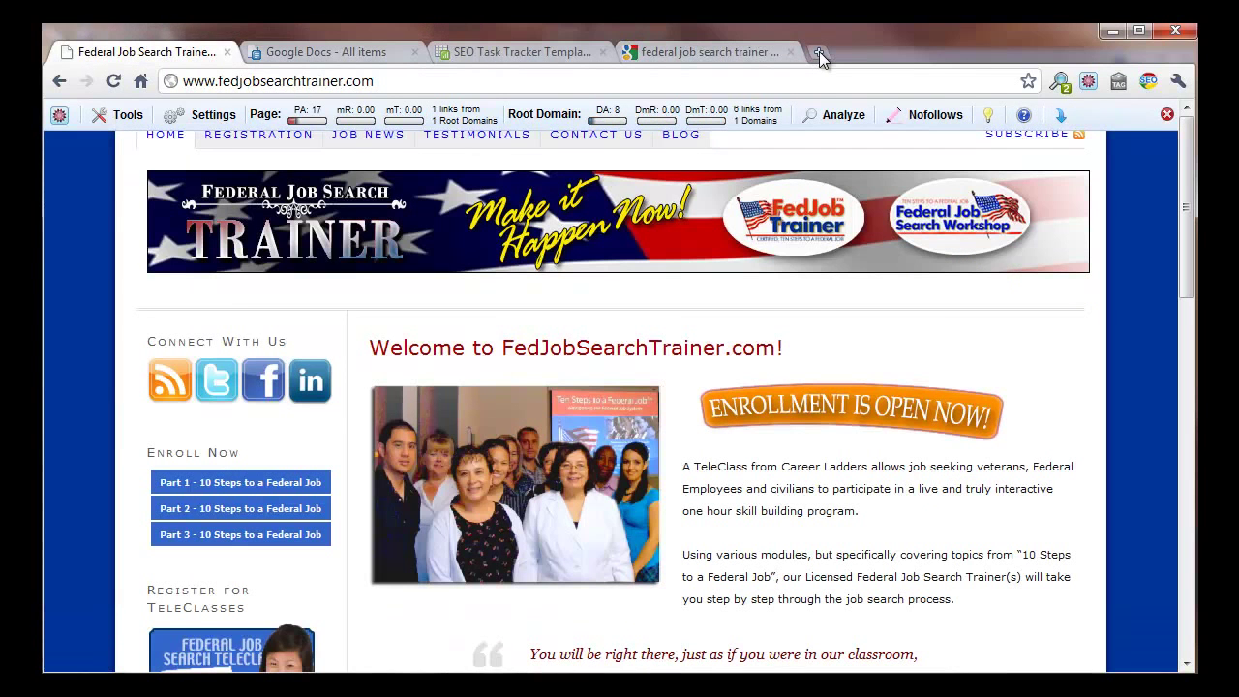
left_click(819, 51)
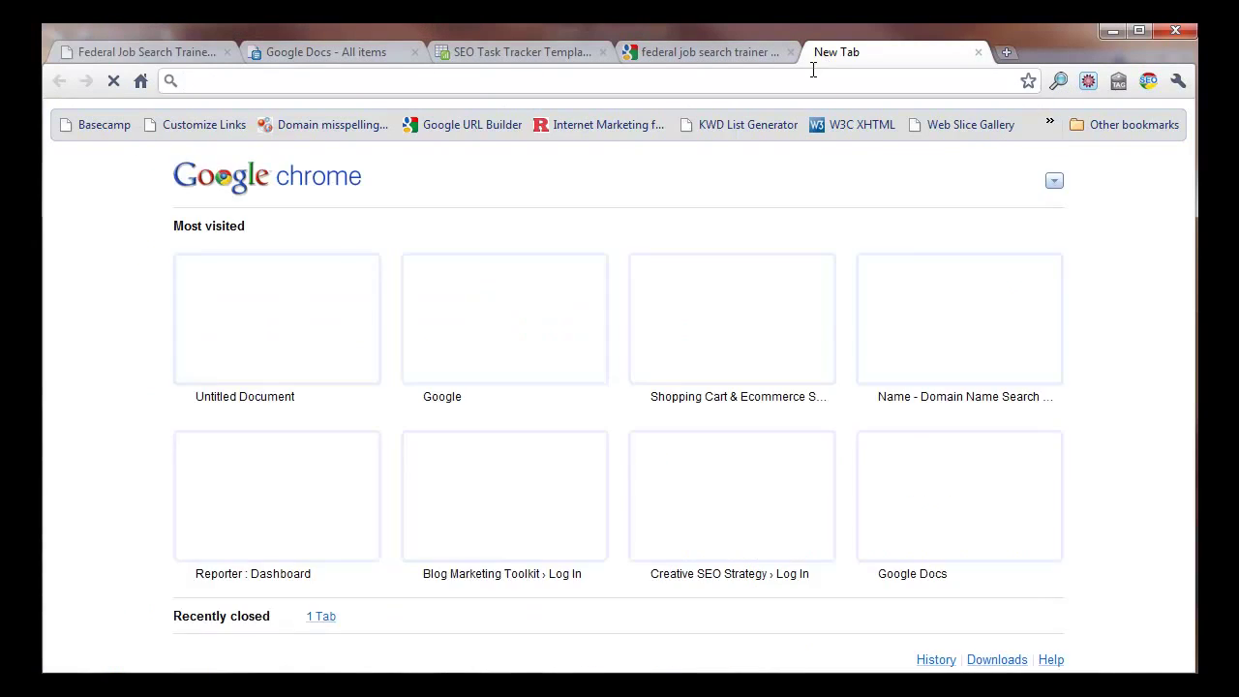
key("ctrl+v")
key("Return")
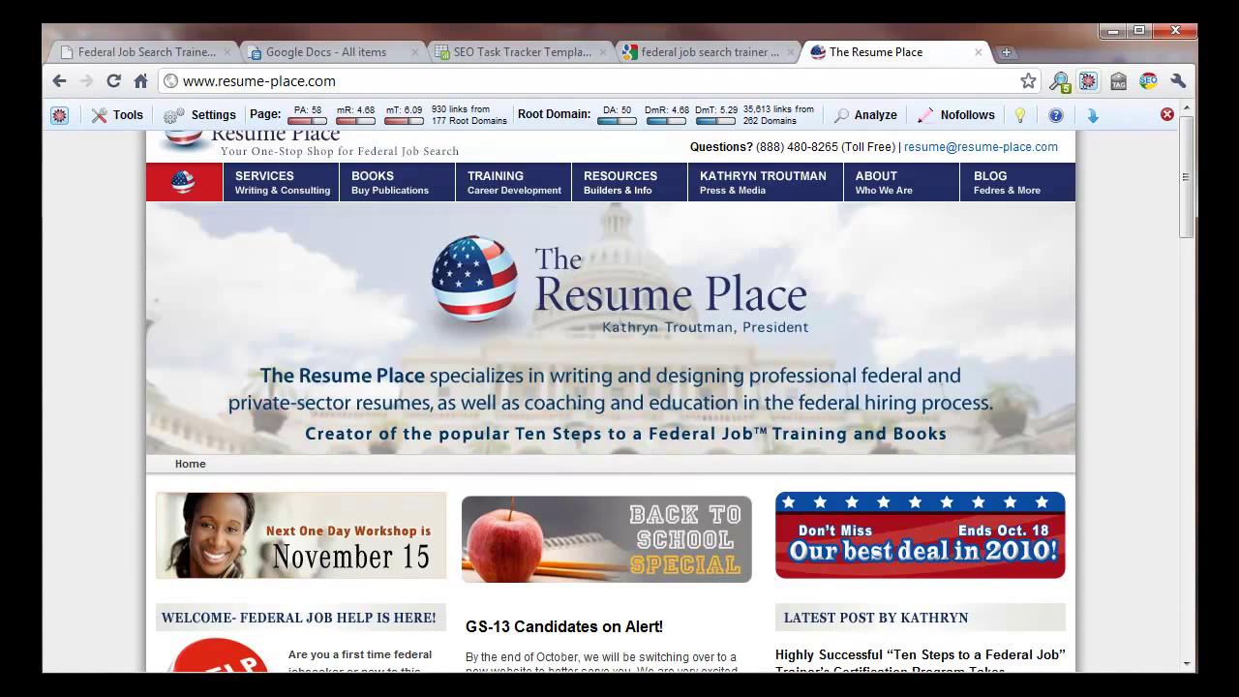
Run the SEOmoz Open Site Explorer link analysis on the Resume Place home page
left_click(107, 119)
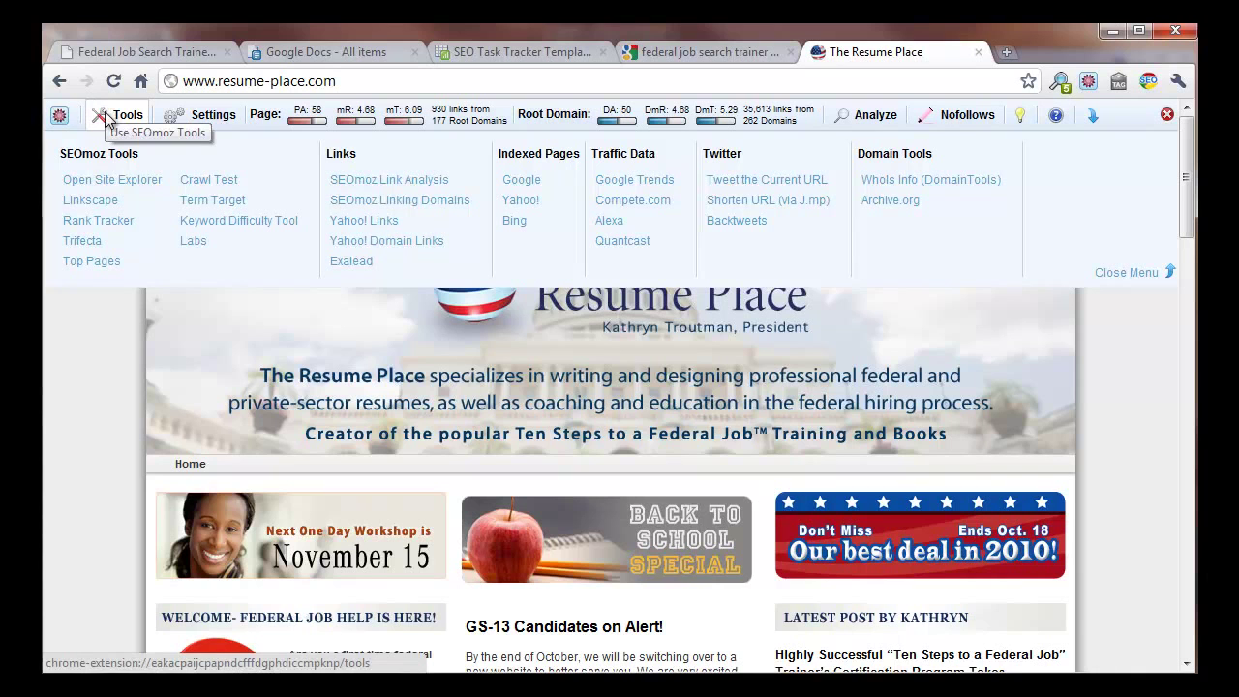
left_click(142, 184)
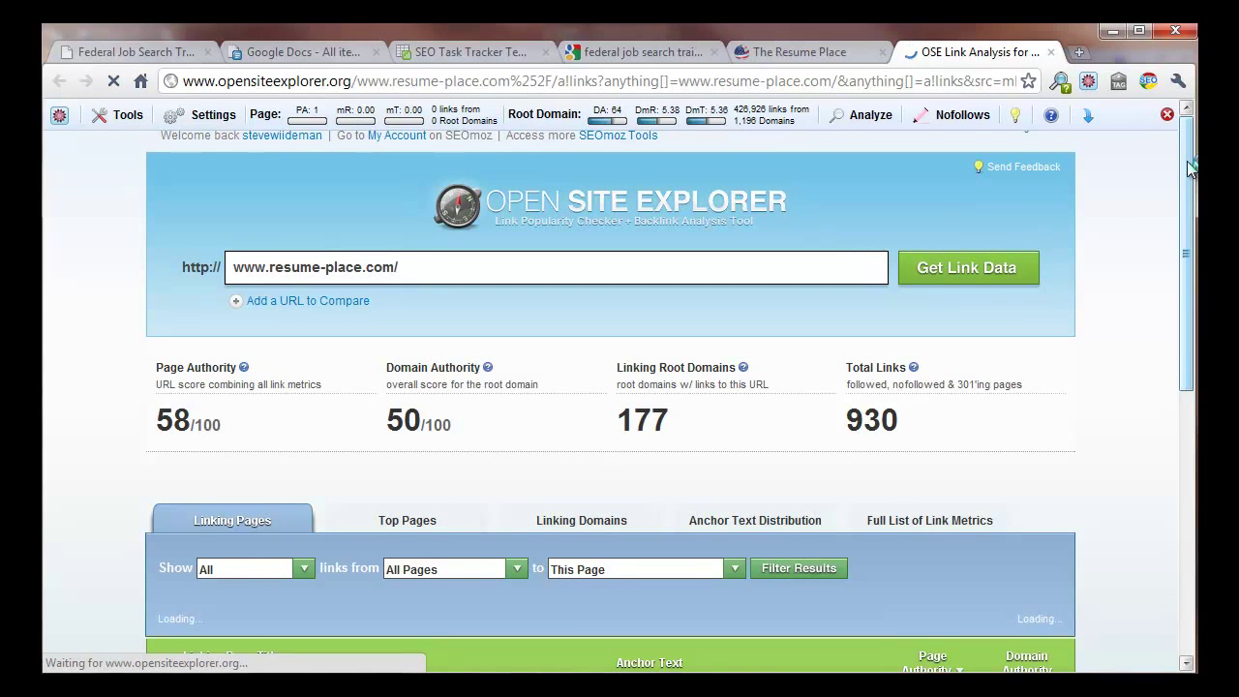
mouse_move(1191, 168)
left_mouse_down()
mouse_move(1191, 206)
mouse_move(1190, 177)
left_mouse_up()
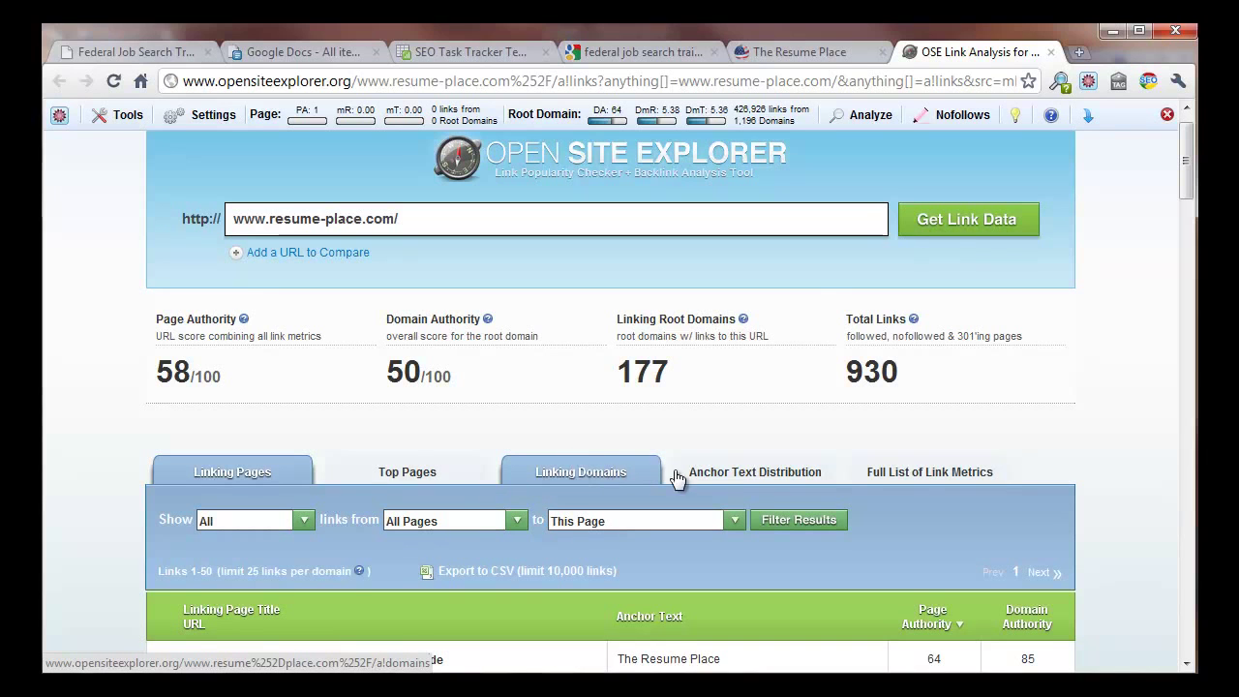
left_click(774, 475)
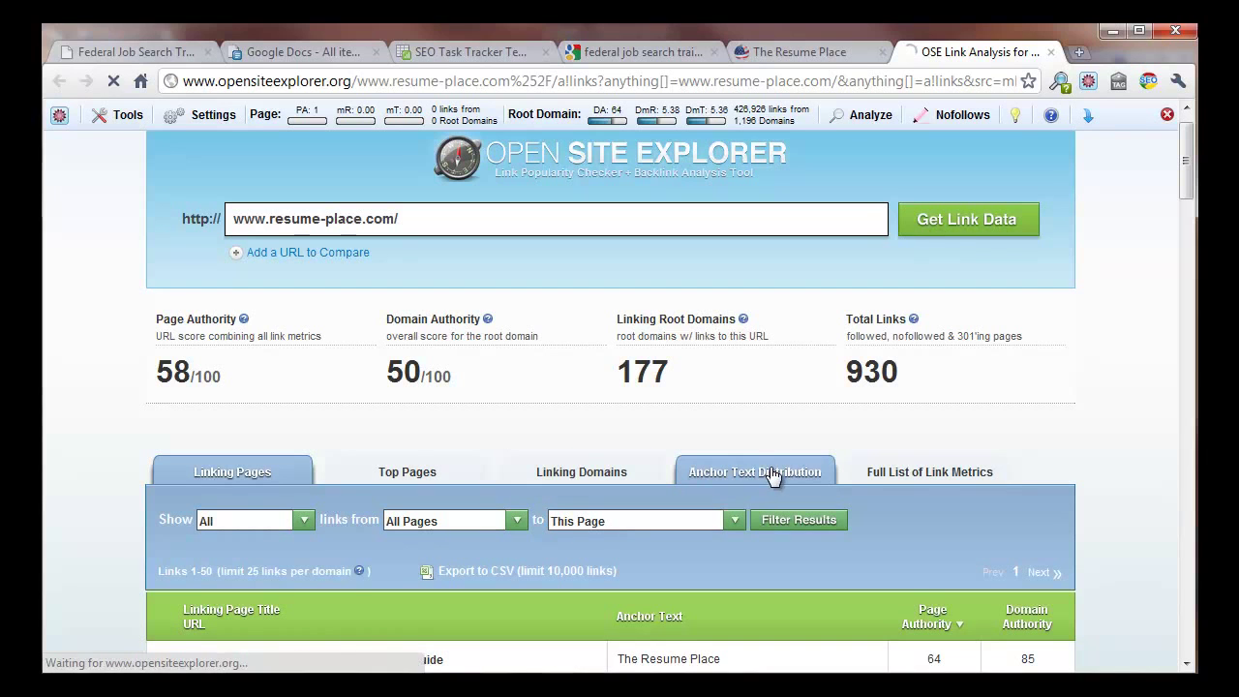
scroll(1061, 418, "down", 3)
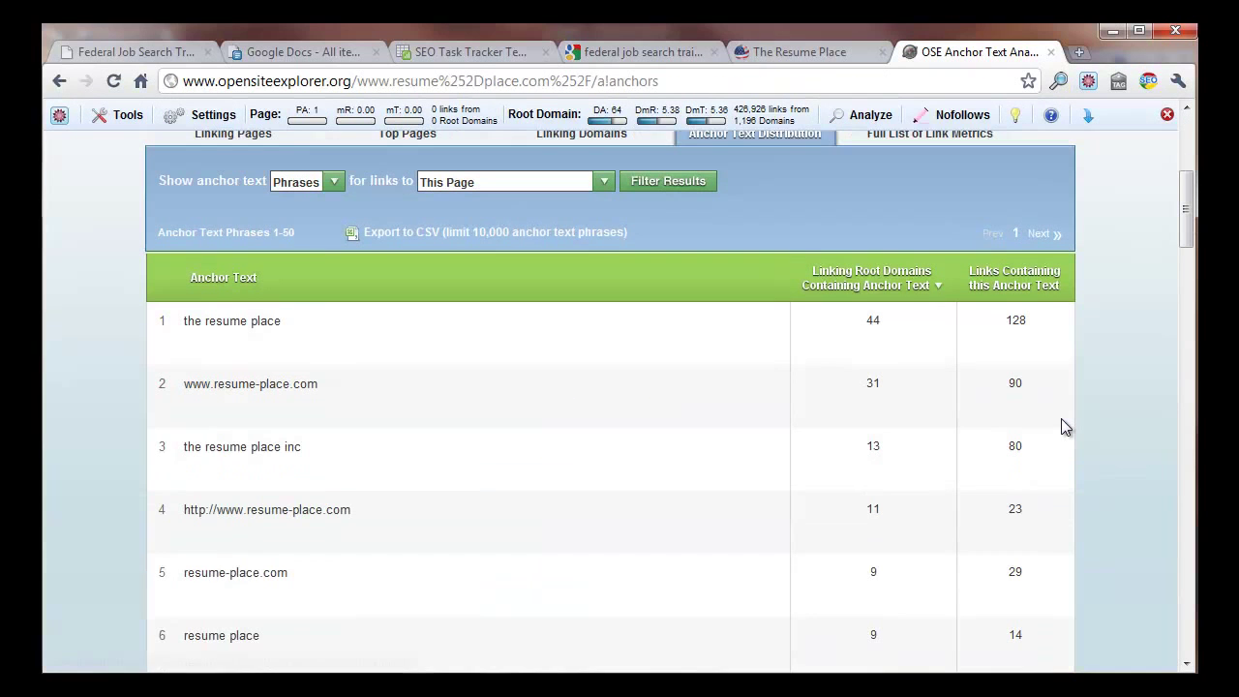
scroll(1061, 427, "down", 1)
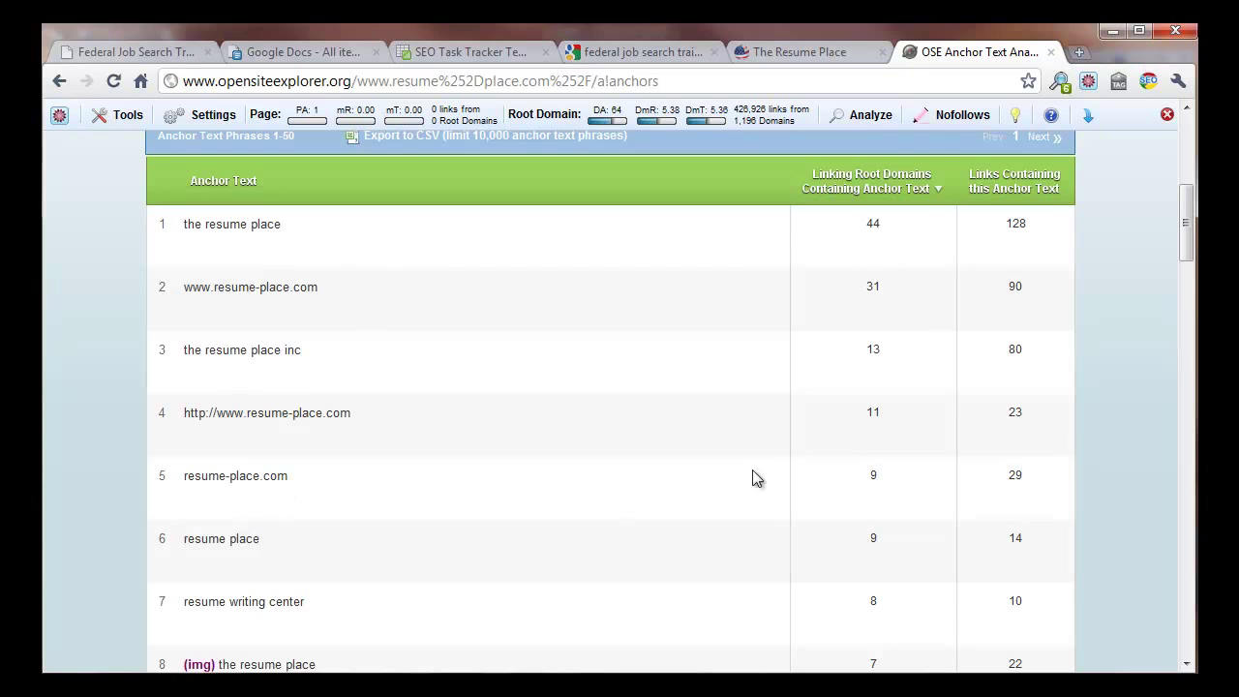
scroll(783, 460, "down", 1)
scroll(755, 435, "up", 3)
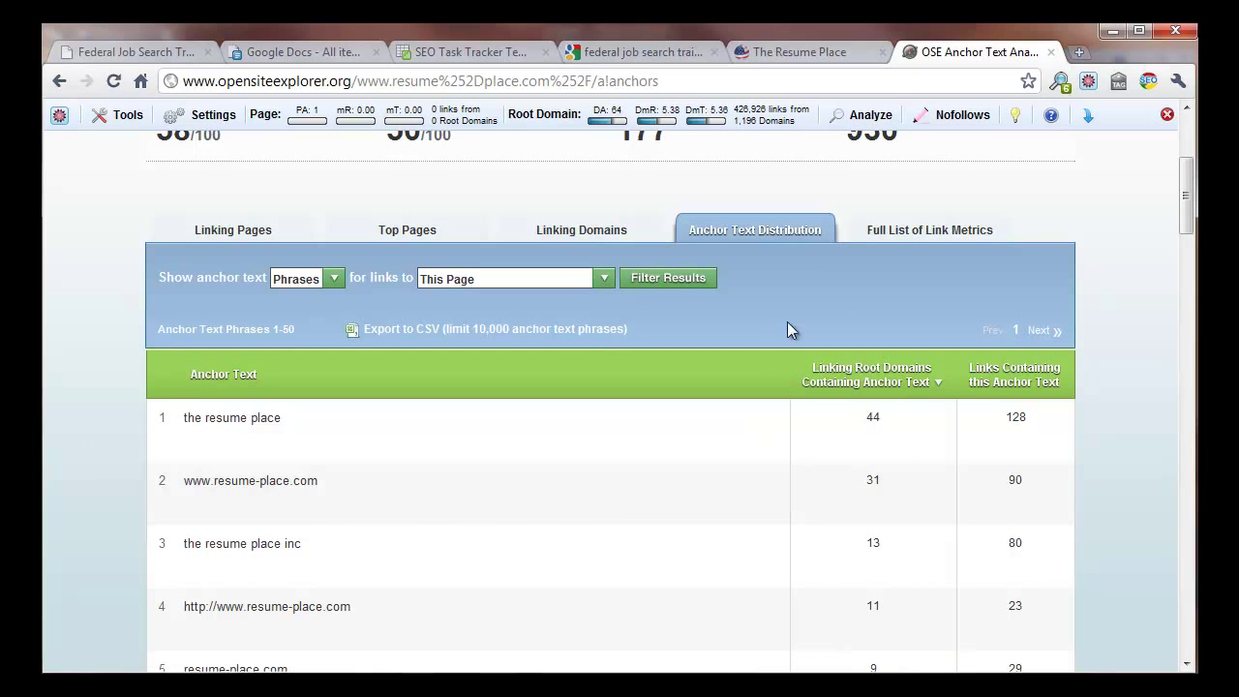
left_click(922, 229)
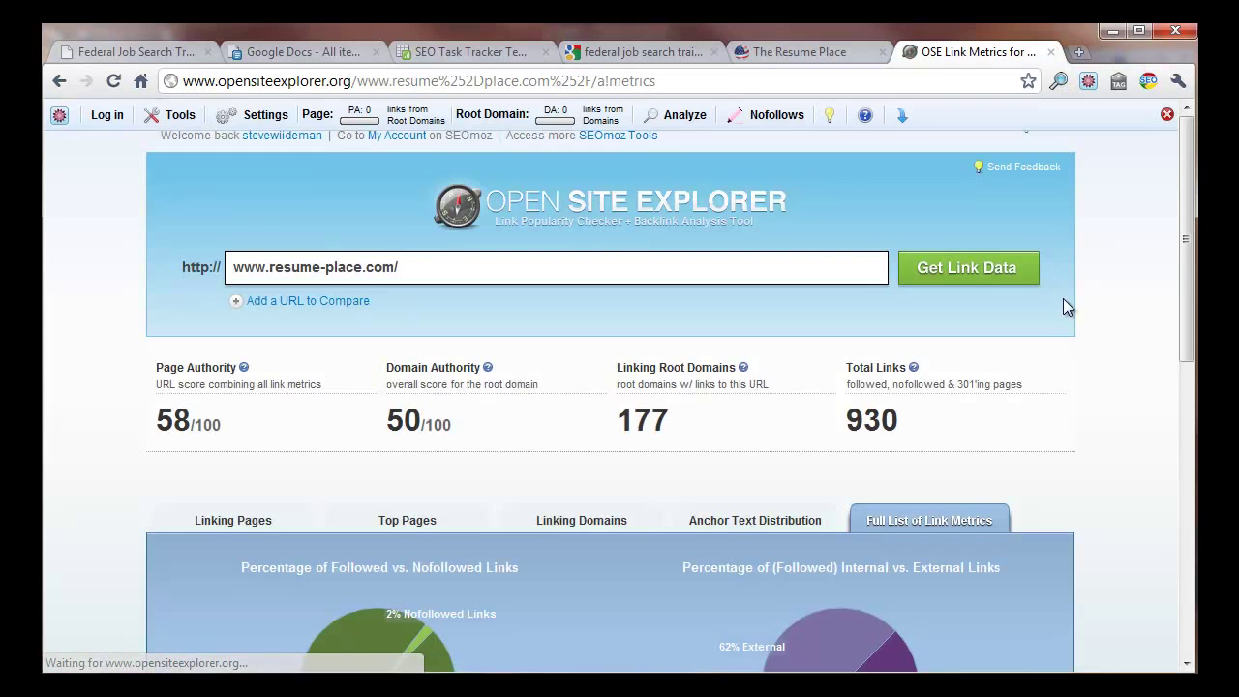
scroll(1032, 362, "down", 6)
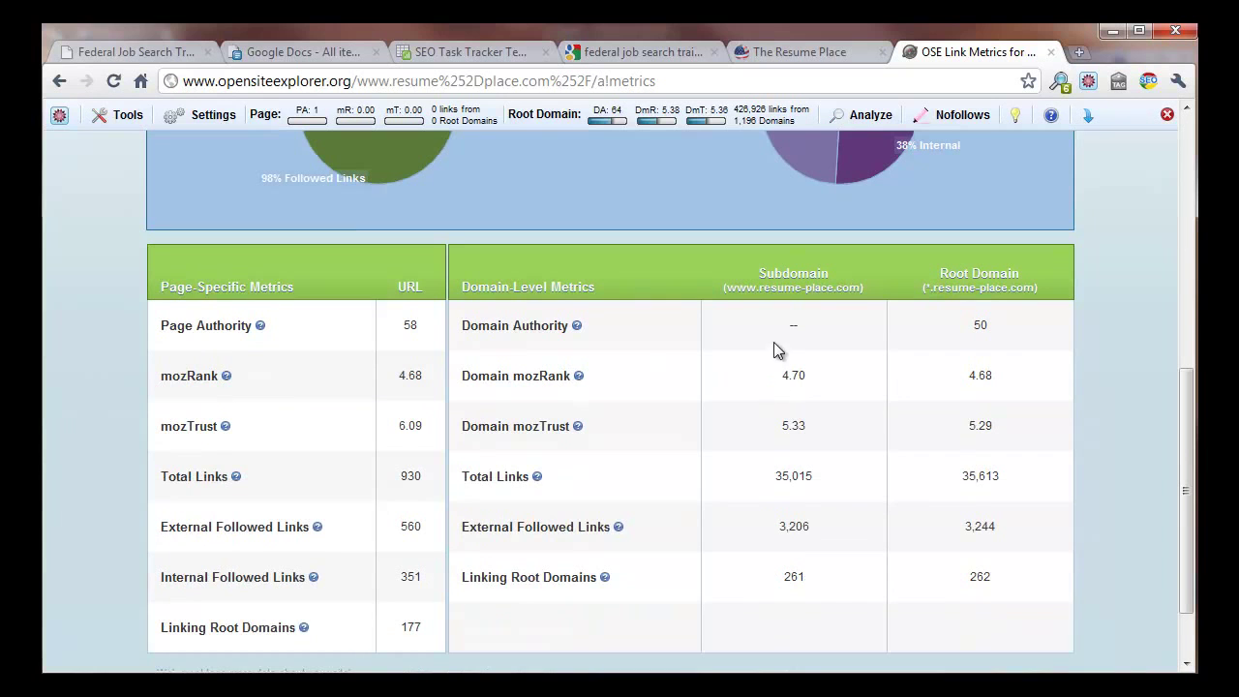
scroll(1016, 421, "up", 5)
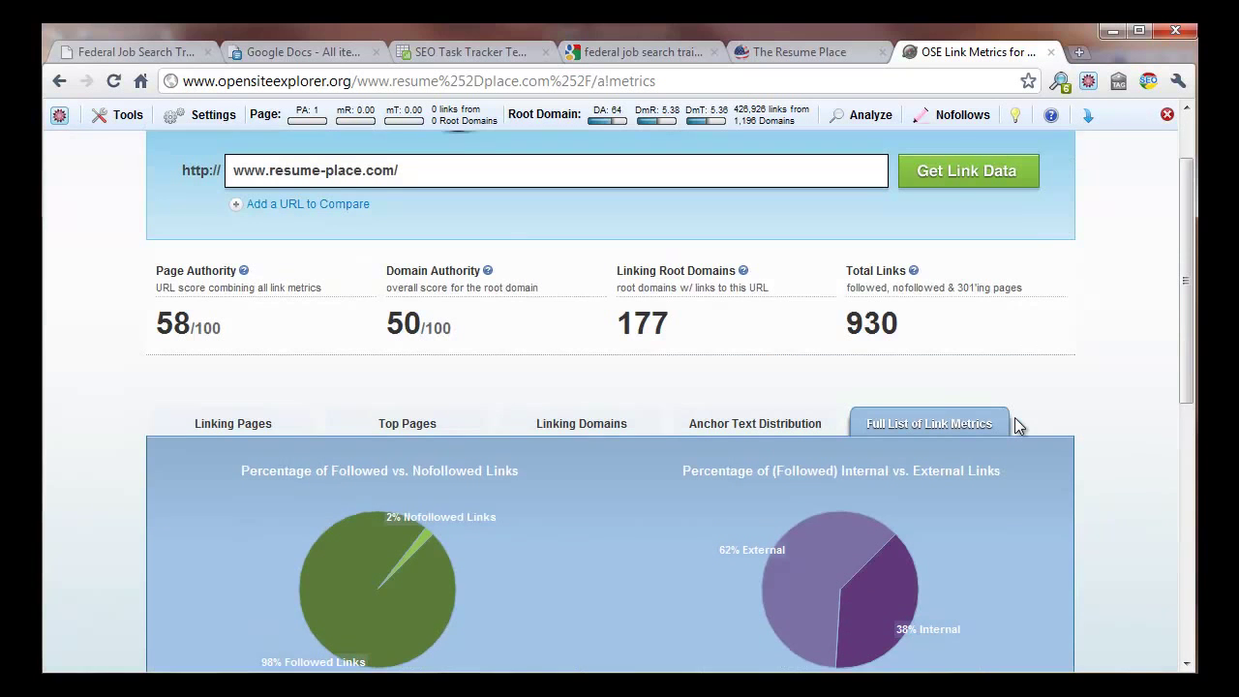
left_click(571, 433)
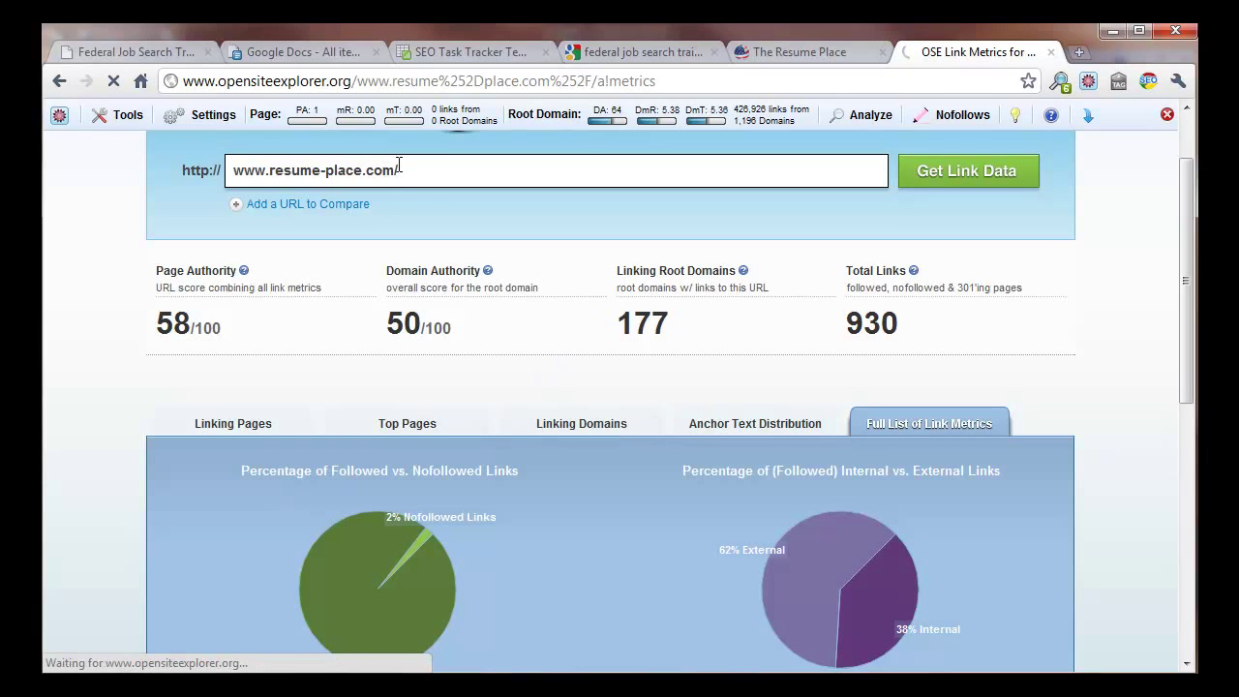
left_click(584, 416)
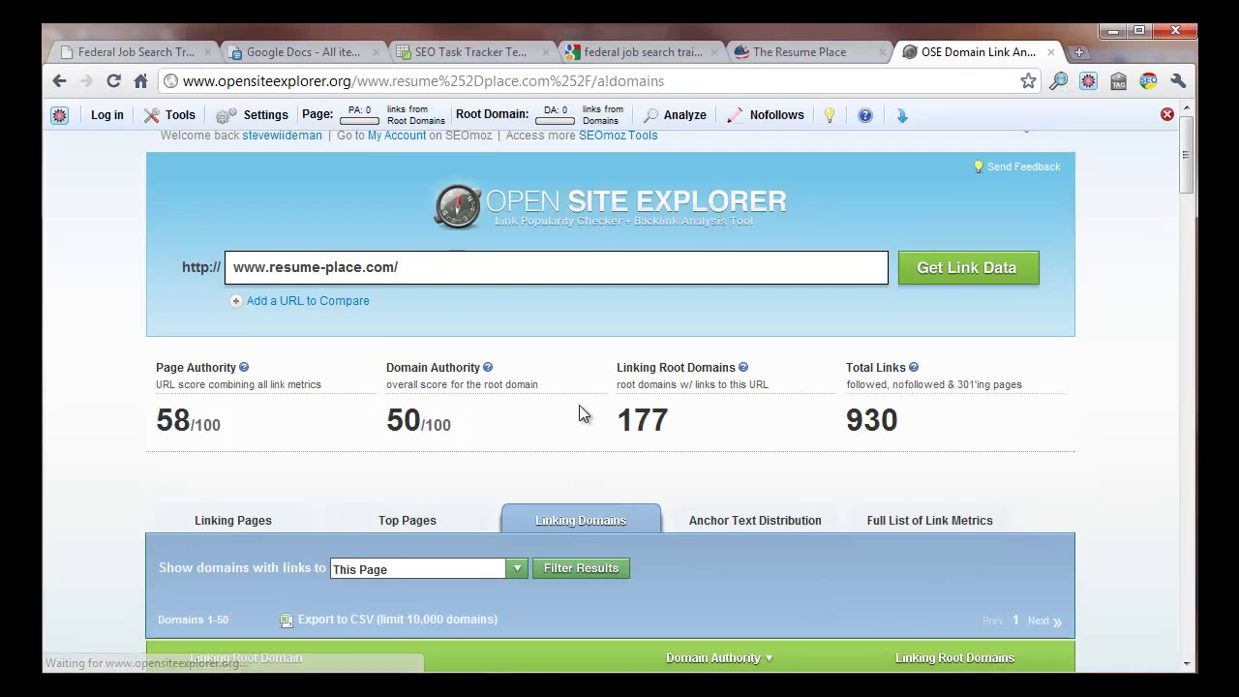
scroll(619, 418, "down", 2)
scroll(629, 402, "down", 2)
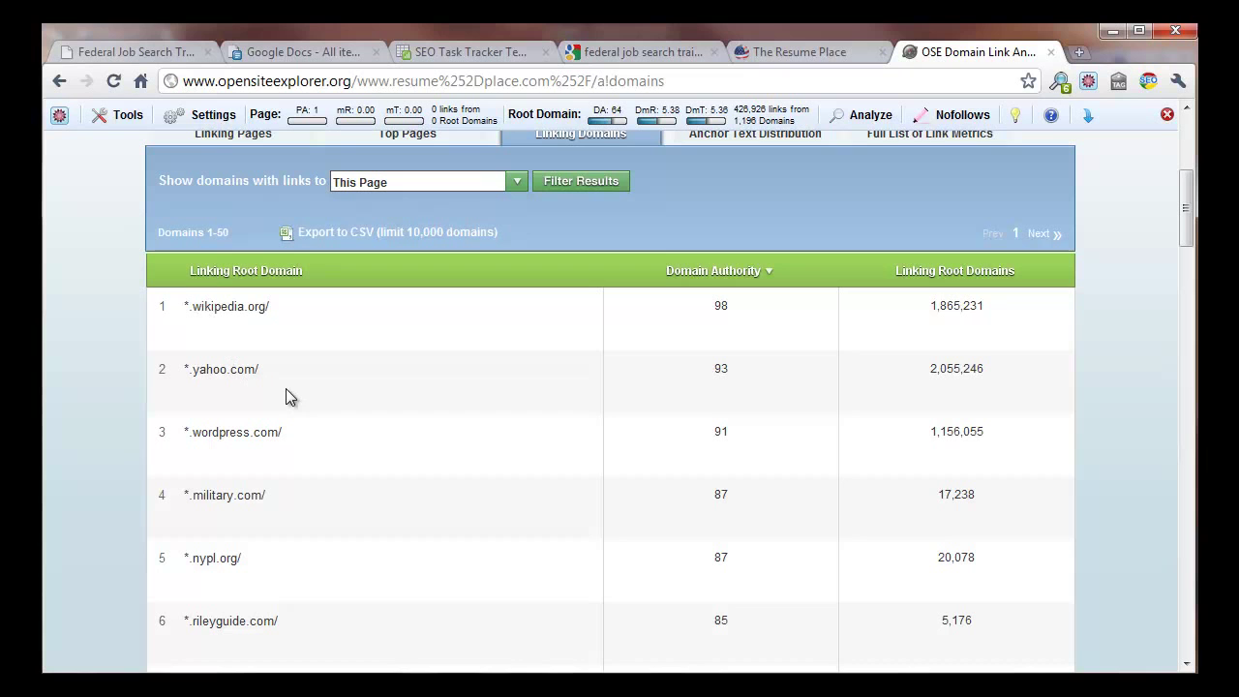
scroll(341, 337, "down", 2)
scroll(341, 337, "up", 3)
left_click(344, 331)
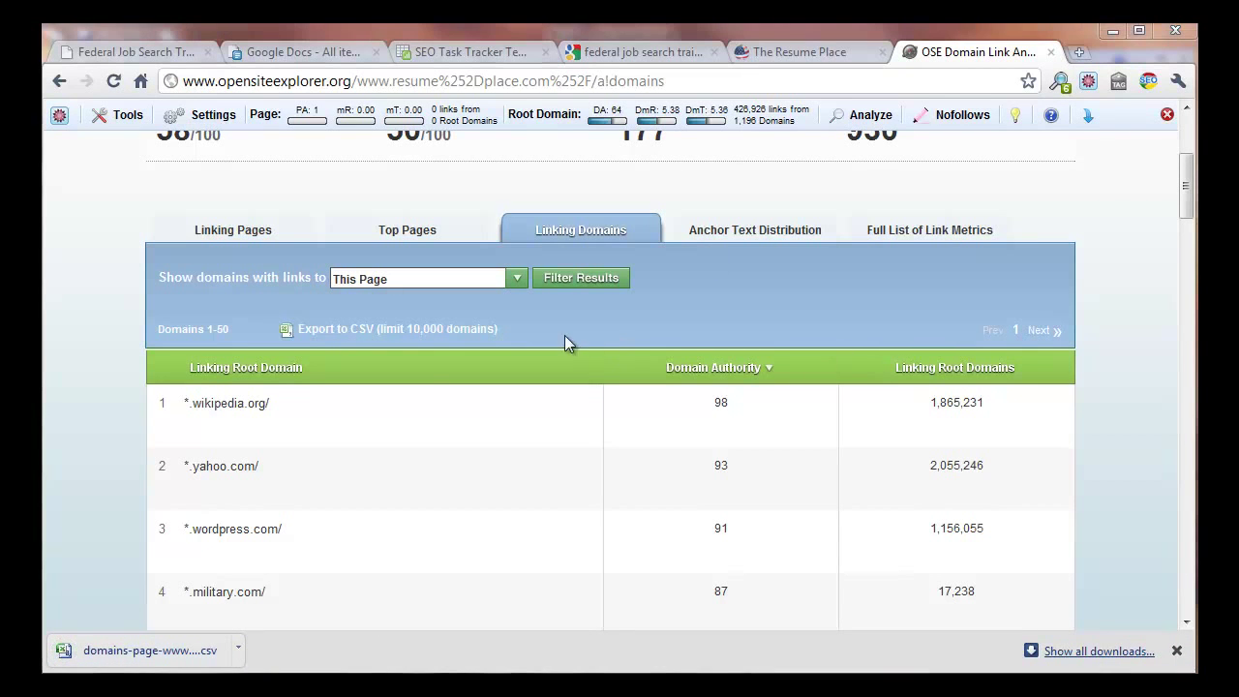
left_click(147, 655)
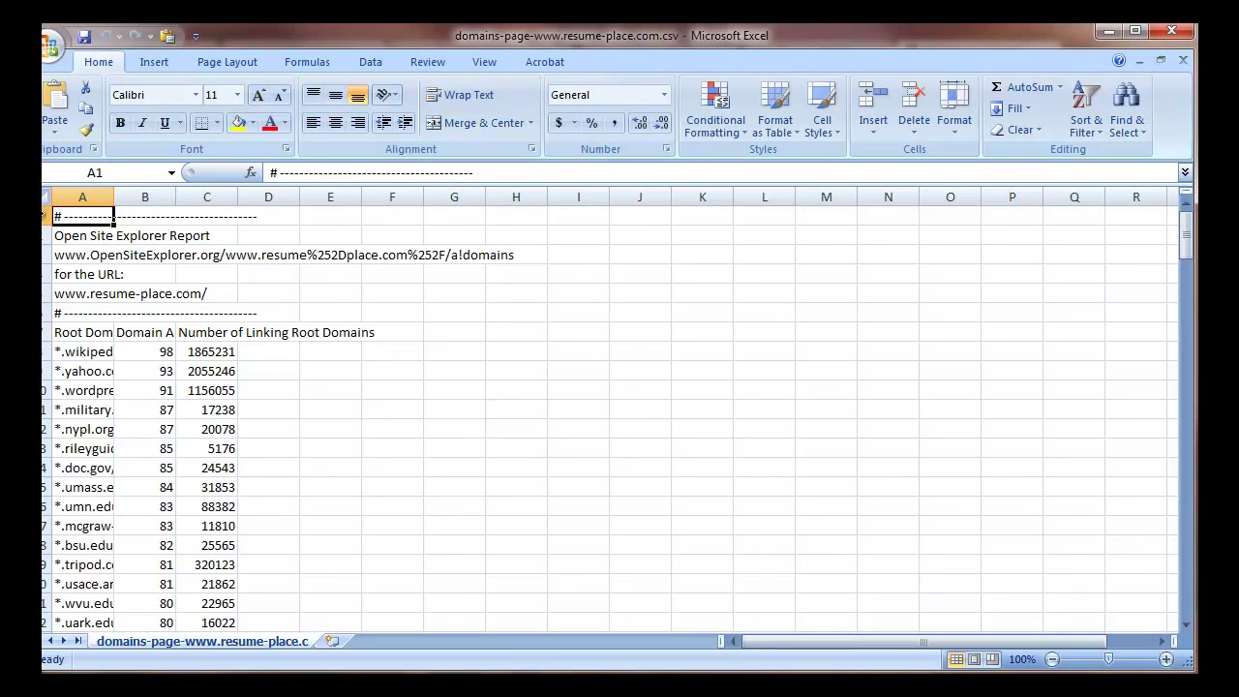
Copy the linking-domain rows from A8 down to the last entry in column C and paste them into a new worksheet
left_click_drag(44, 216, 221, 585)
key("ctrl+c")
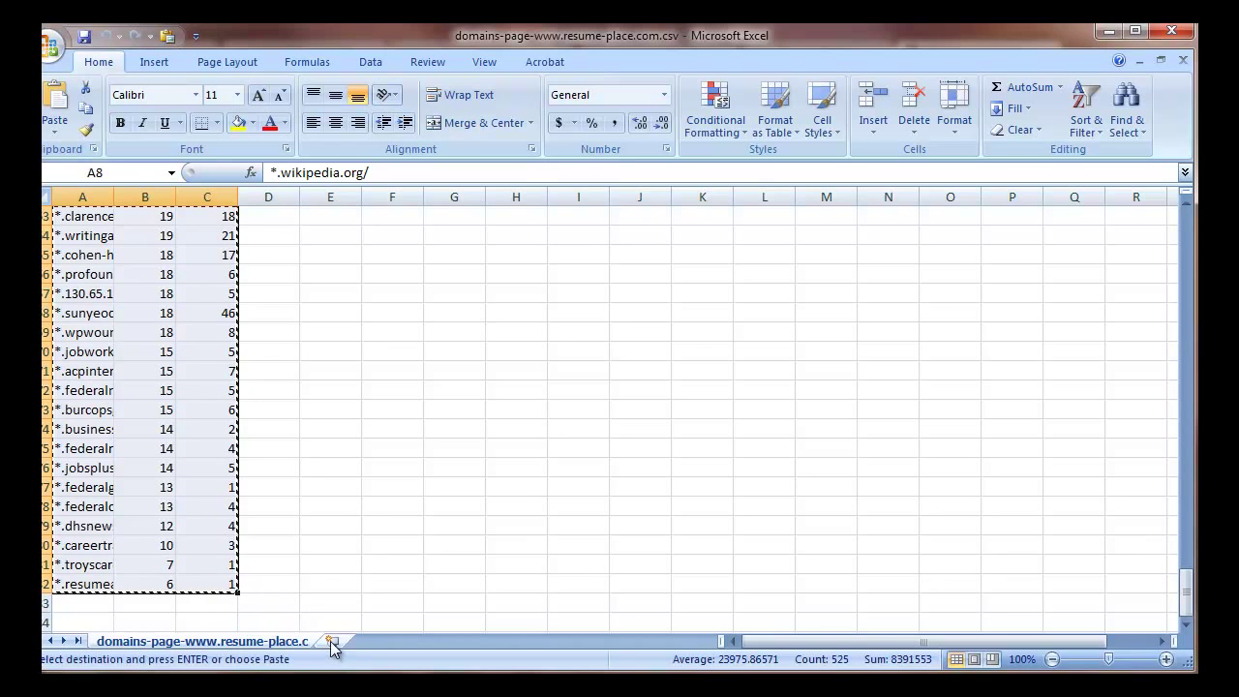
left_click(333, 640)
key("ctrl+v")
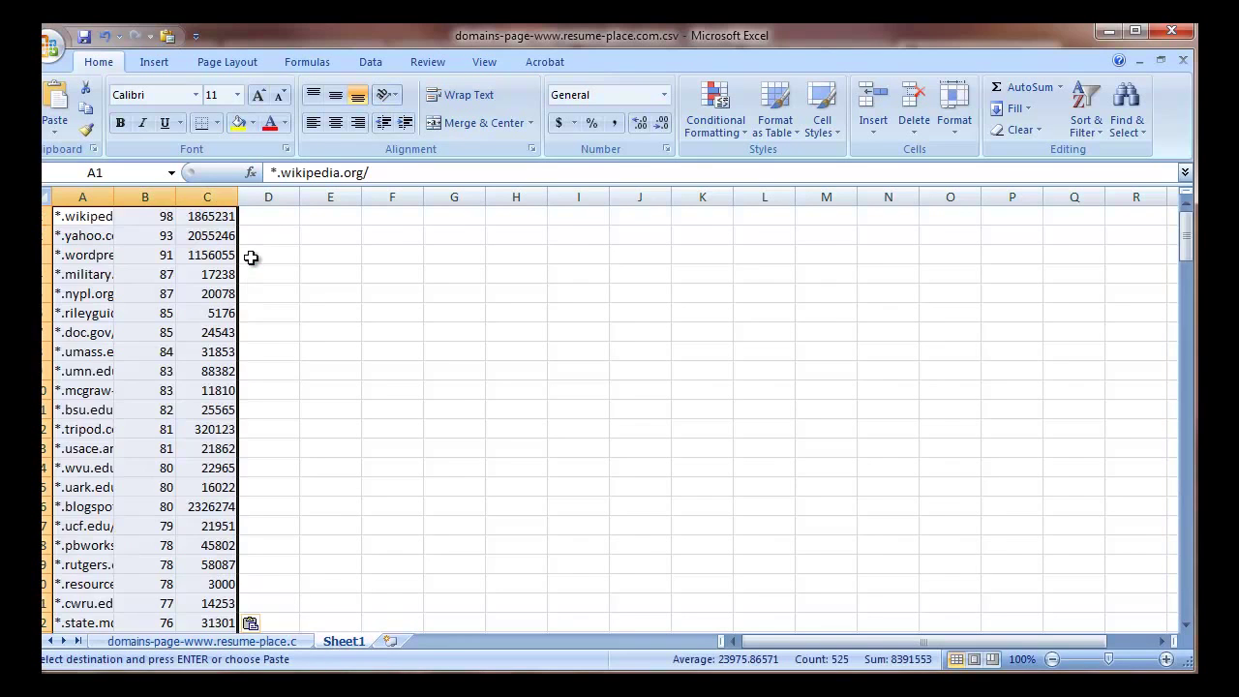
Widen the columns of the new worksheet slightly and clear the selection by selecting cell E4
double_click(114, 197)
left_click_drag(352, 194, 390, 194)
left_click(348, 279)
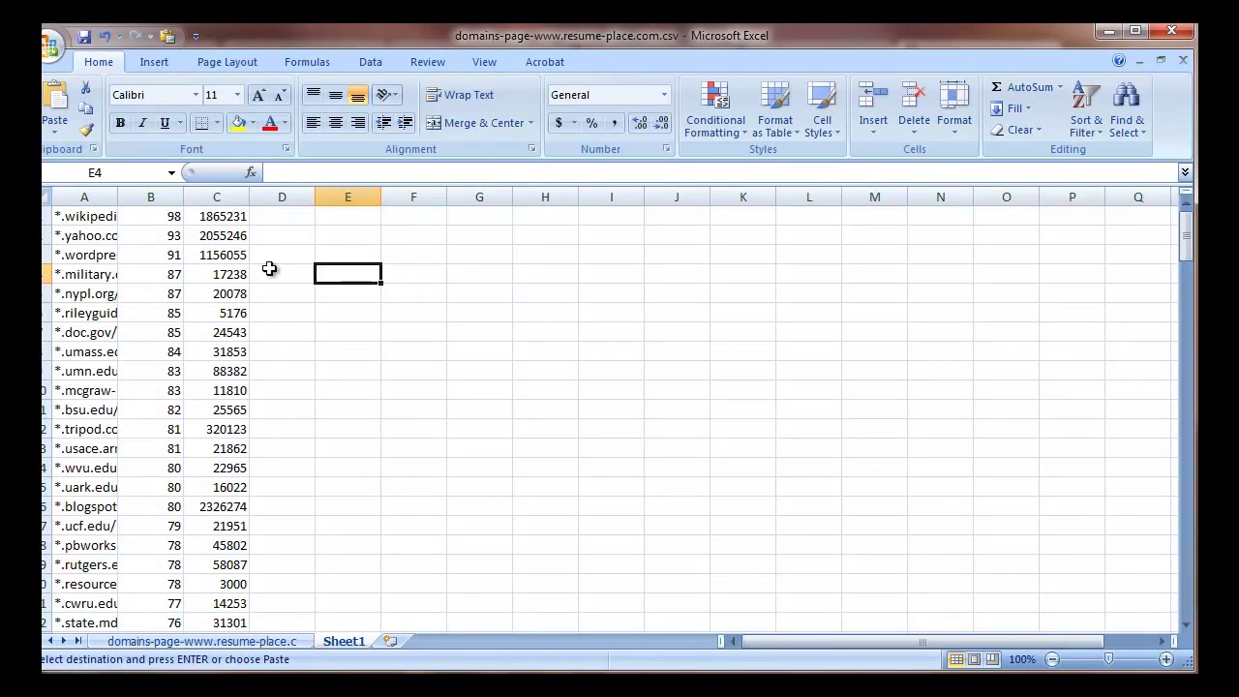
Fit all columns of Sheet1 to their contents and select the first empty cell below the domain list, A176
key("ctrl+a")
double_click(250, 195)
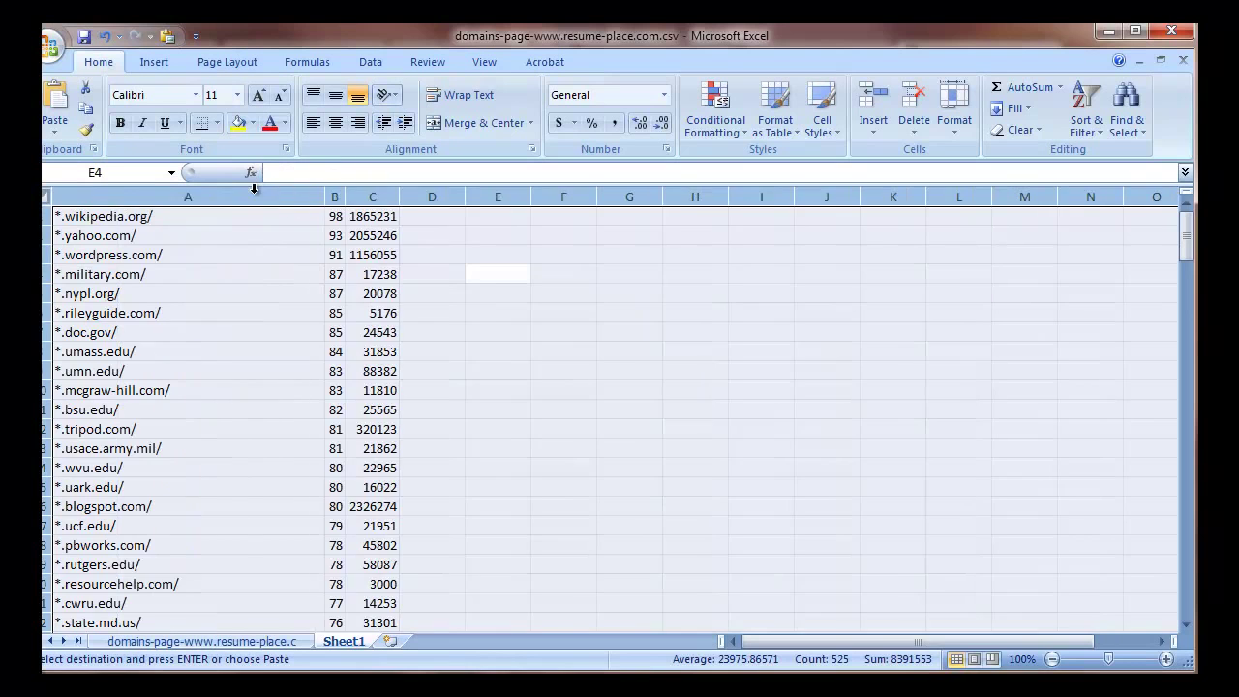
left_click(484, 313)
scroll(459, 443, "down", 20)
scroll(437, 440, "down", 20)
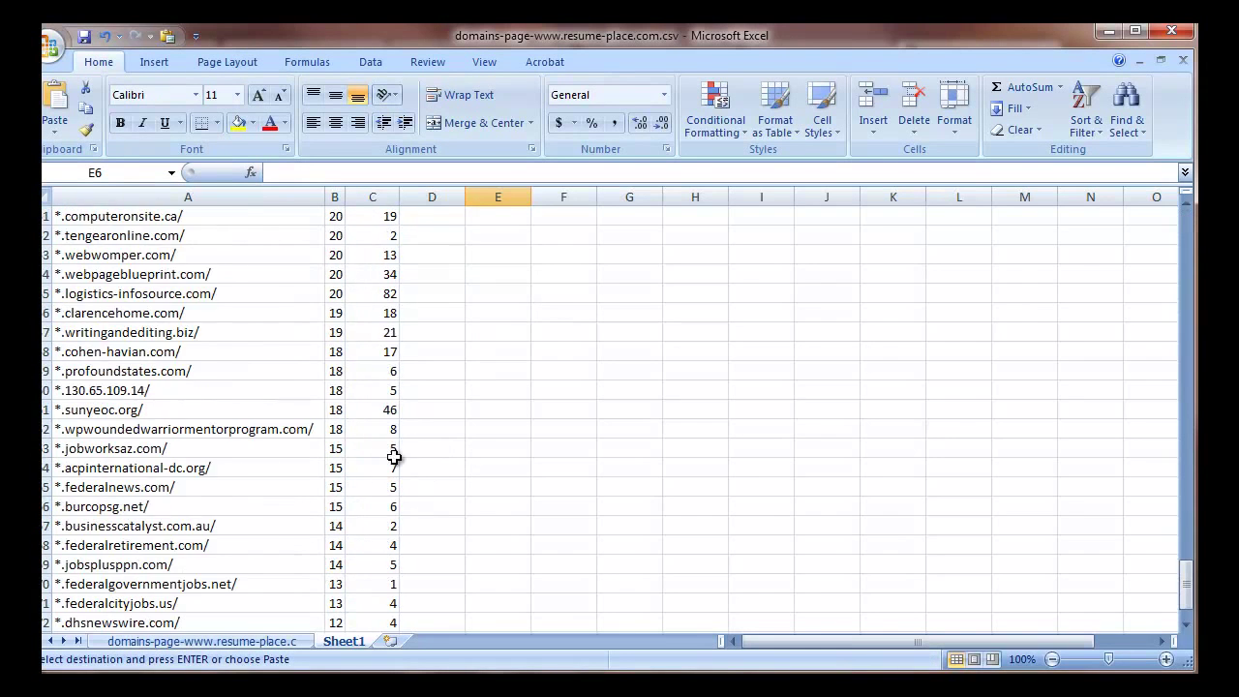
scroll(335, 407, "up", 5)
left_click(218, 298)
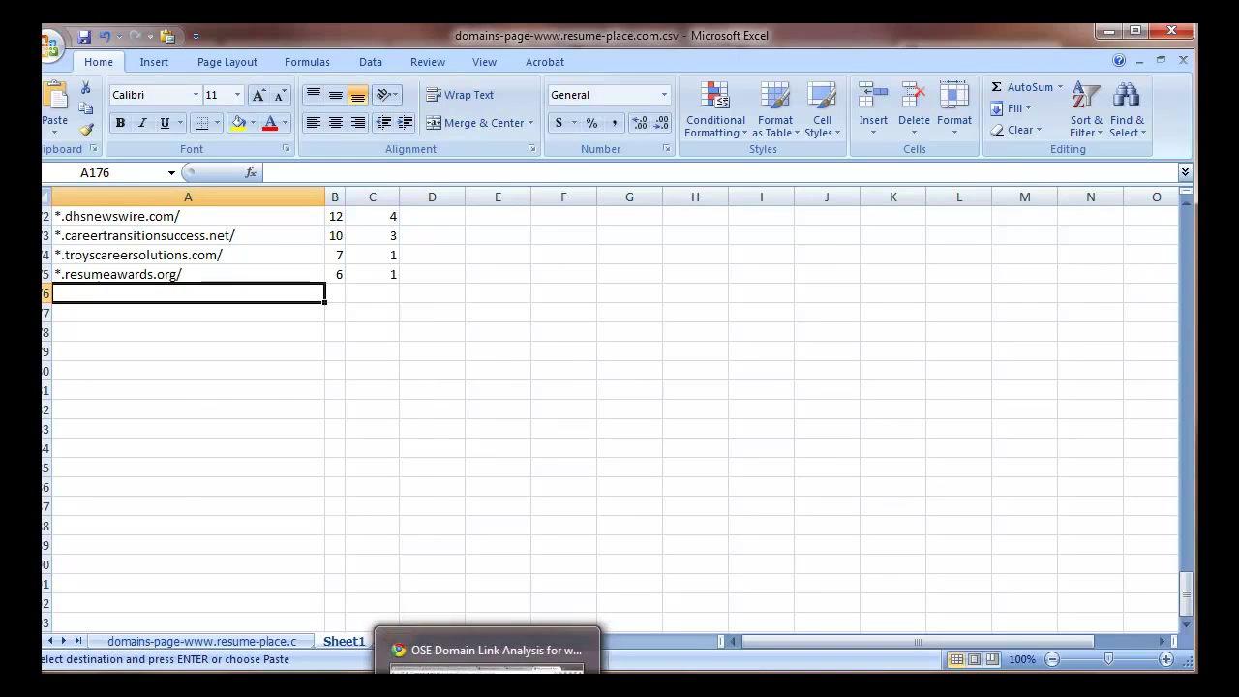
Switch to Chrome and review the Google results for federal job search trainer to find other competitors
left_click(487, 682)
left_click(596, 53)
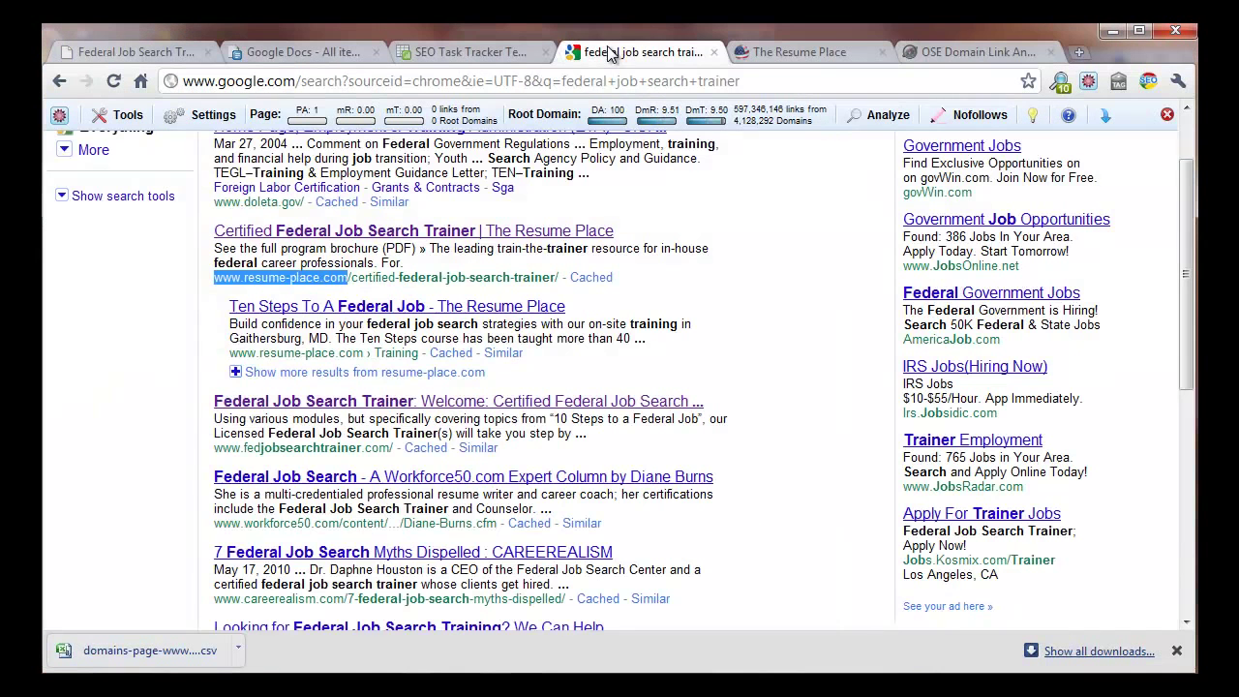
scroll(710, 390, "down", 1)
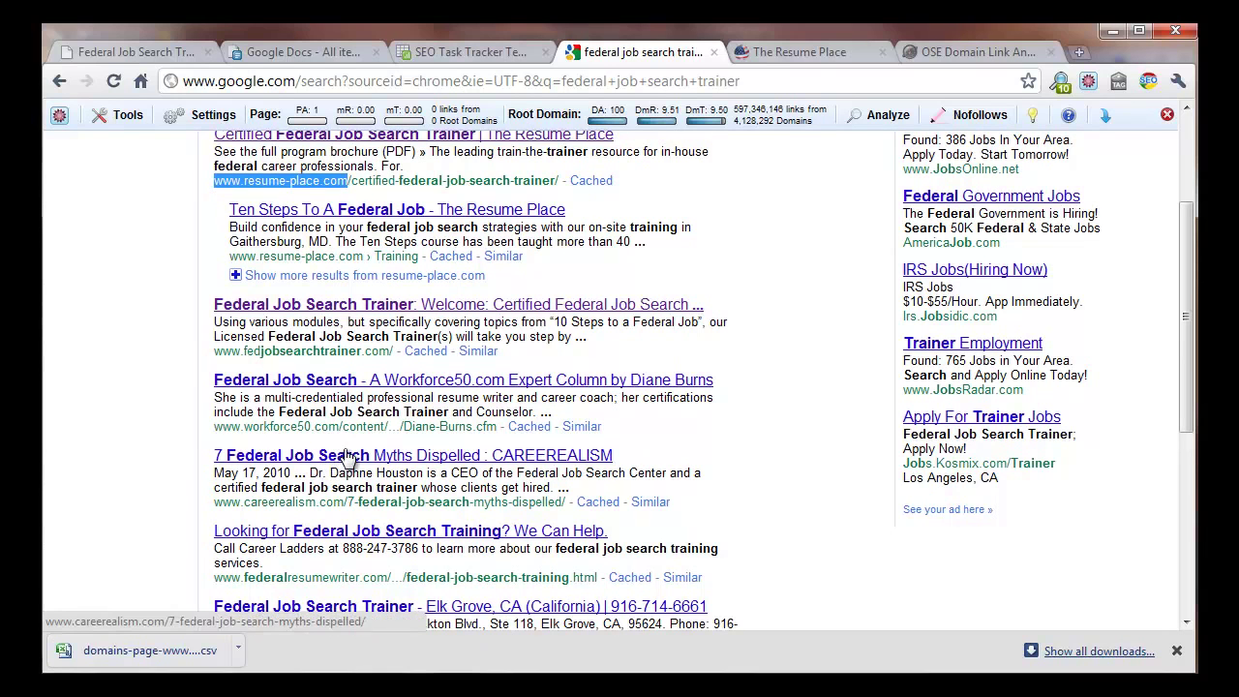
scroll(339, 569, "down", 1)
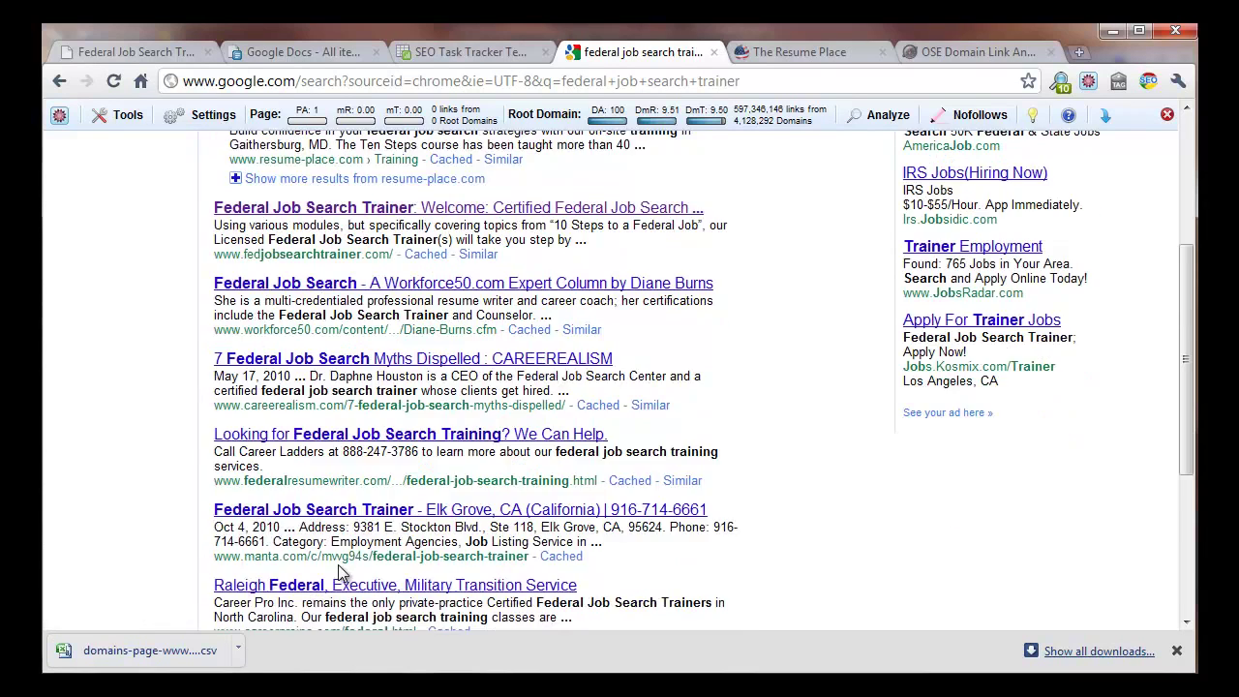
scroll(376, 560, "down", 1)
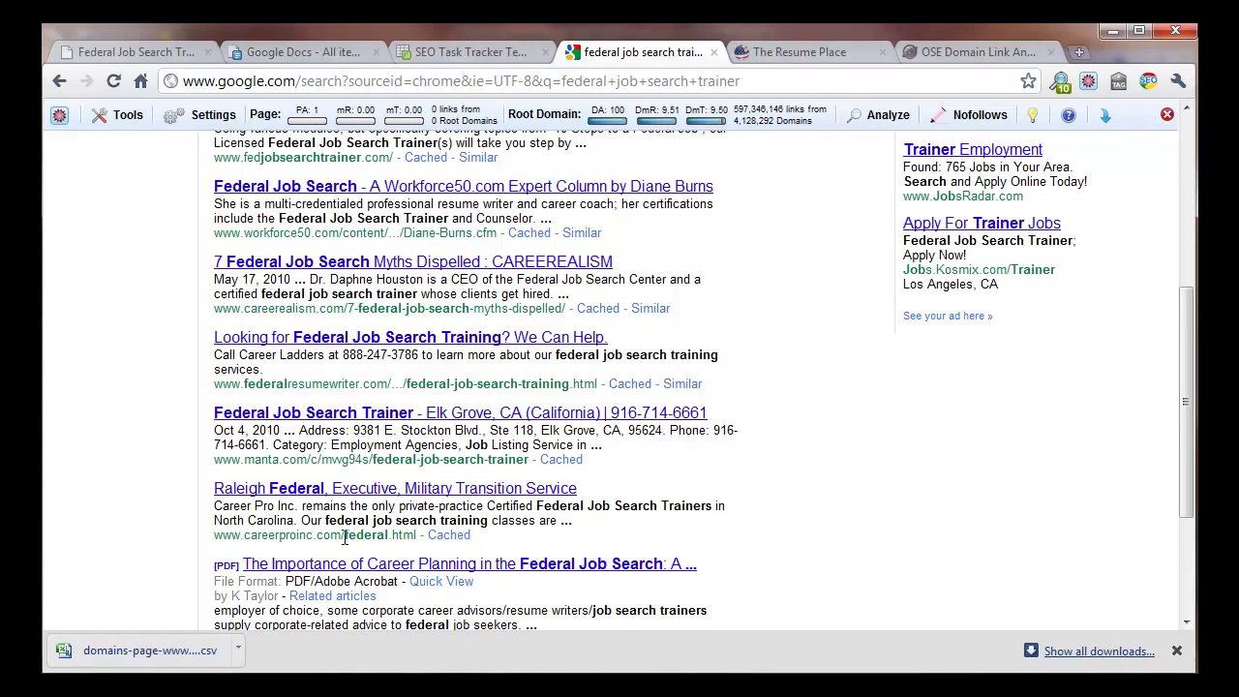
scroll(343, 537, "down", 1)
scroll(341, 542, "up", 5)
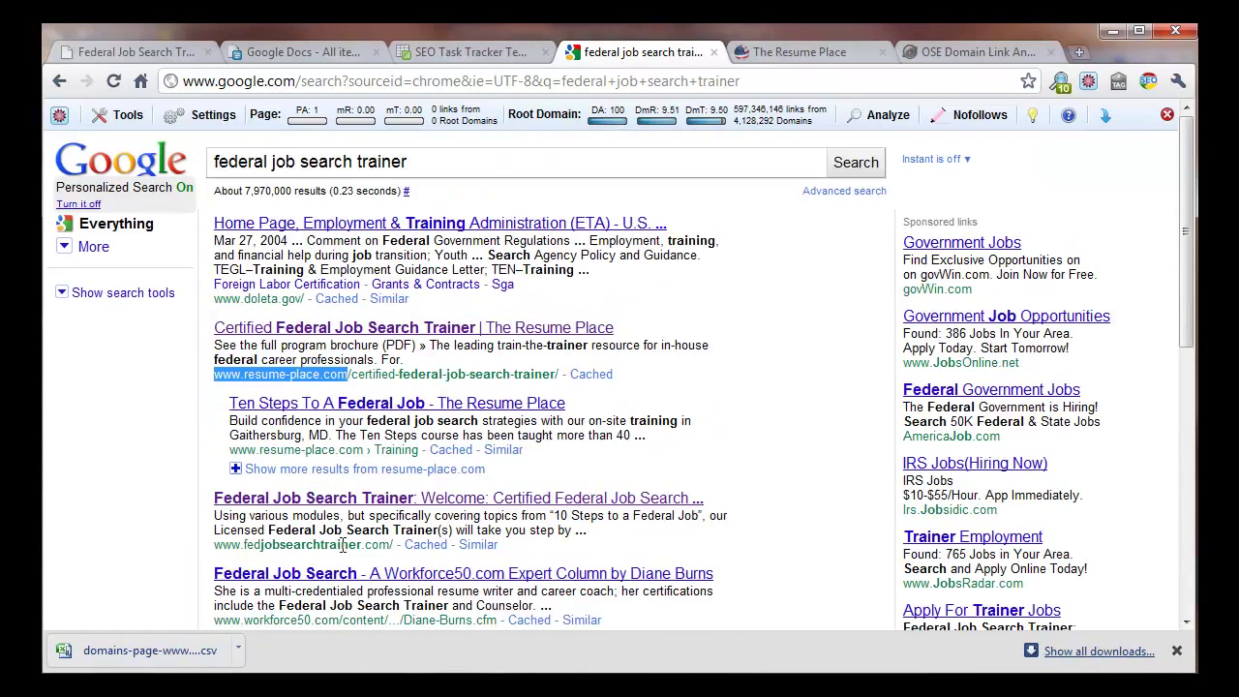
Shorten the Google query to federal job search and run the search
double_click(300, 162)
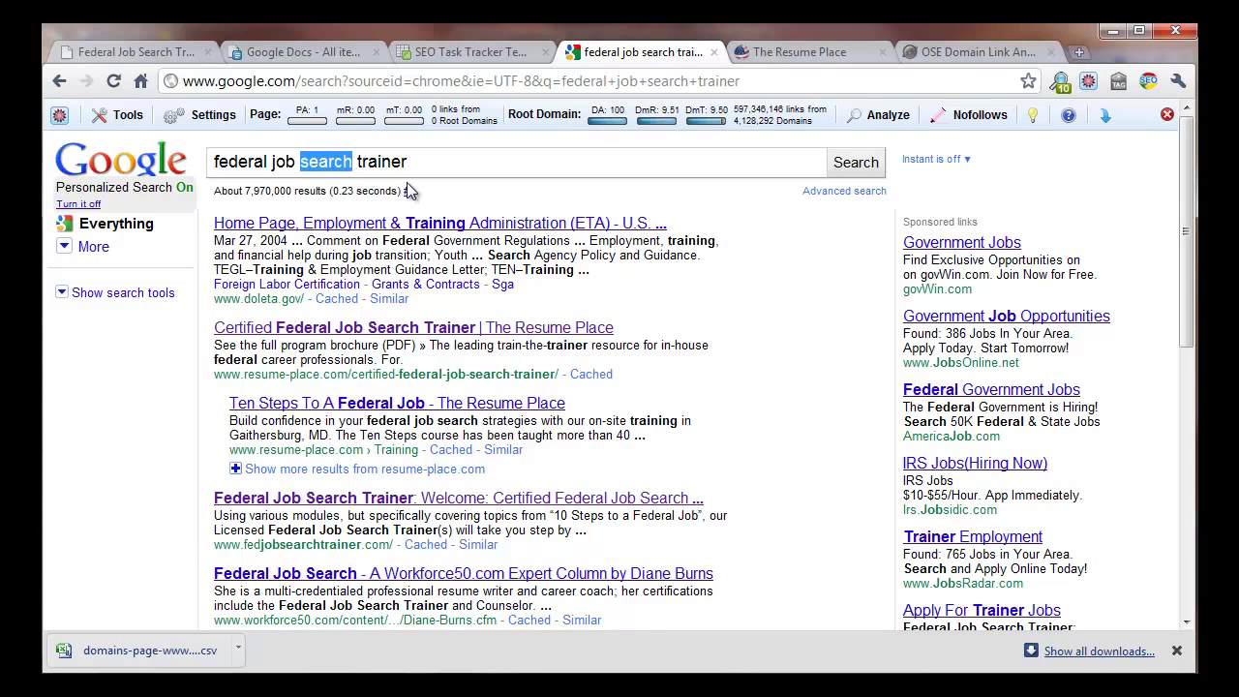
key("BackSpace")
left_click_drag(357, 165, 302, 171)
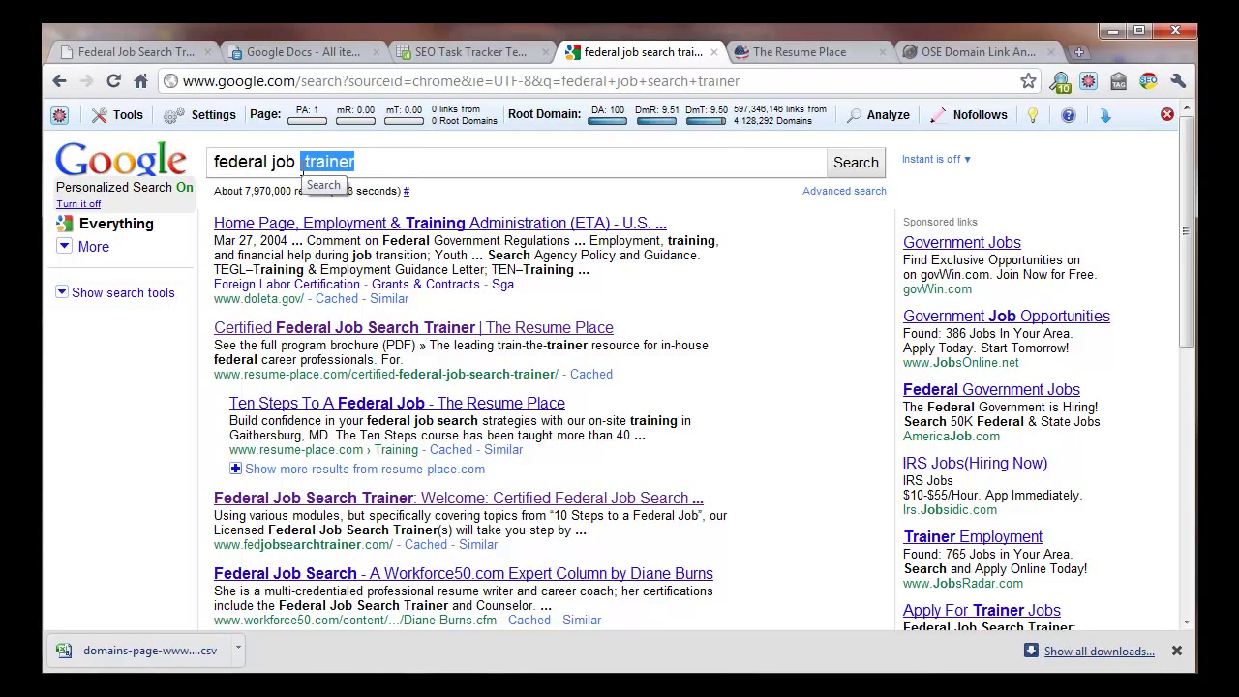
type("search")
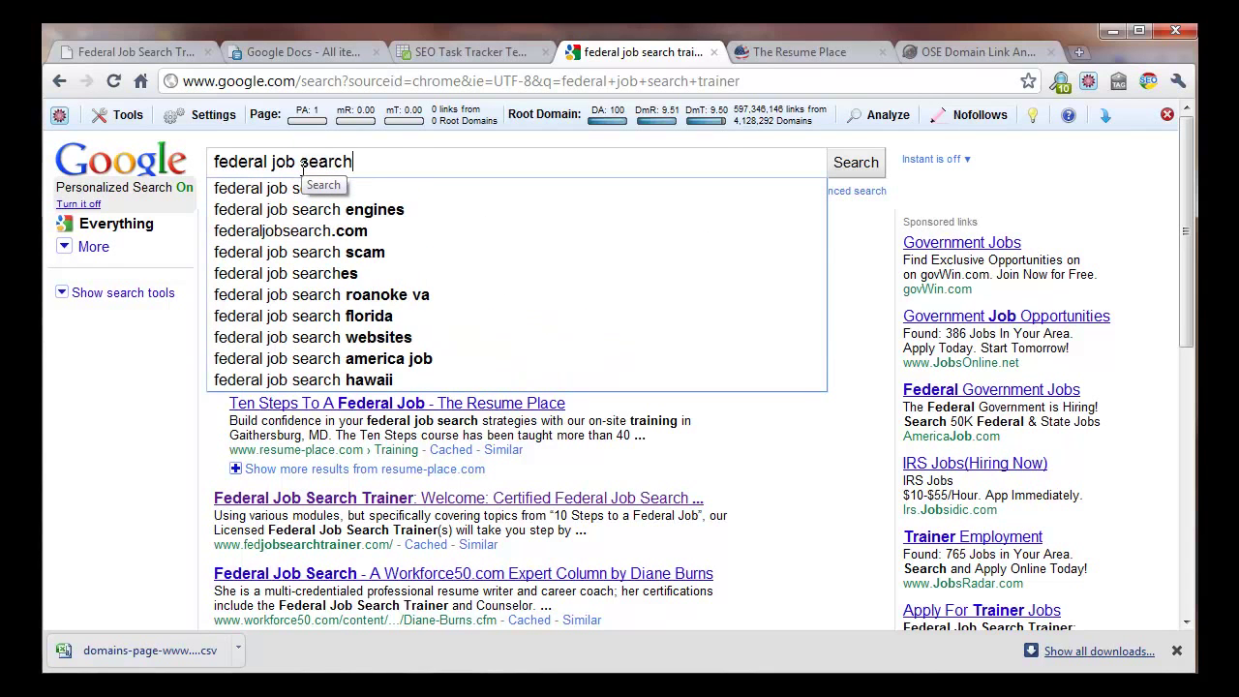
key("Return")
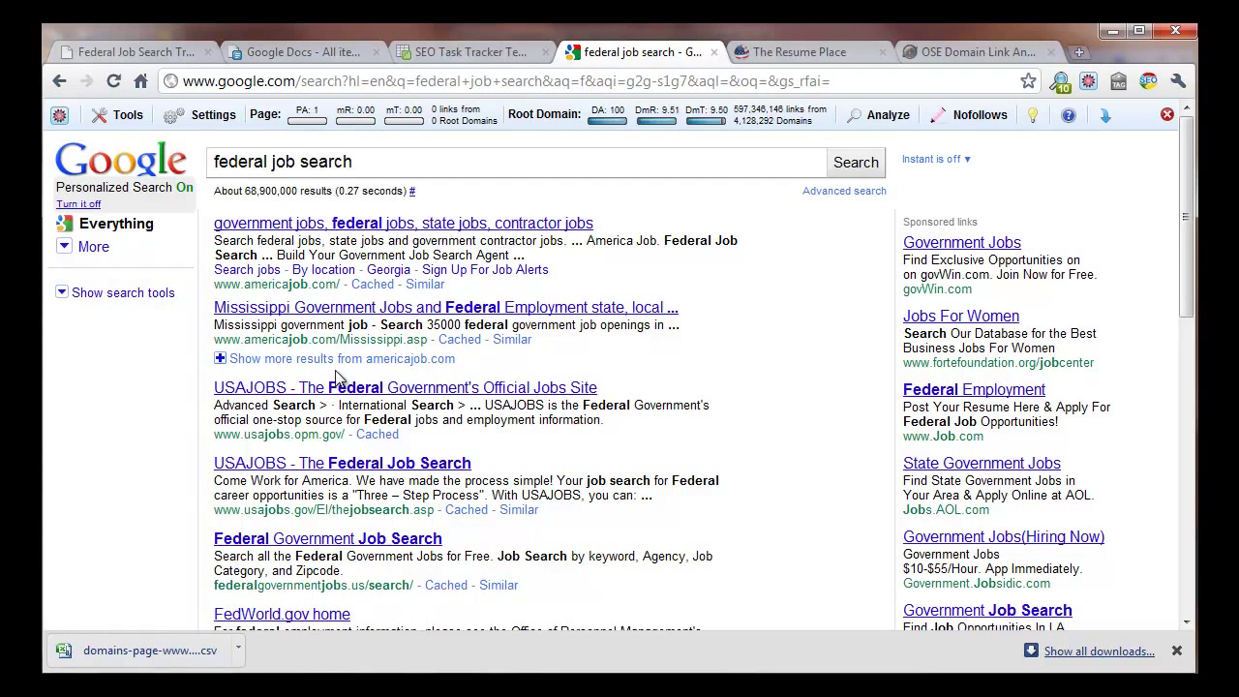
Search Google for help getting a federal job
left_click_drag(366, 165, 211, 163)
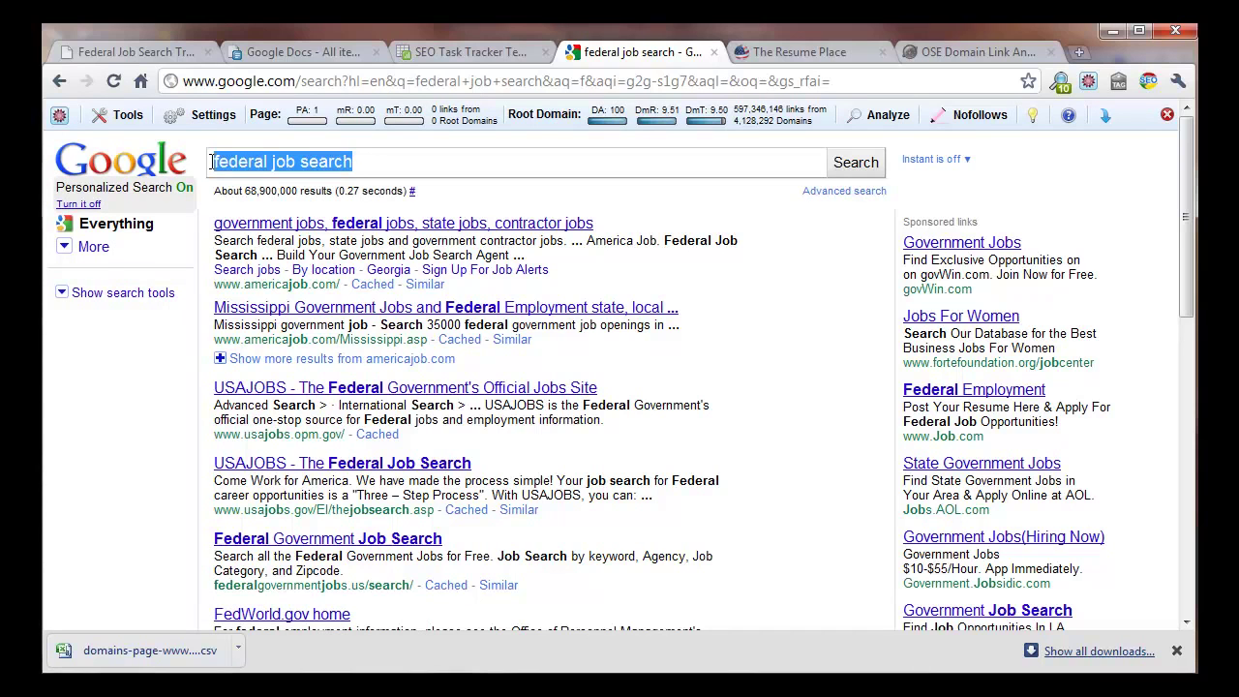
type("hel")
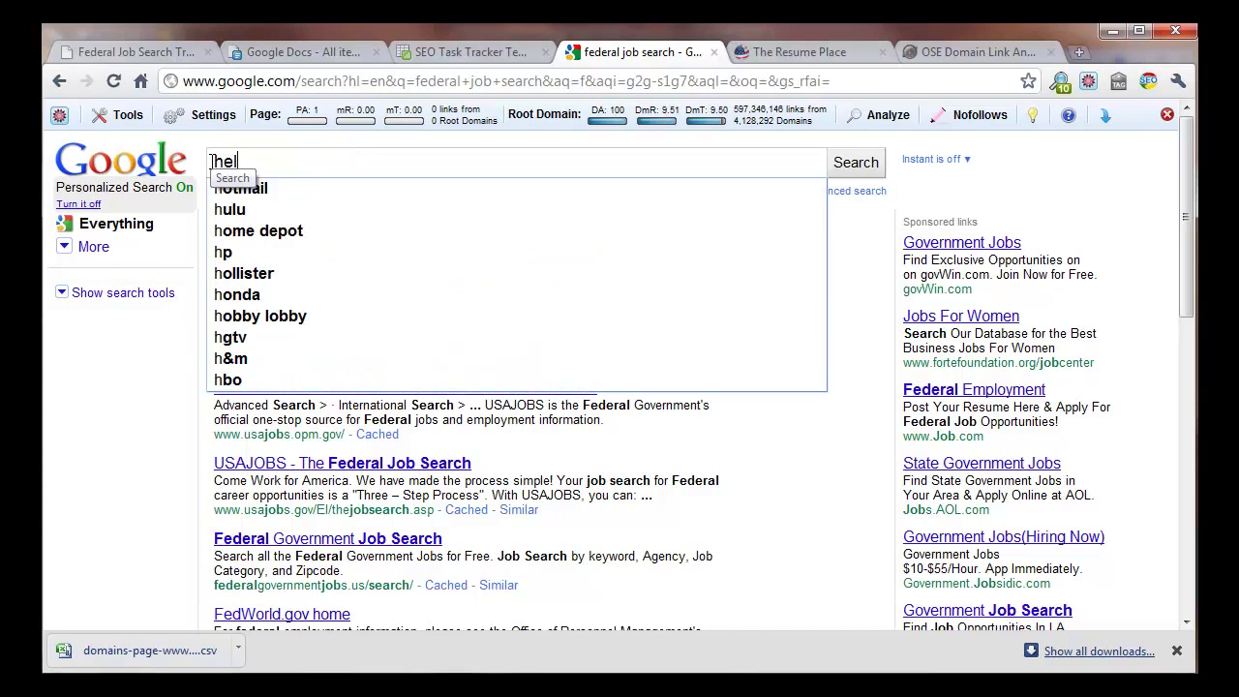
type("p getting a ")
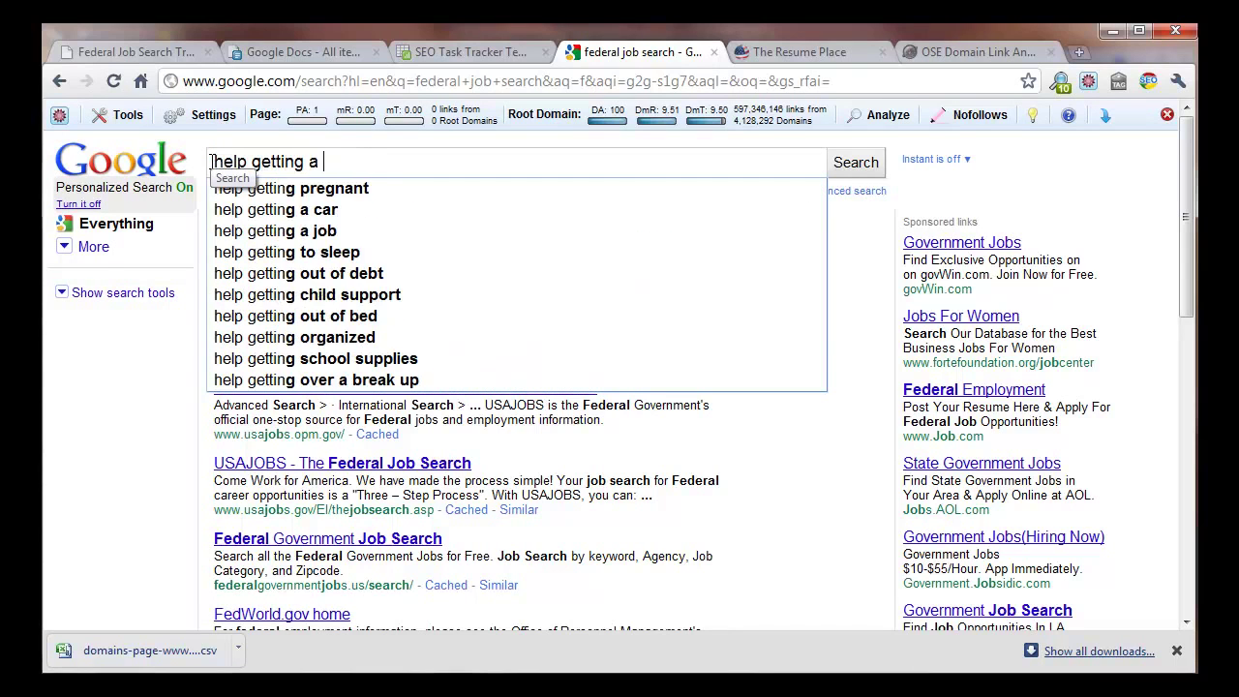
type("federal job")
key("Return")
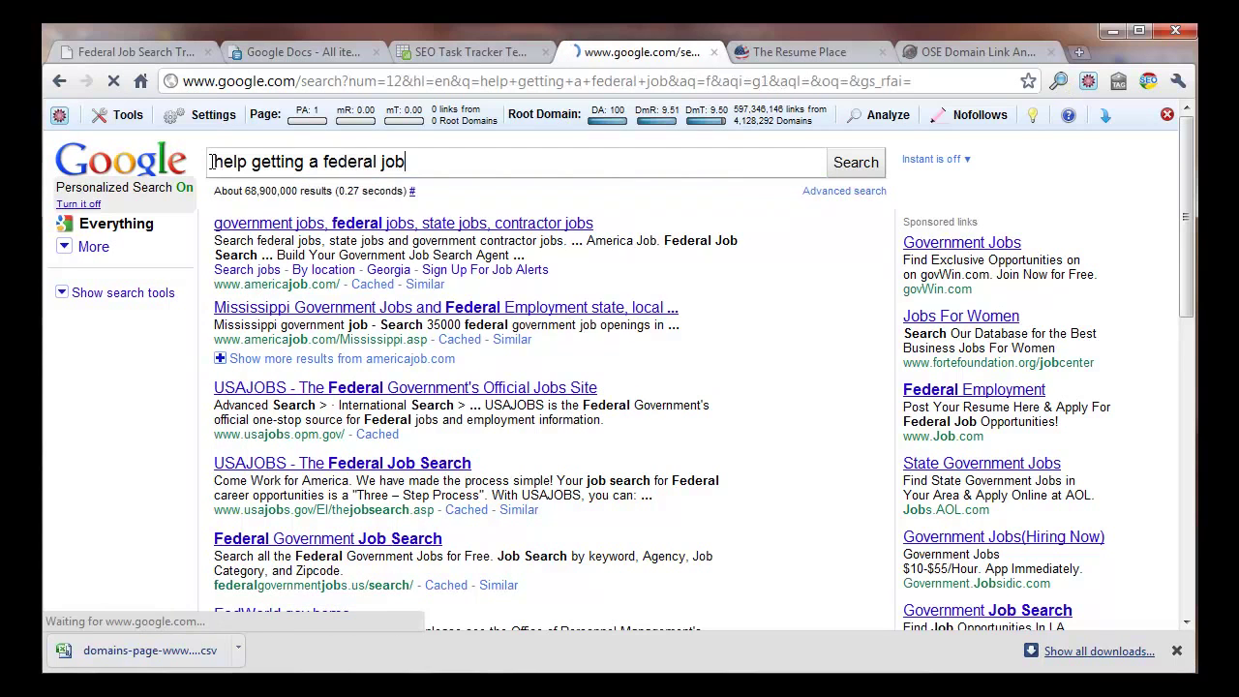
scroll(371, 421, "down", 1)
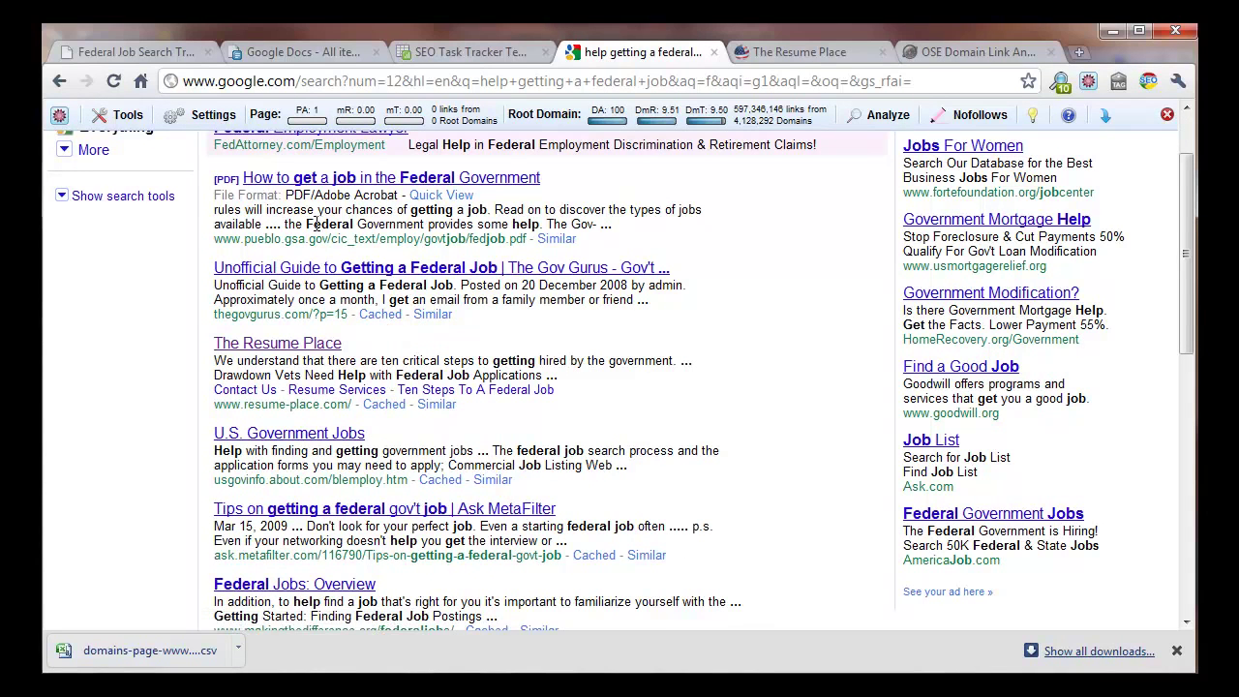
scroll(389, 222, "up", 1)
scroll(345, 187, "down", 1)
scroll(274, 411, "down", 1)
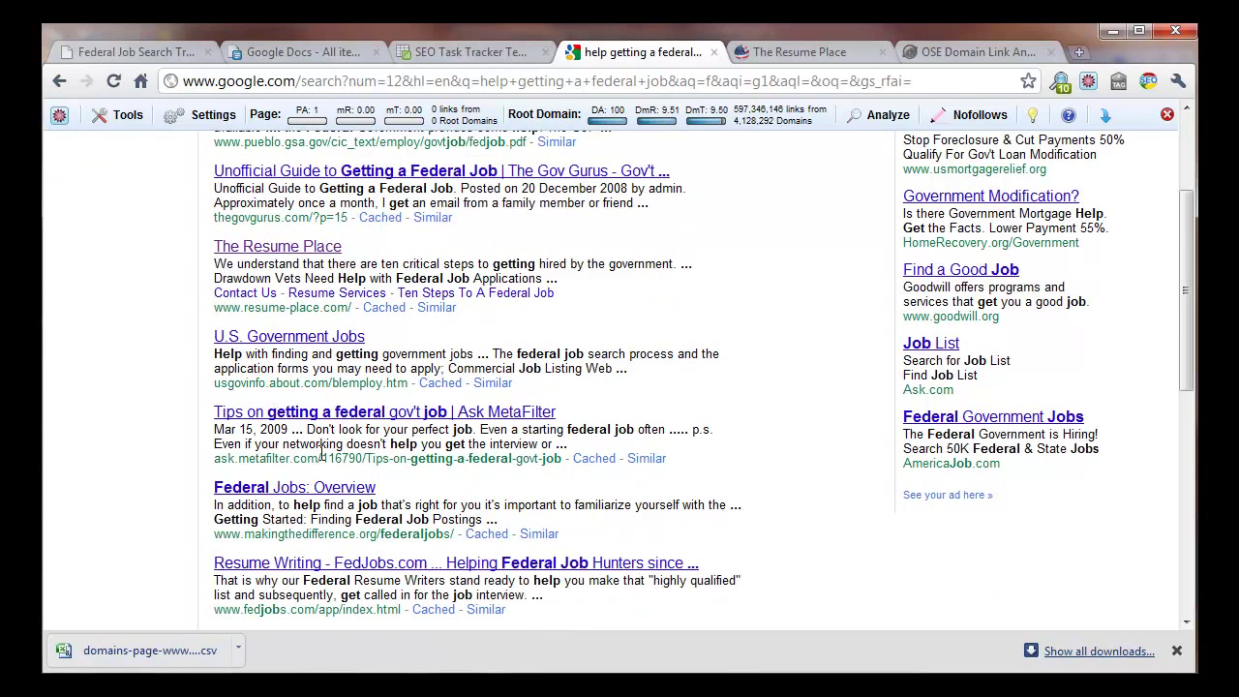
scroll(229, 402, "down", 1)
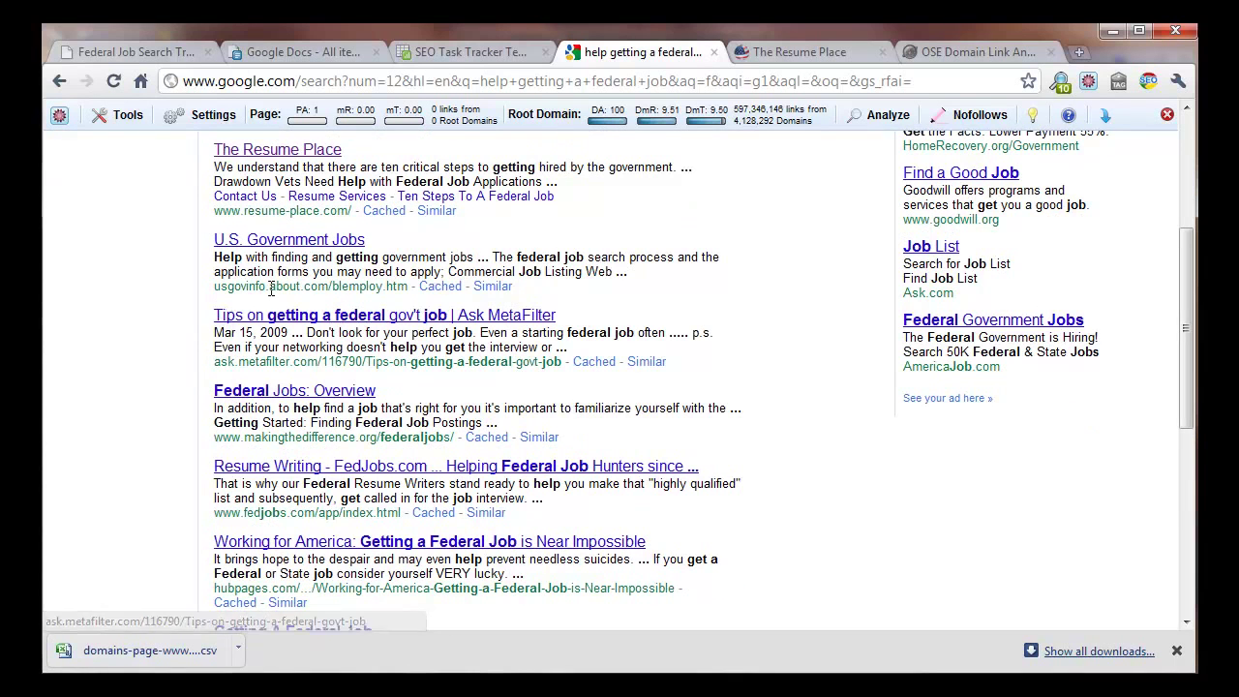
left_click_drag(304, 286, 270, 286)
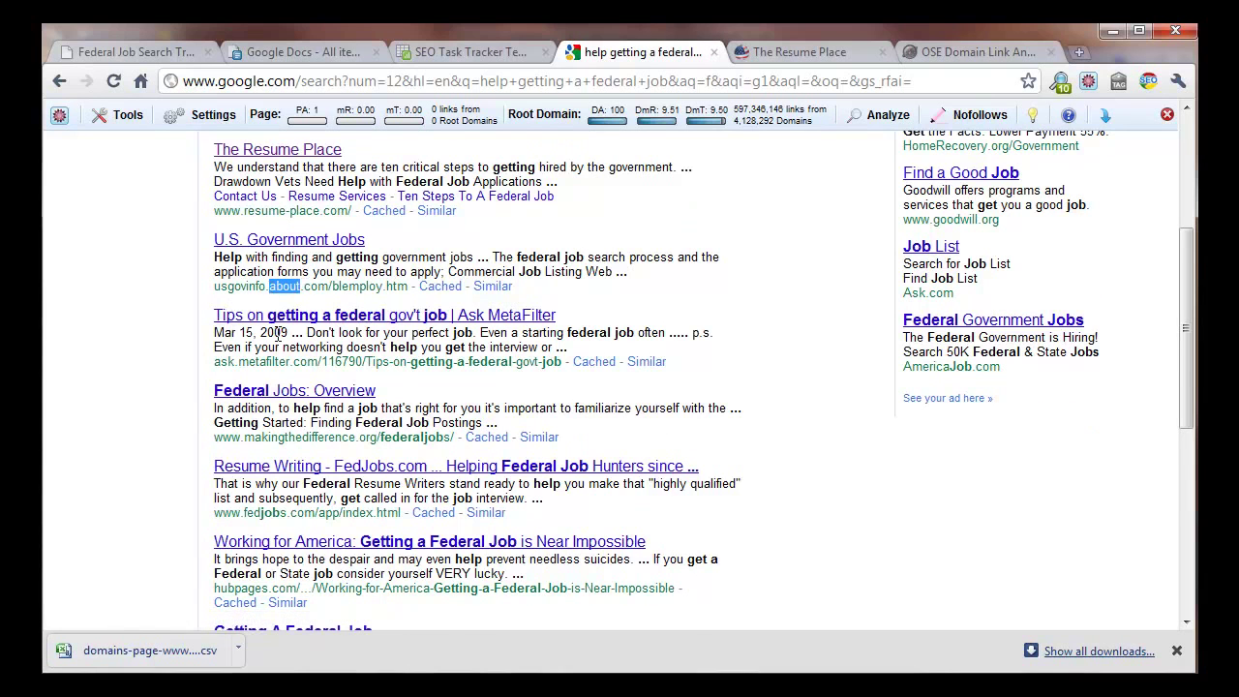
scroll(289, 360, "down", 1)
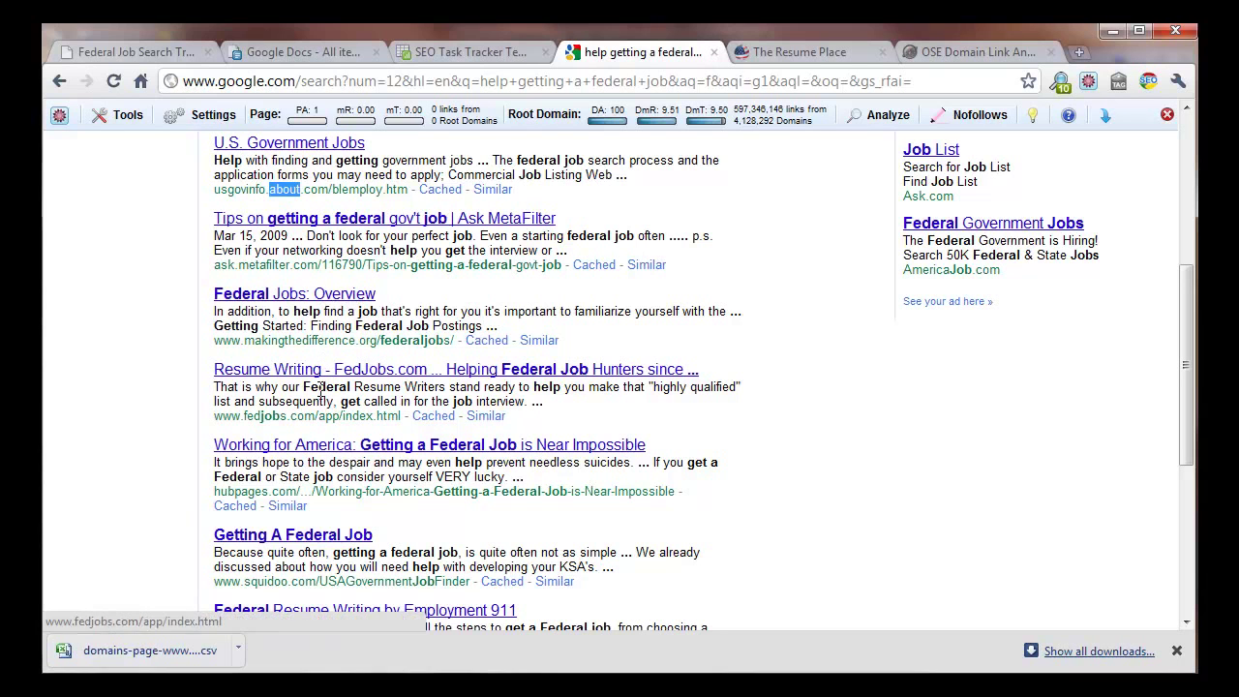
left_click_drag(315, 417, 233, 425)
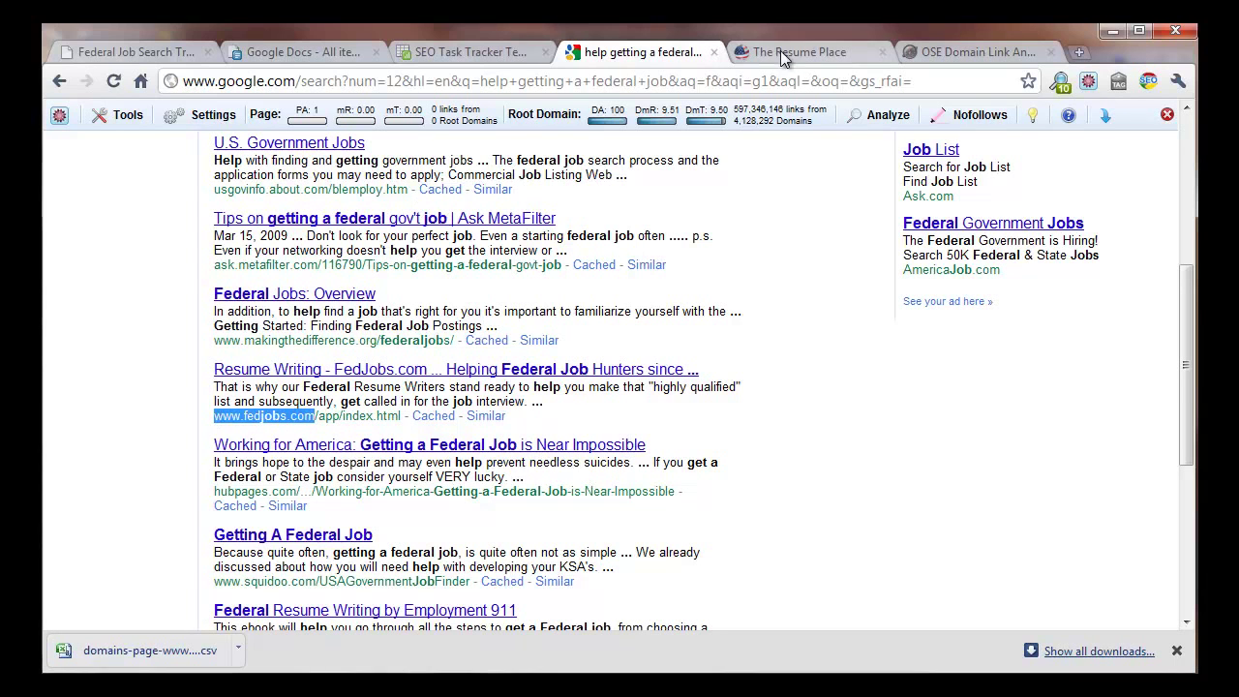
left_click(929, 48)
scroll(657, 284, "up", 3)
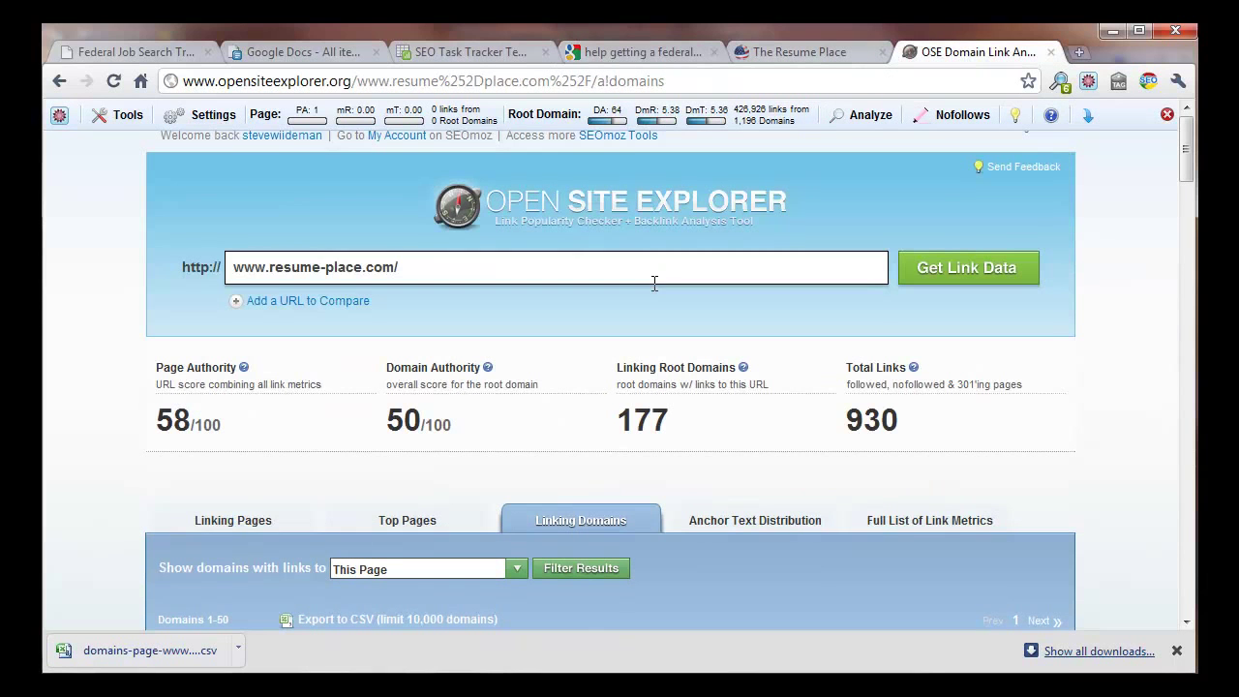
left_click_drag(564, 266, 206, 277)
type("www.fedjobs.com")
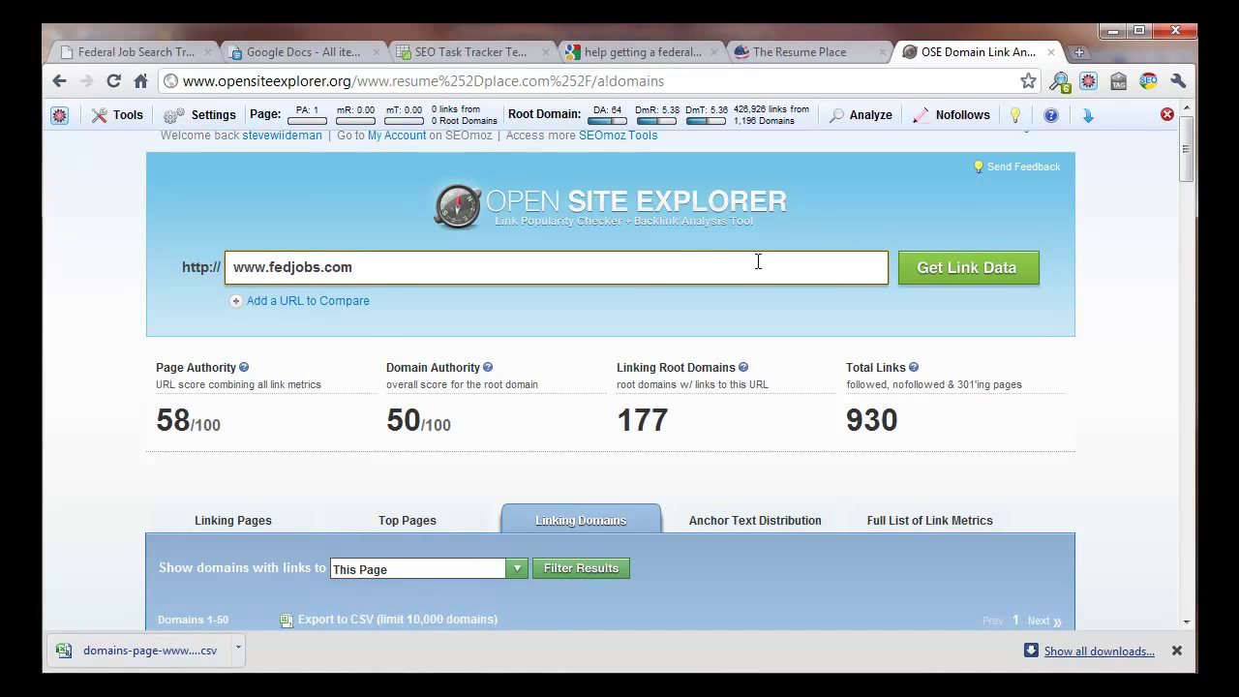
left_click(981, 275)
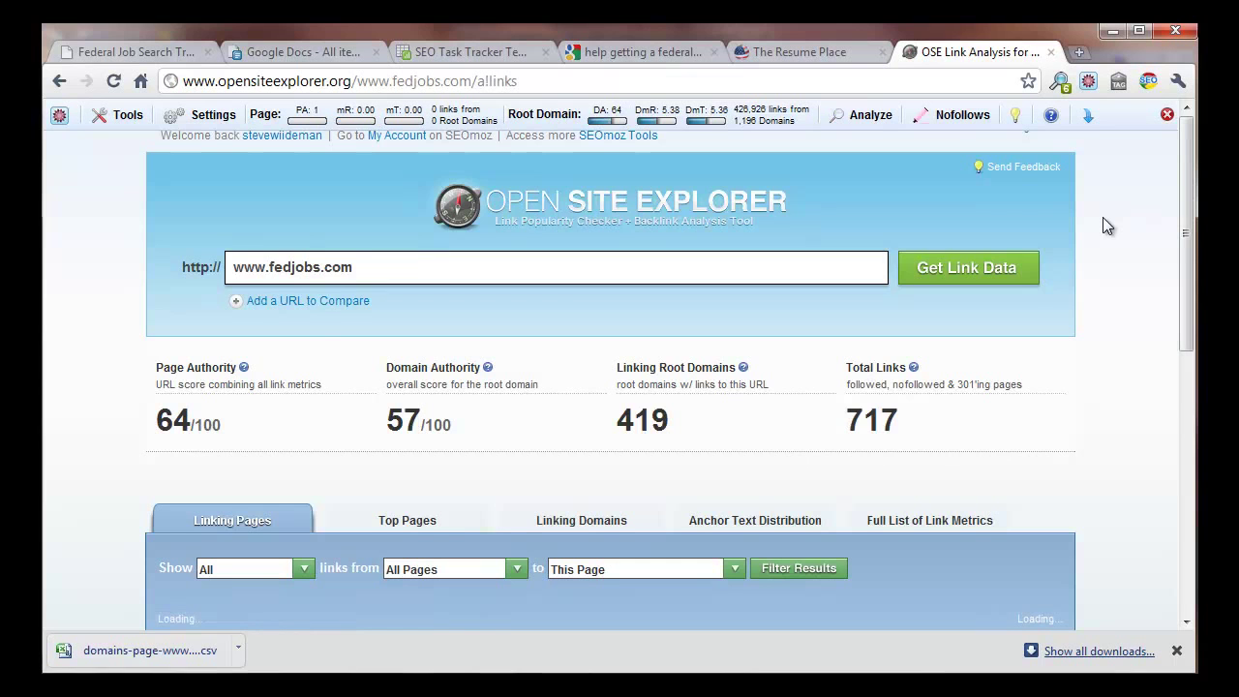
scroll(1103, 216, "down", 2)
left_click(593, 327)
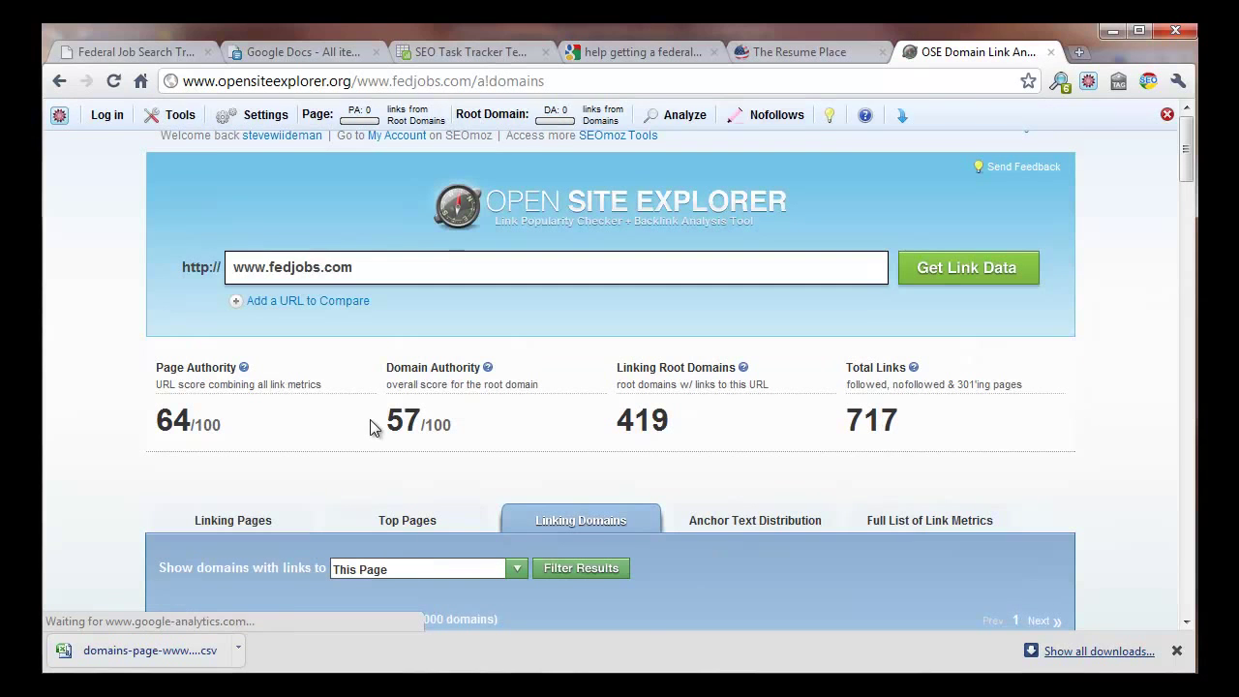
scroll(276, 445, "down", 1)
scroll(276, 445, "down", 2)
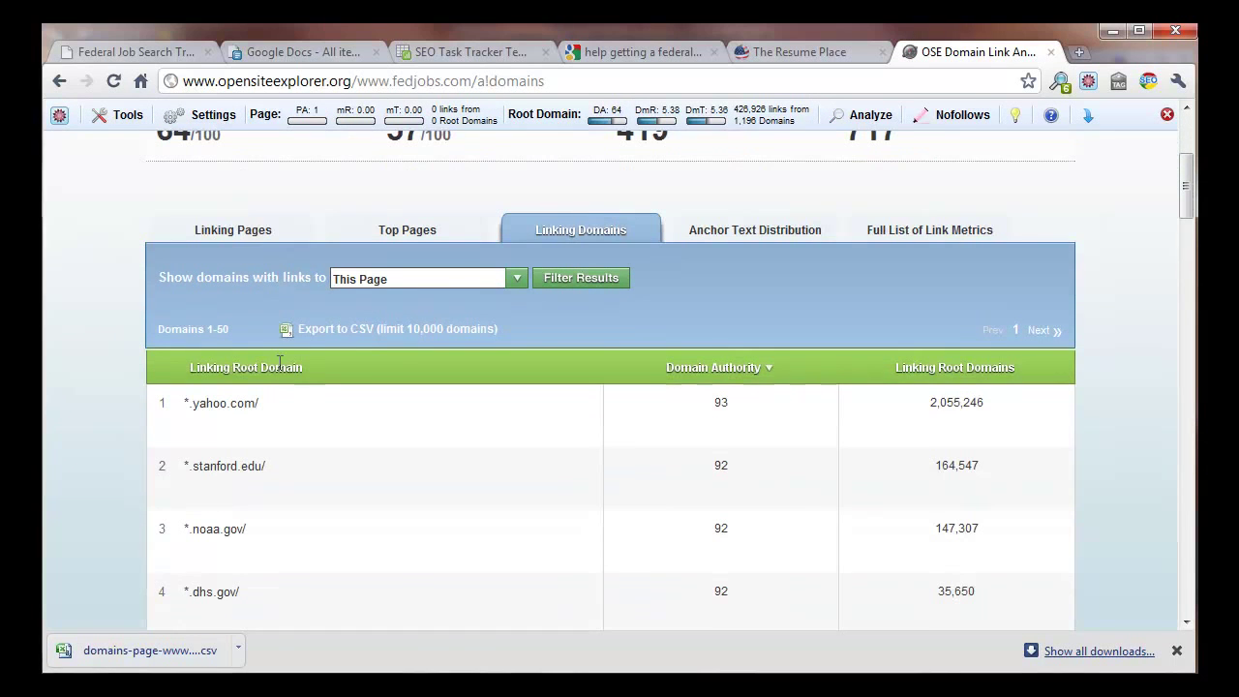
left_click(354, 332)
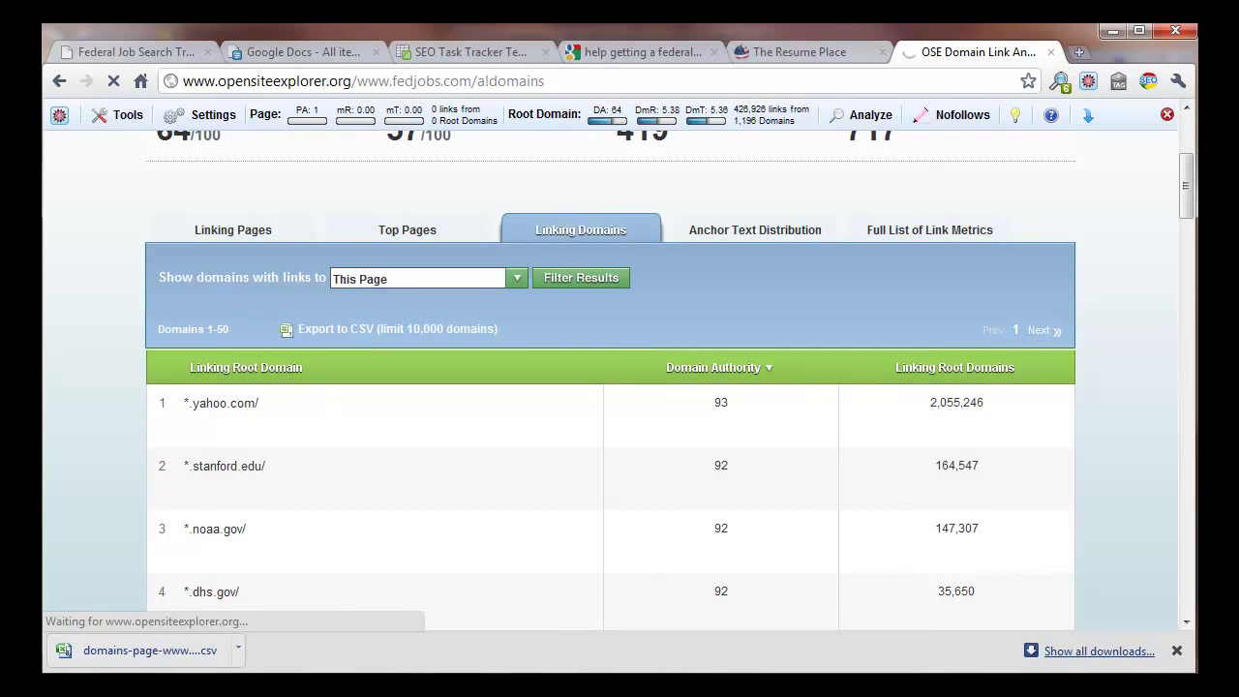
left_click(110, 658)
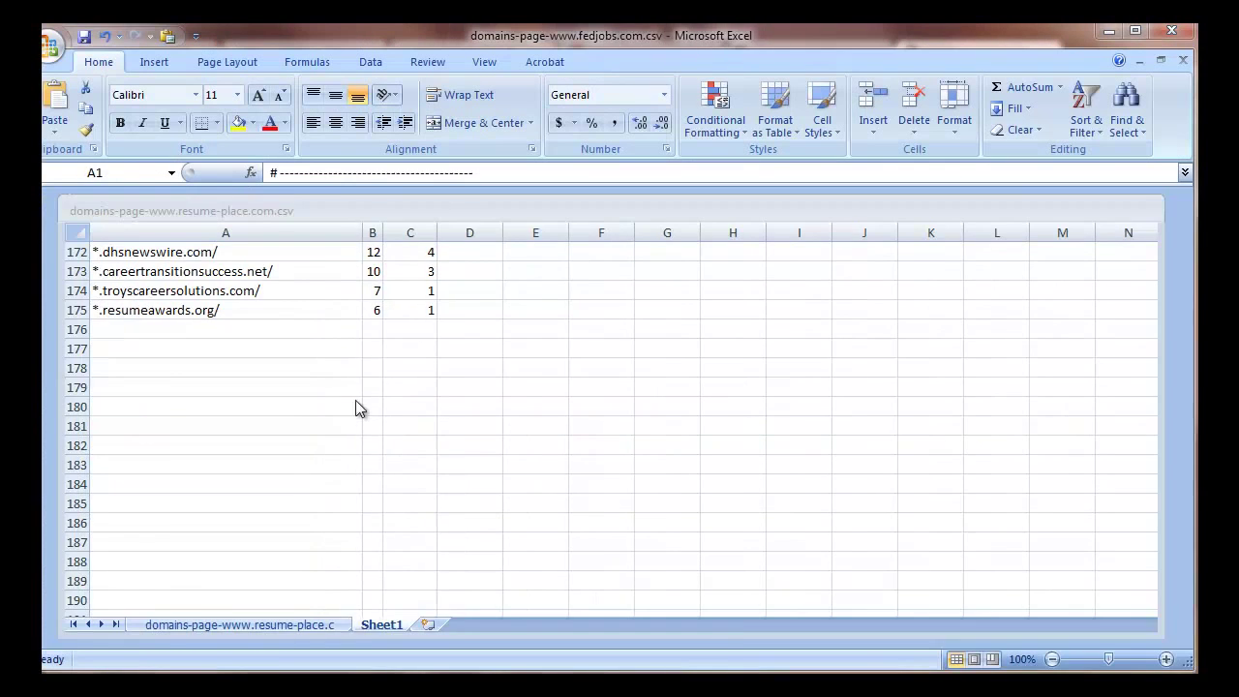
Copy the fedjobs.com rows from A8 to the last entry in column C and paste them at A176 of the resume-place workbook's Sheet1
mouse_move(88, 351)
left_click_drag(88, 352, 204, 611)
key("ctrl+c")
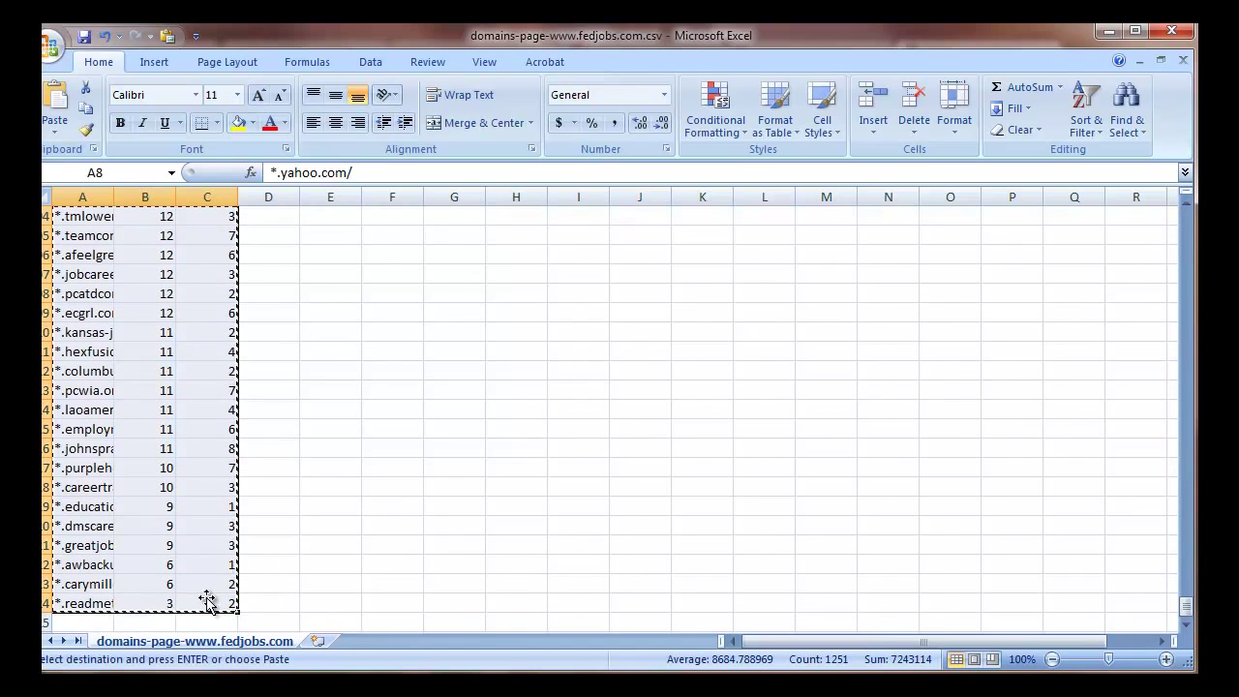
left_click(1141, 58)
key("ctrl+v")
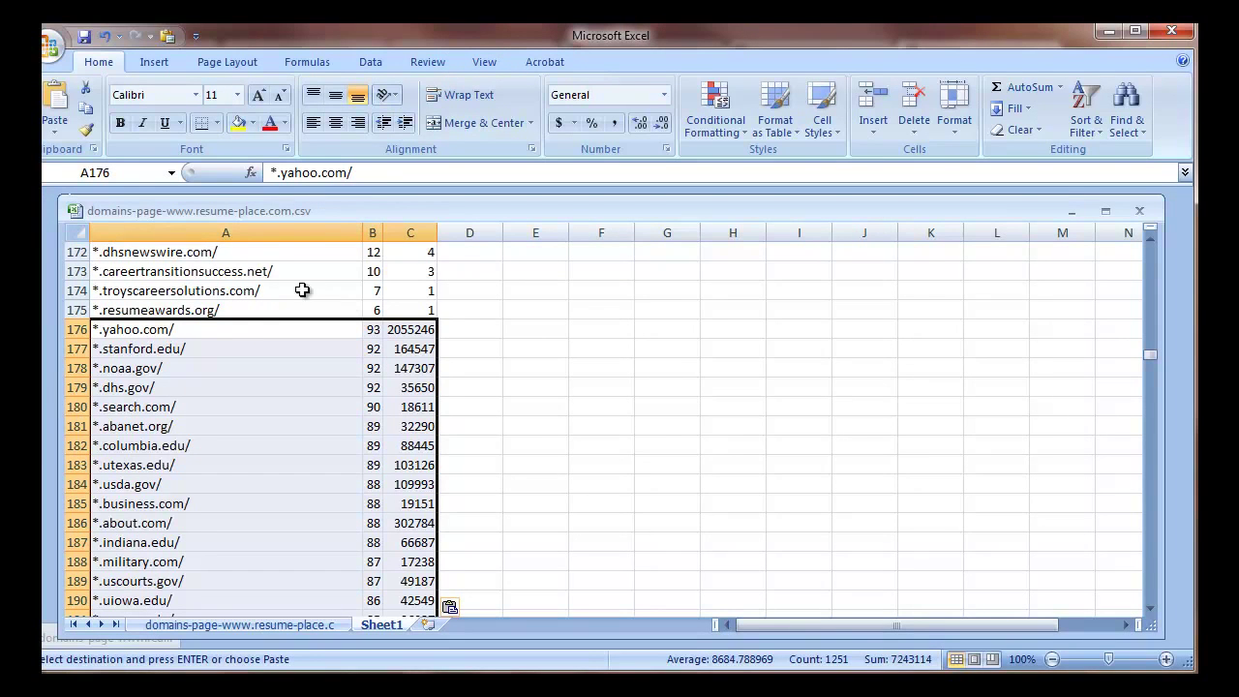
left_click(75, 232)
left_click_drag(1153, 355, 1154, 247)
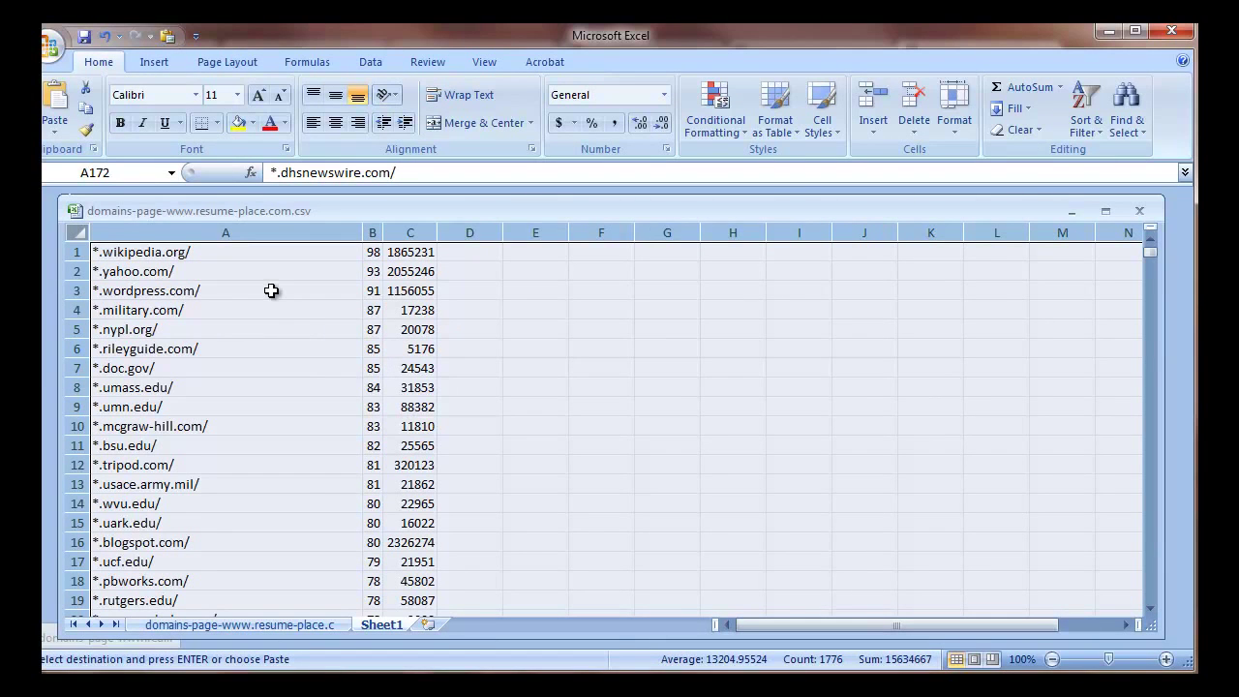
left_click(1085, 124)
key("Escape")
left_click(194, 627)
scroll(201, 433, "up", 6)
scroll(201, 432, "up", 12)
left_click_drag(1154, 481, 1149, 264)
left_click_drag(106, 368, 272, 364)
key("ctrl+c")
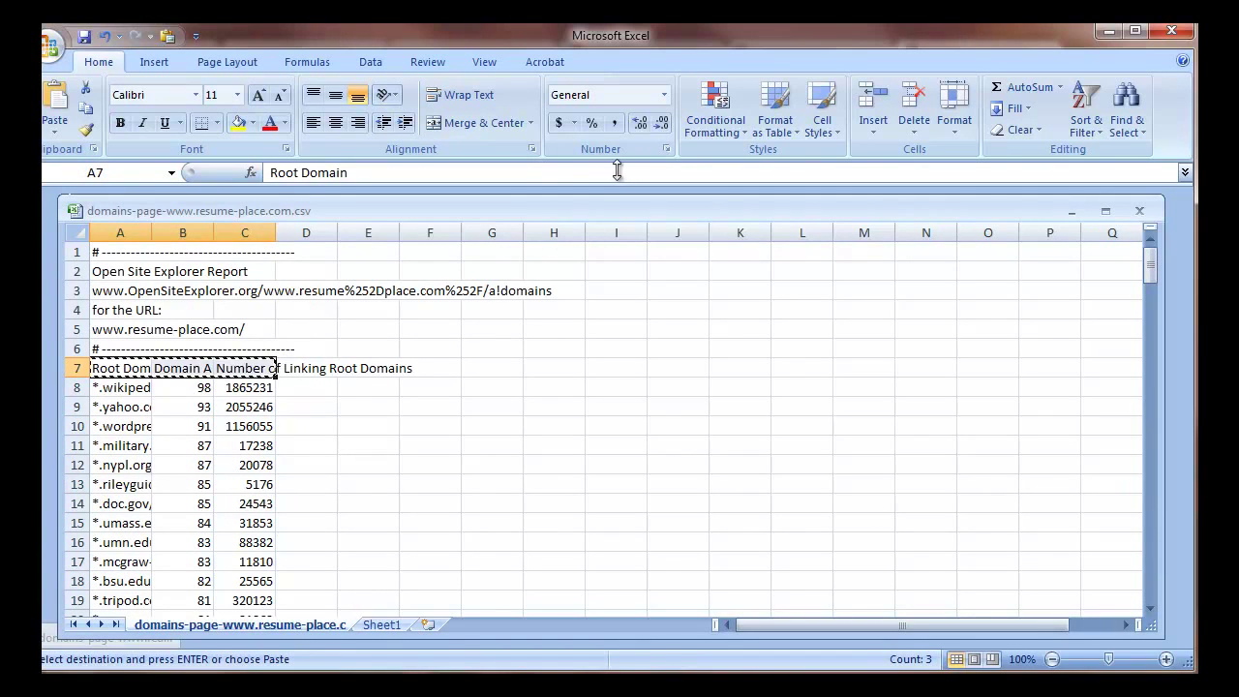
left_click(373, 628)
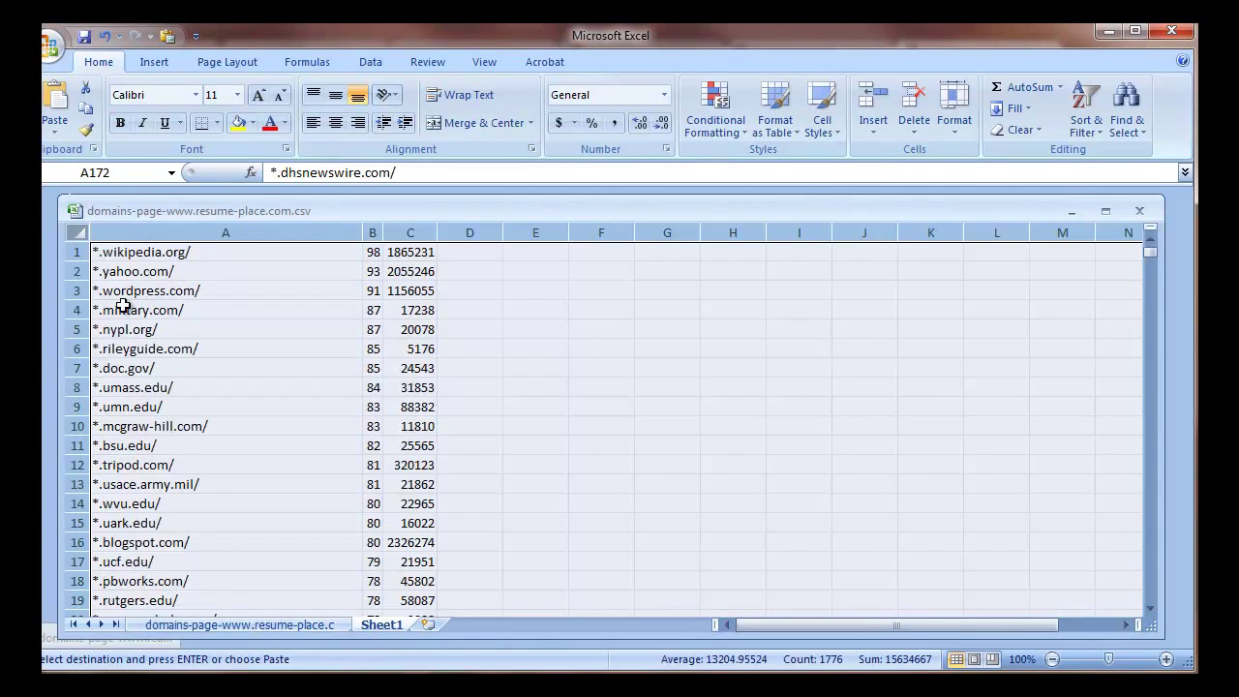
right_click(77, 253)
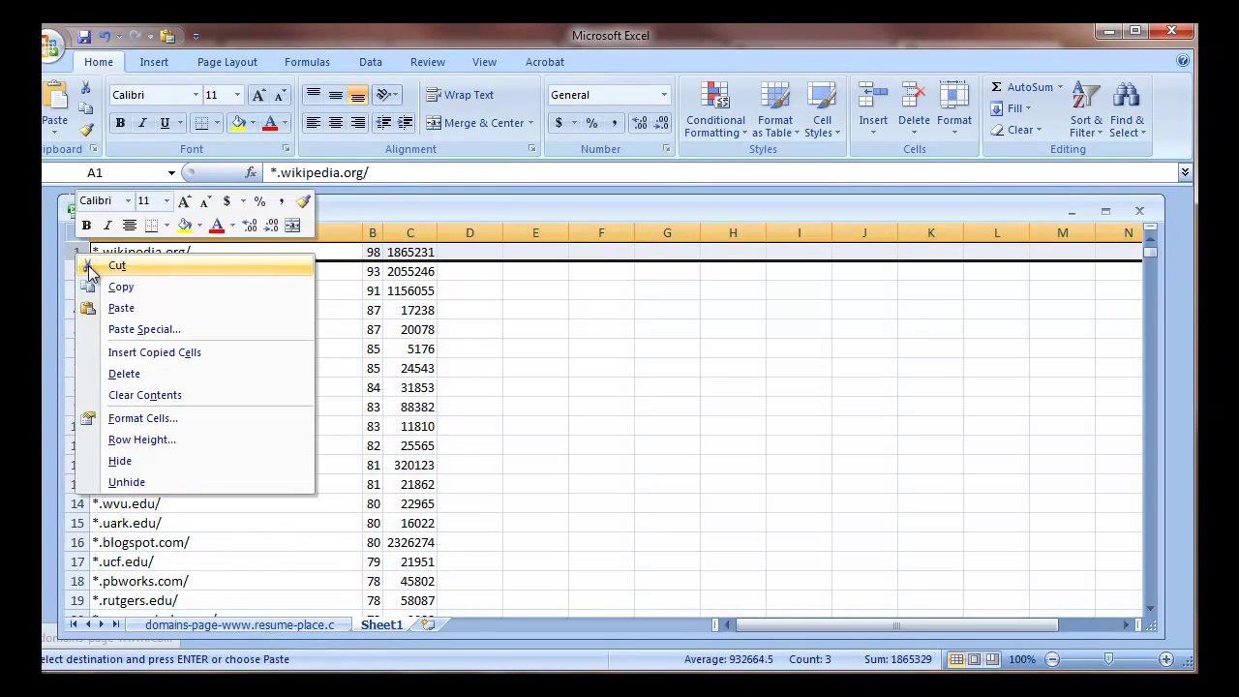
left_click(159, 353)
left_click(124, 386)
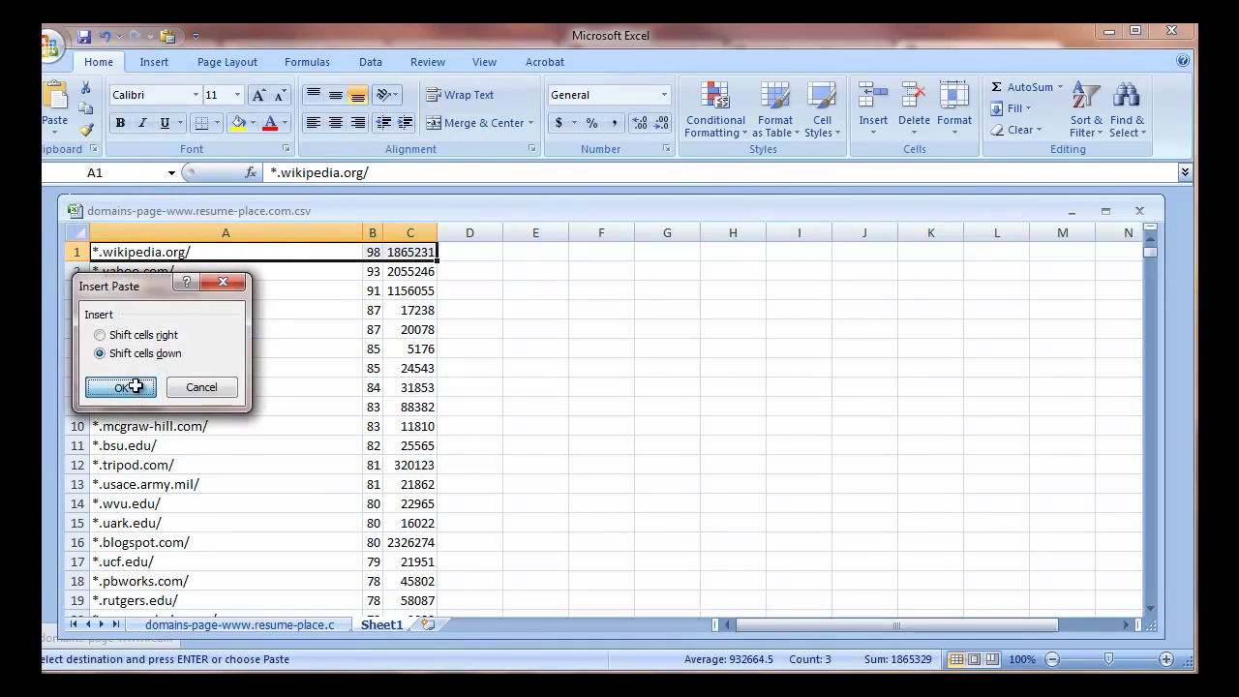
Fit the widths of the Sheet1 data columns to their contents so the headers fit
key("ctrl+shift+Down")
double_click(384, 234)
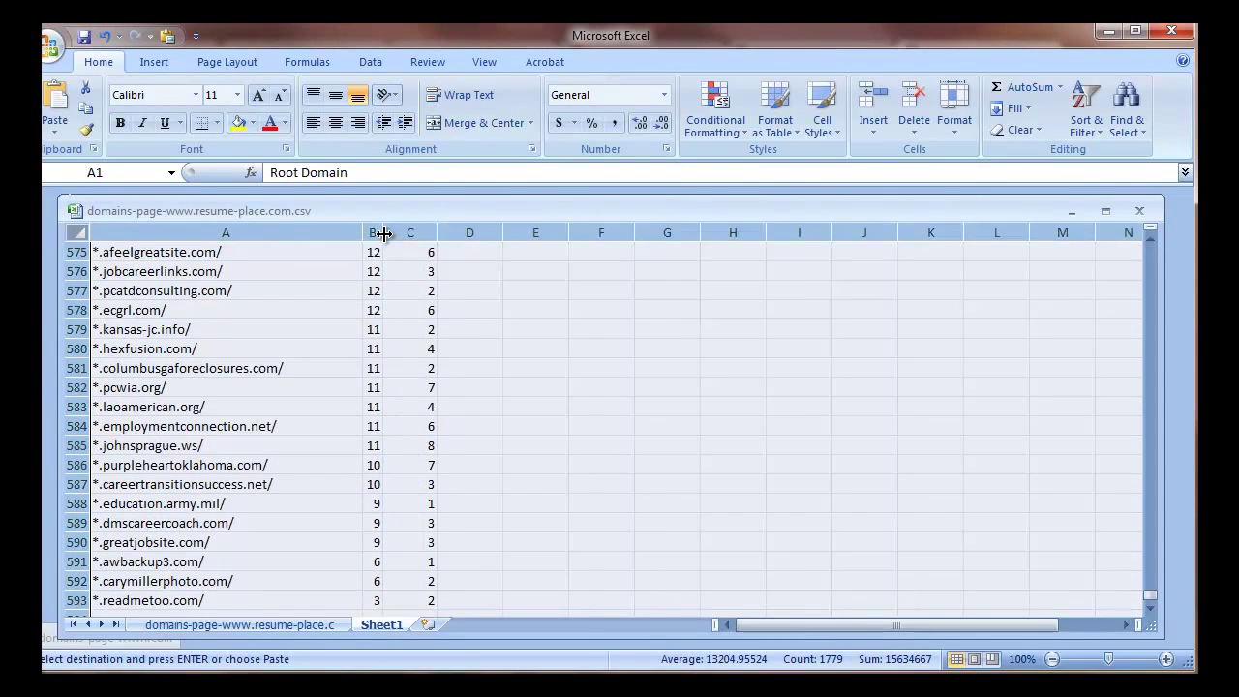
left_click_drag(1149, 599, 1146, 246)
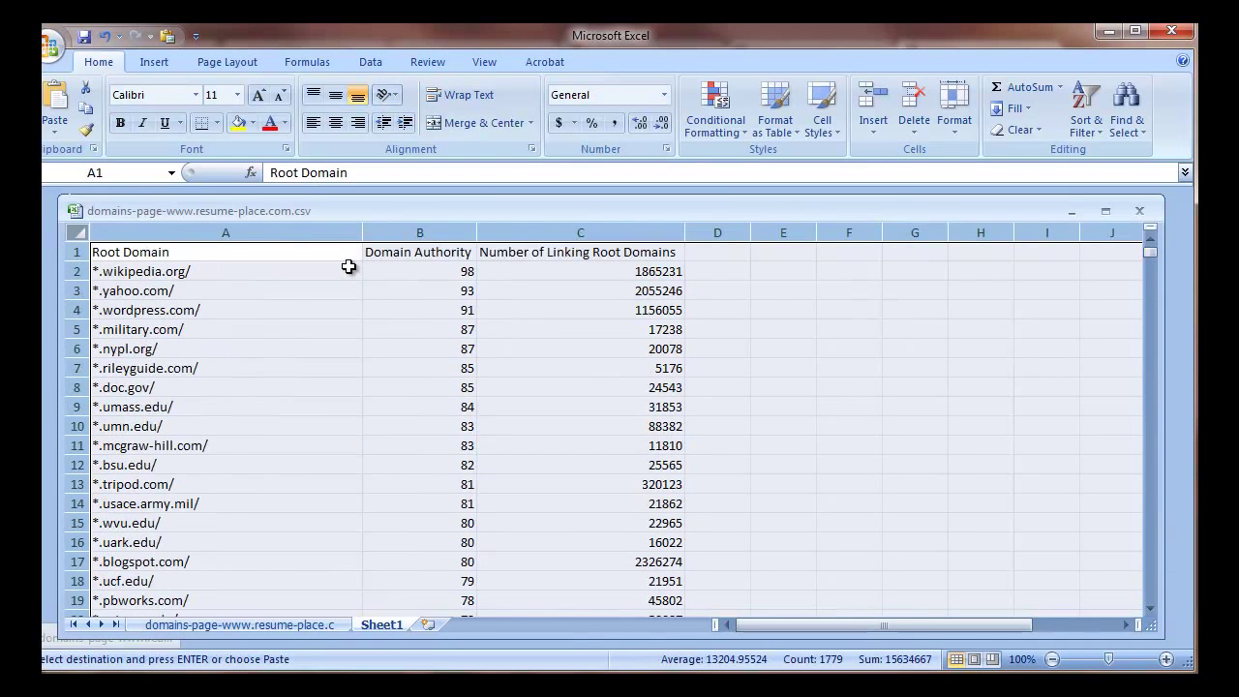
Sort the Sheet1 list by Domain Authority from largest to smallest, treating the first row as headers
left_click(1085, 118)
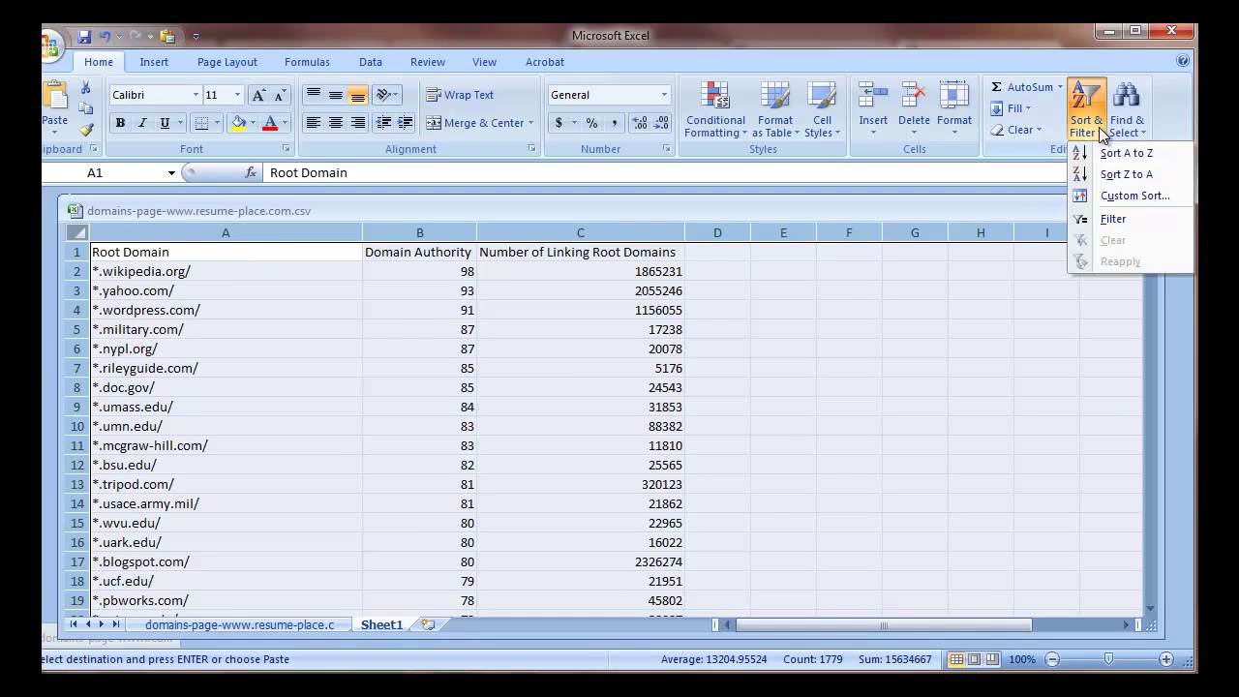
left_click(1124, 200)
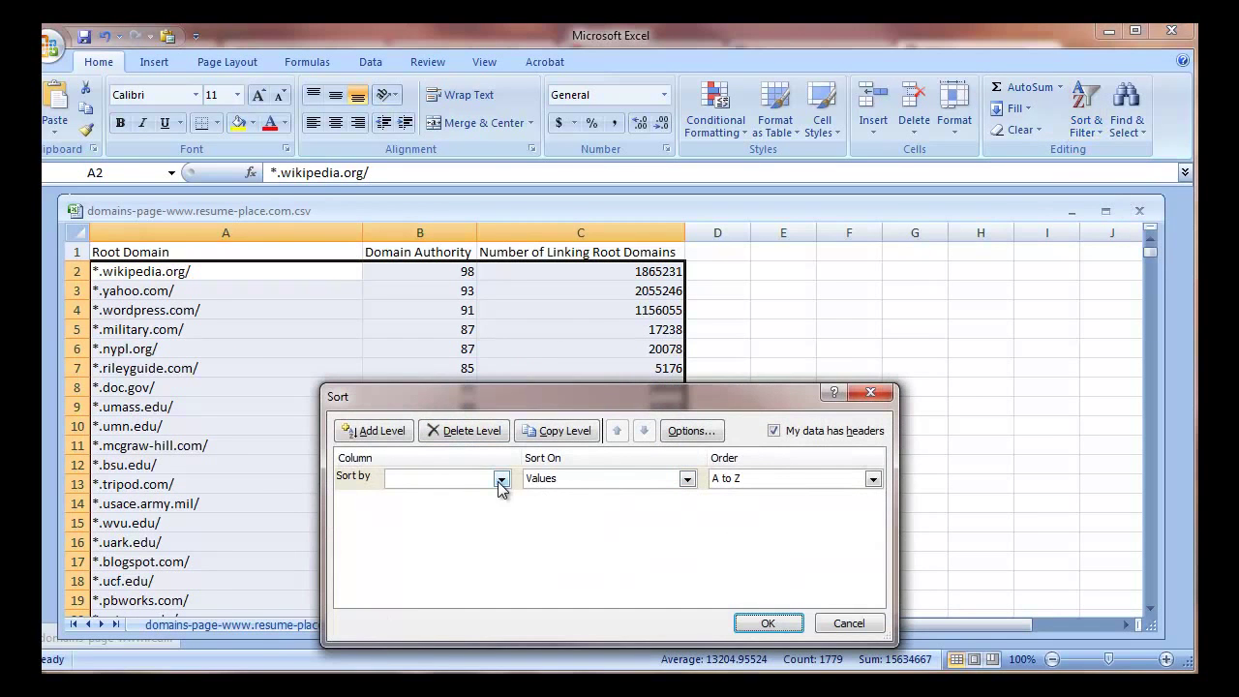
left_click(502, 478)
left_click(455, 510)
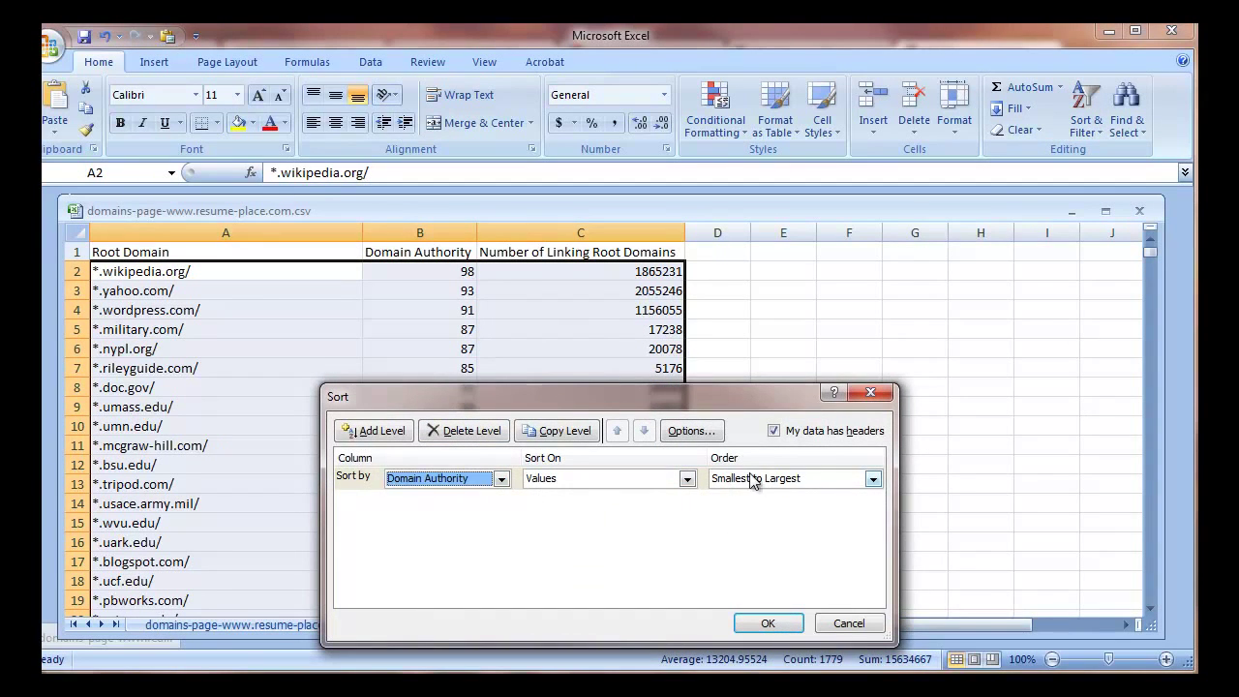
left_click(755, 481)
left_click(759, 510)
left_click(767, 623)
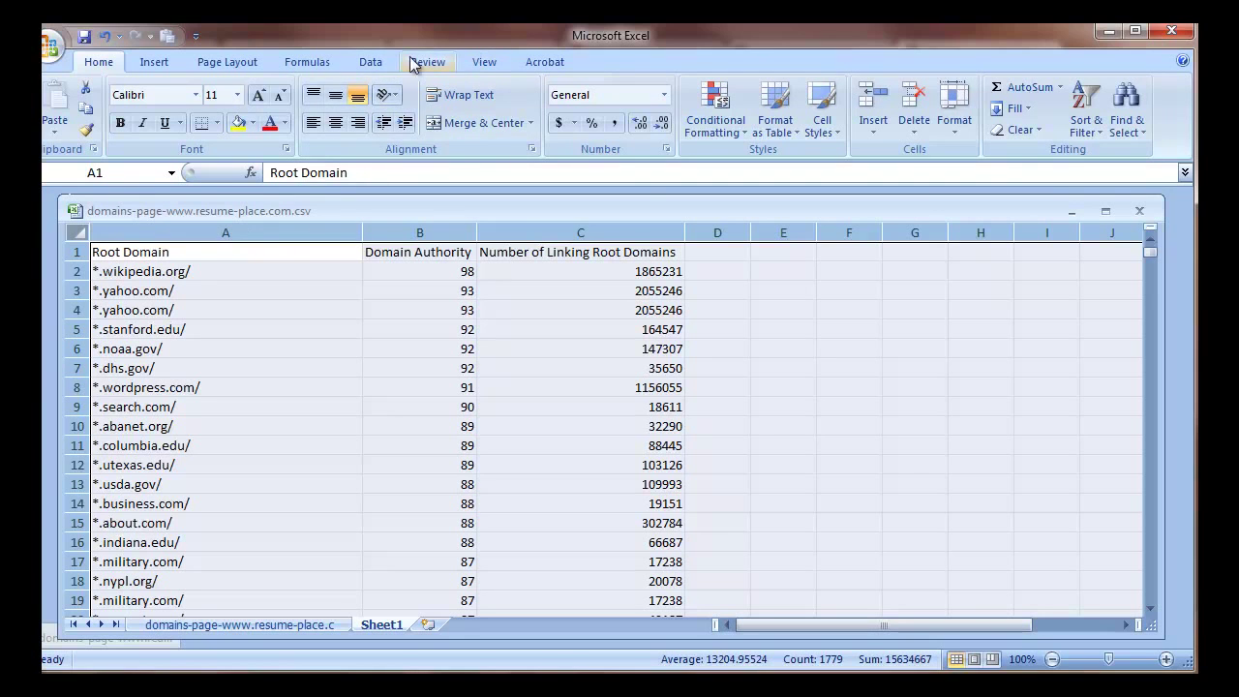
Remove the duplicate rows from the combined domain list in Sheet1
left_click(379, 62)
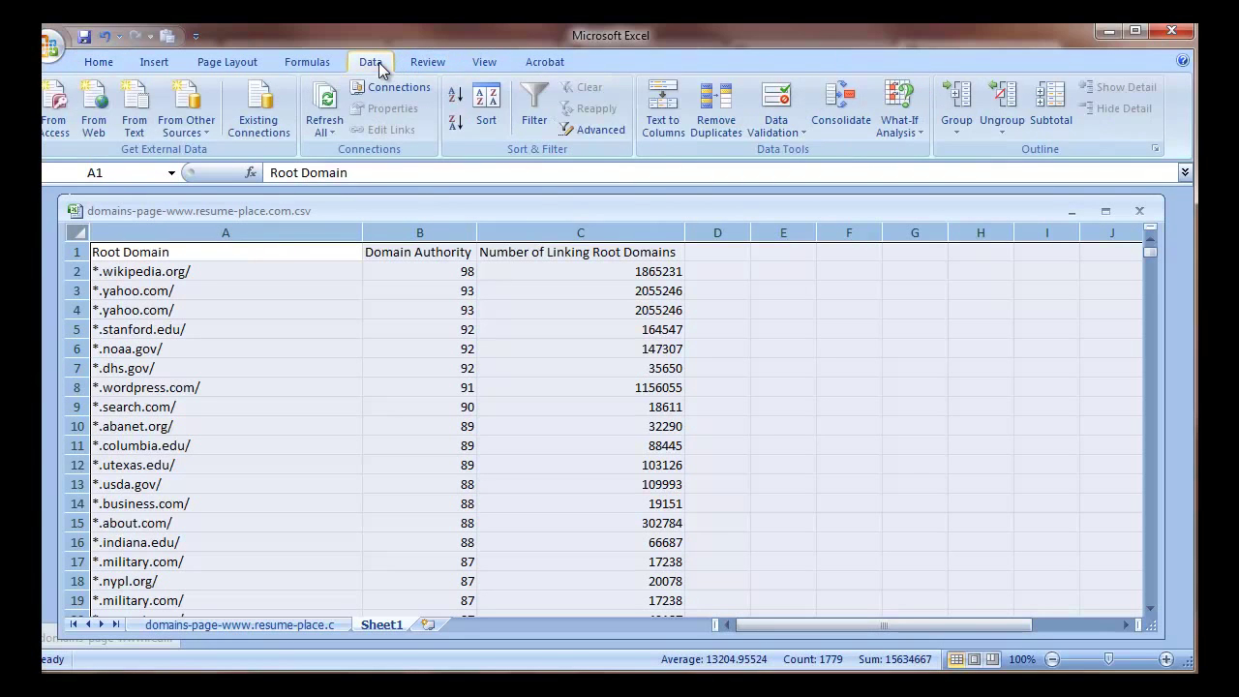
left_click(718, 114)
left_click(695, 628)
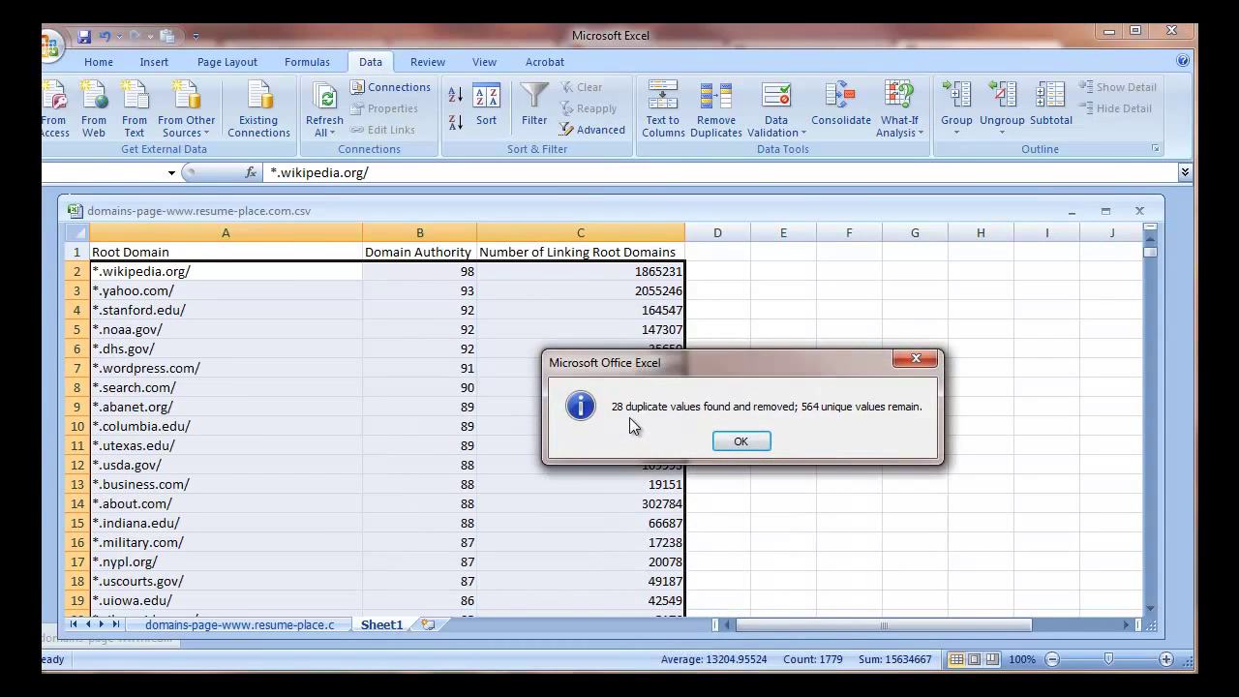
left_click(742, 442)
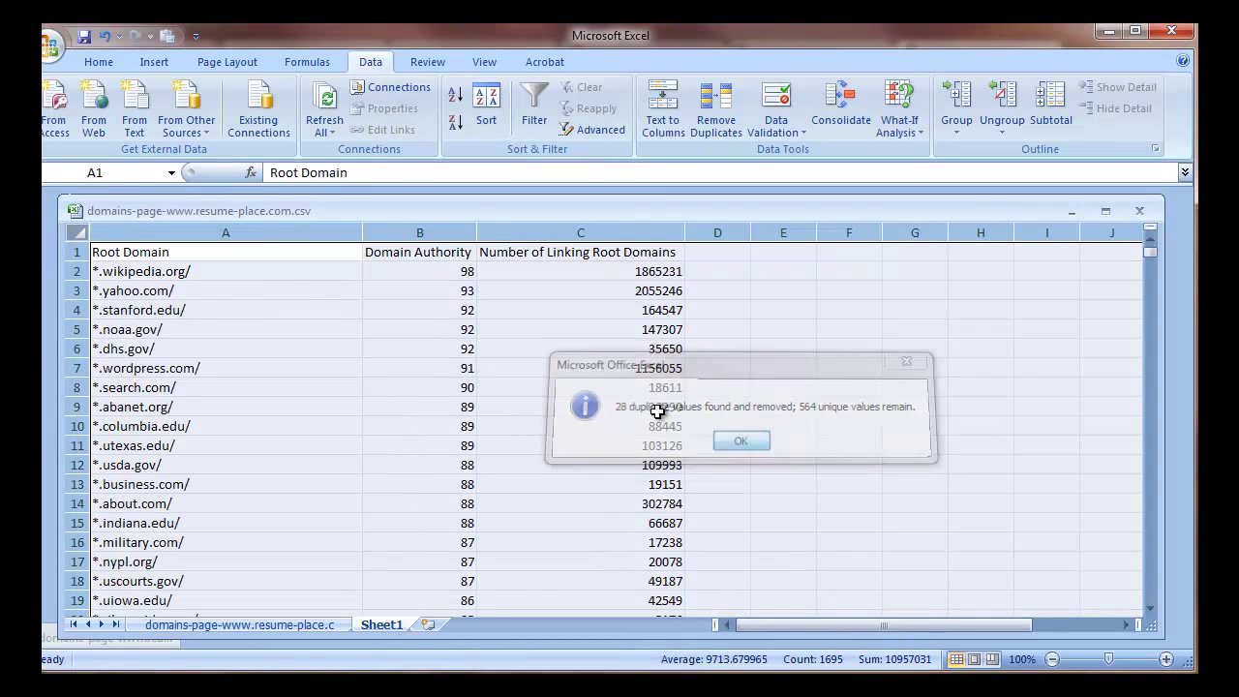
Copy the deduplicated list in A1:C565 and paste it at A2 of the Competitive Linking sheet in the Google Docs SEO Task Tracker
left_click(256, 258)
left_click_drag(256, 257, 621, 663)
key("ctrl+c")
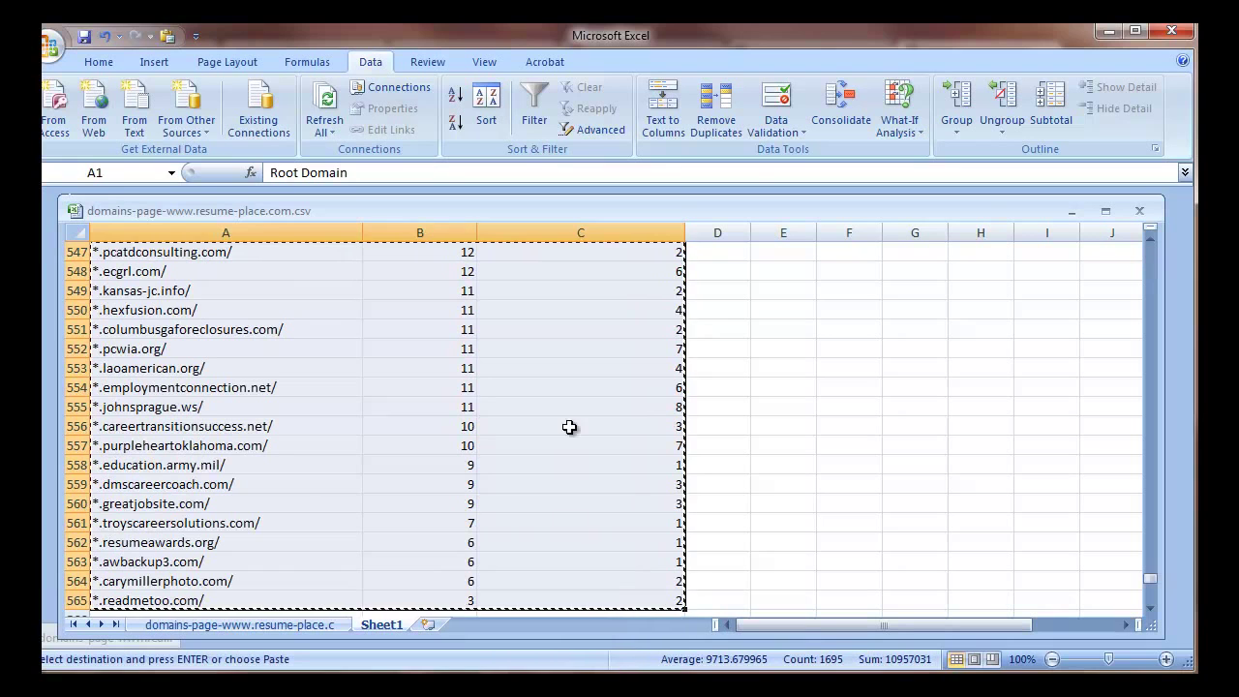
left_click(1108, 35)
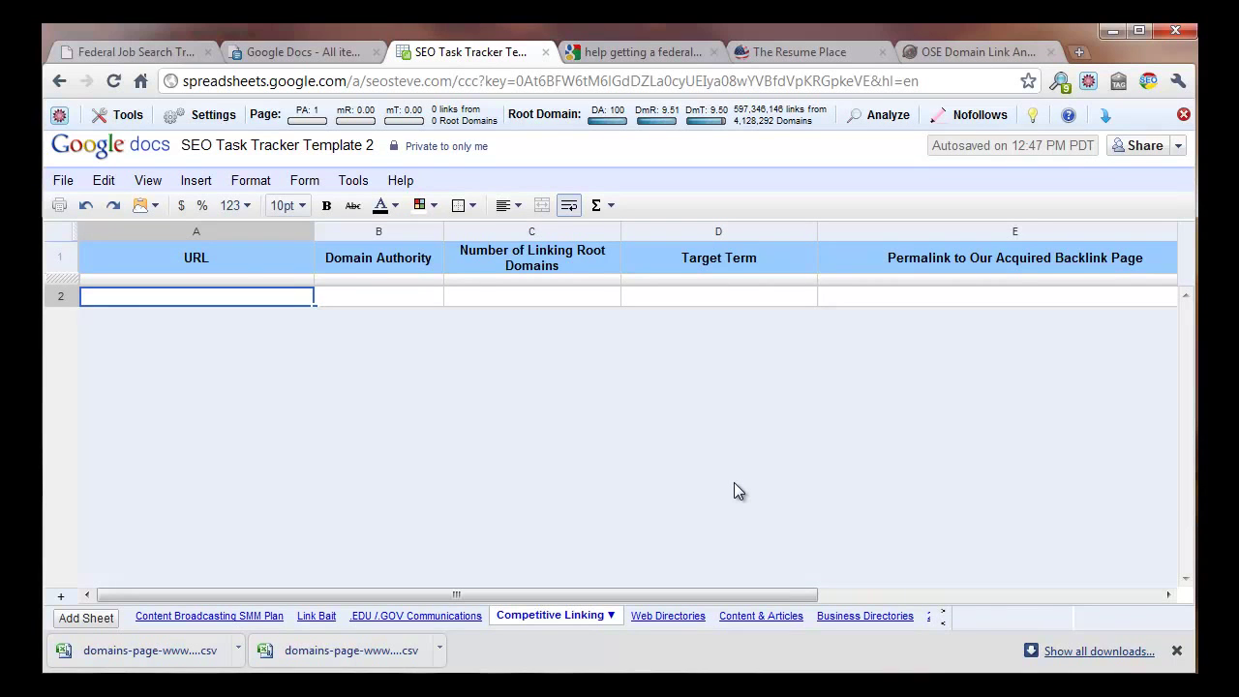
key("shift+Right")
key("shift+Right")
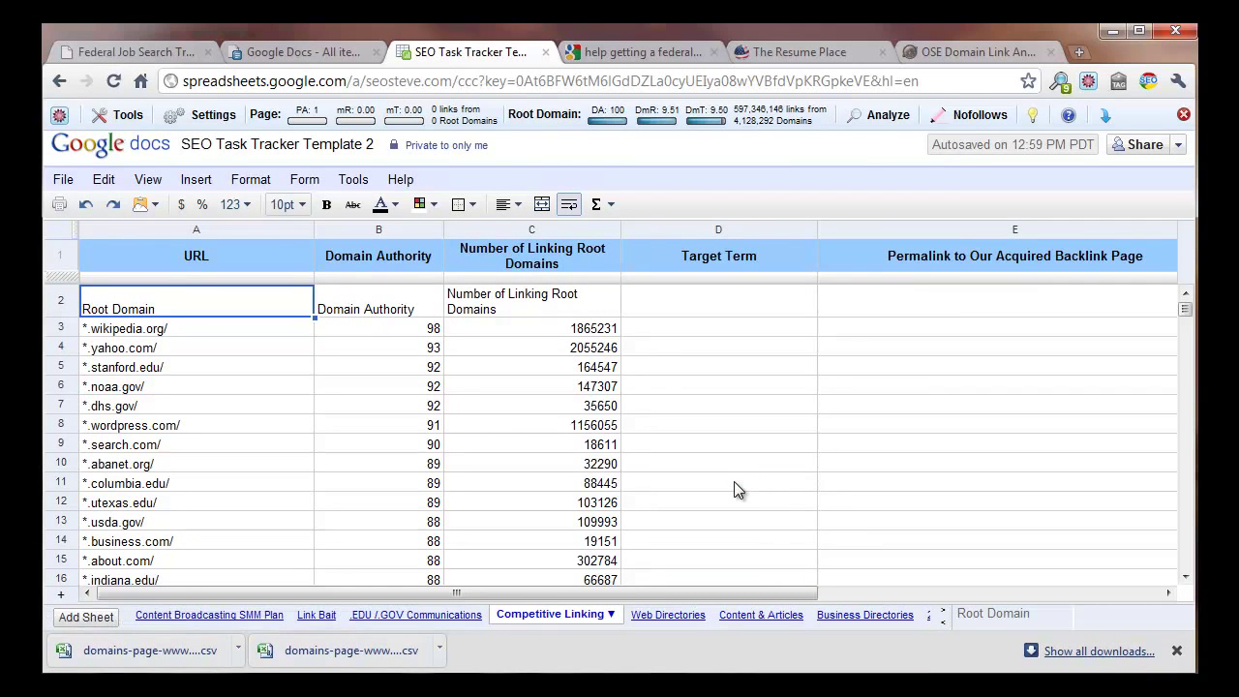
Delete row 2, the redundant pasted header row, from the Competitive Linking sheet
left_click(58, 305)
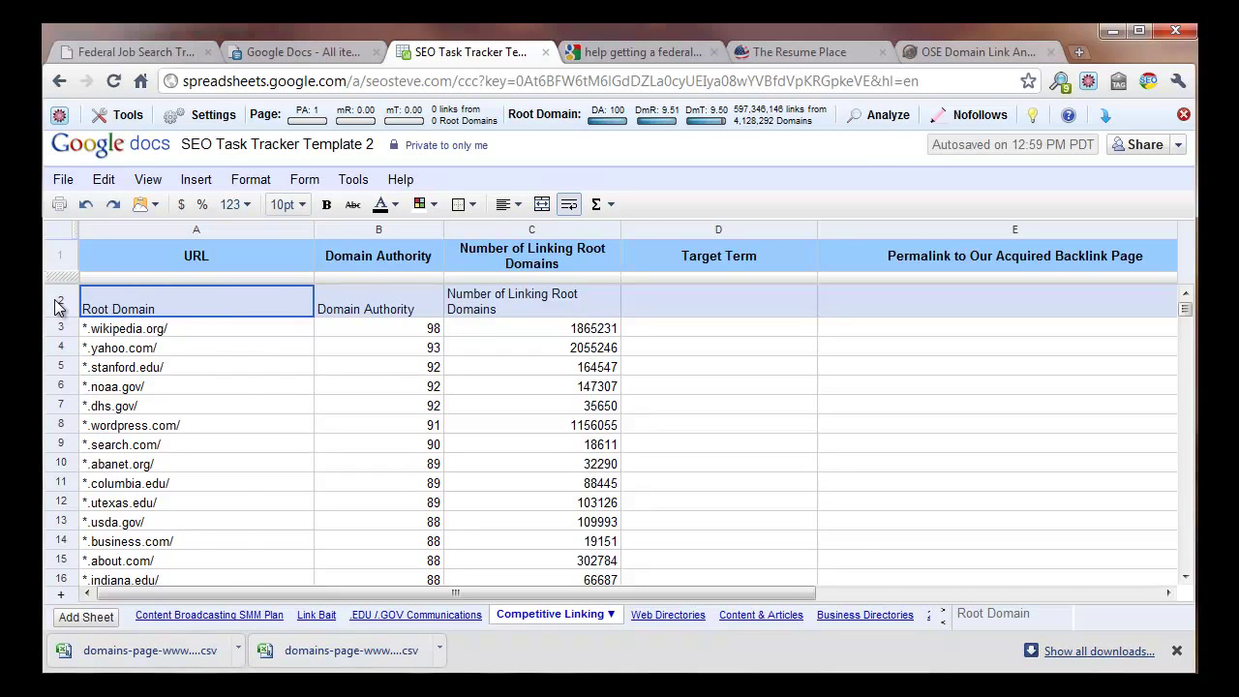
right_click(58, 305)
left_click(118, 443)
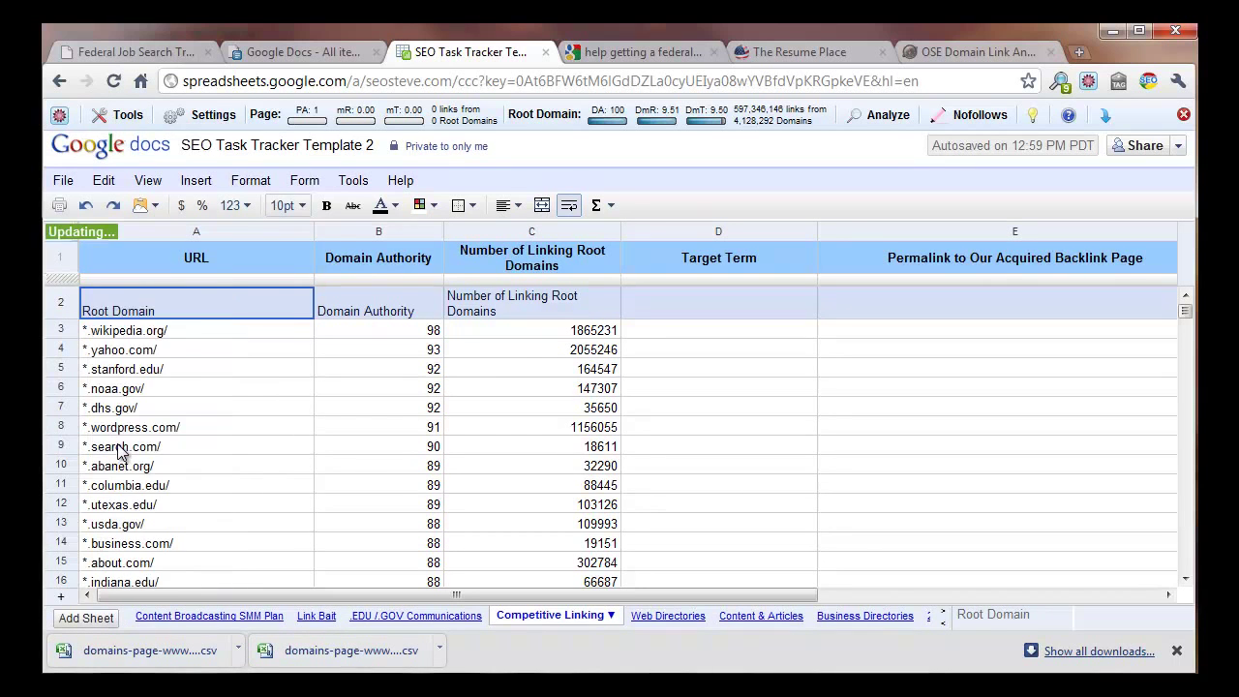
Review the pasted domains and their authority values along with the Target Term, Permalink to Our Acquired Backlink Page and Date Acquired columns
left_click(398, 306)
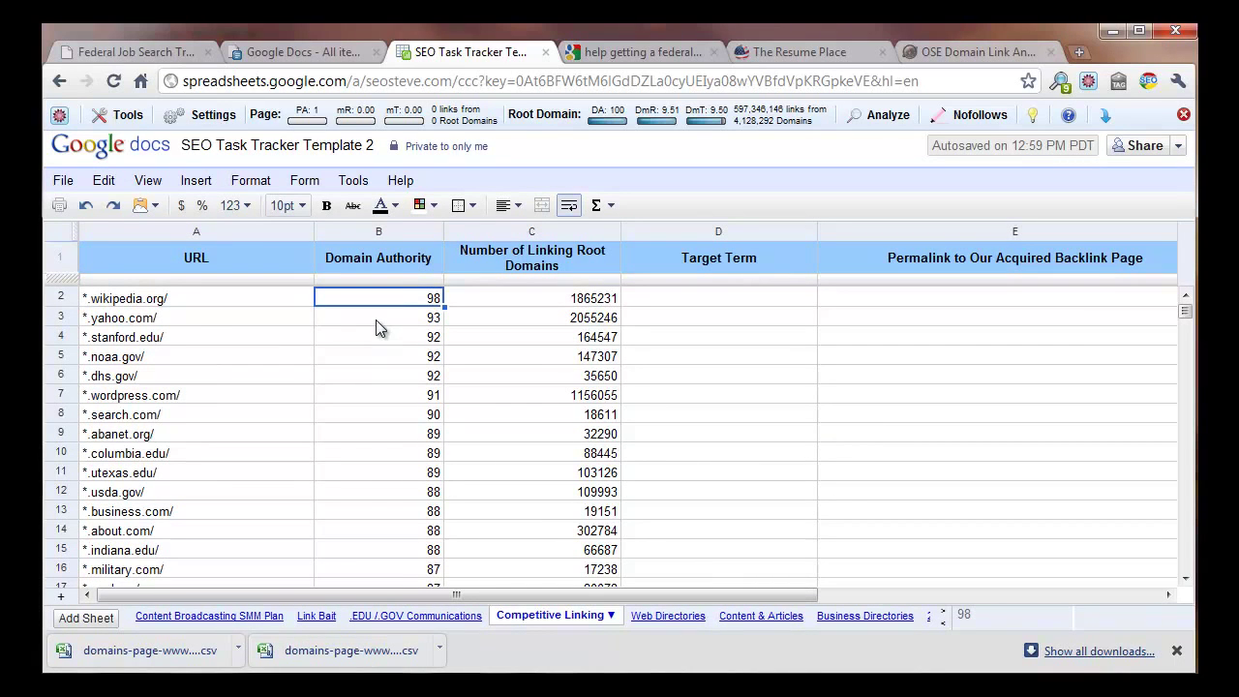
left_click(375, 339)
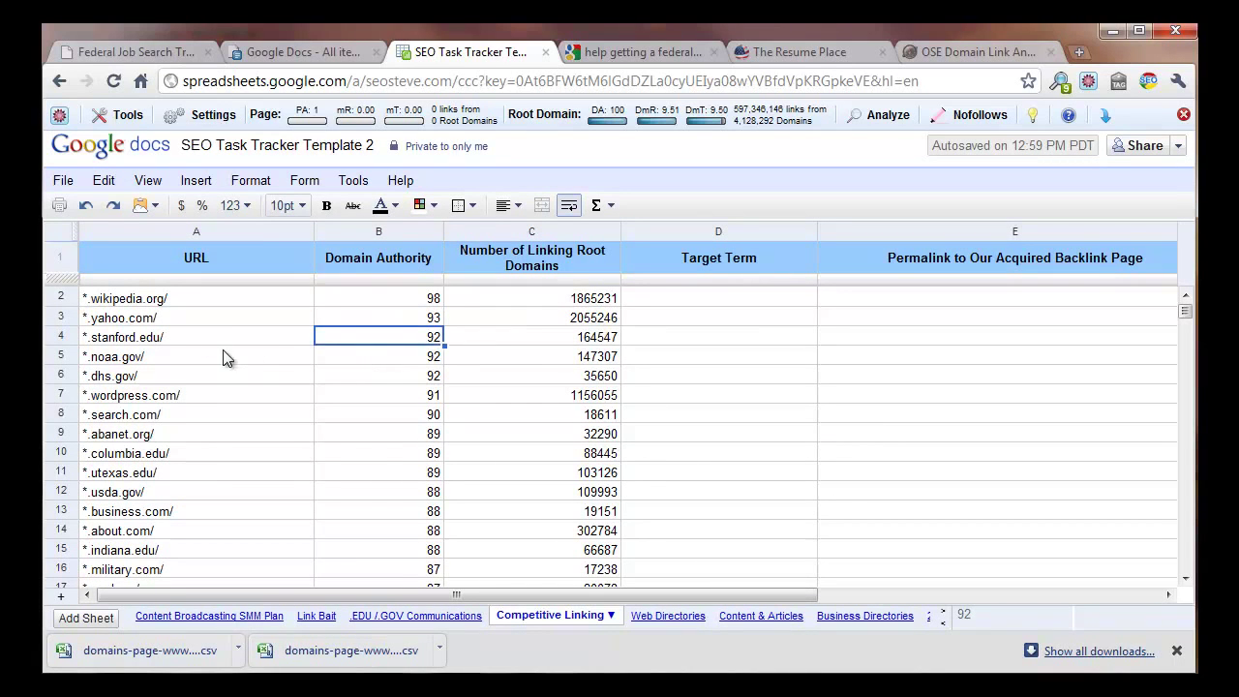
left_click(139, 341)
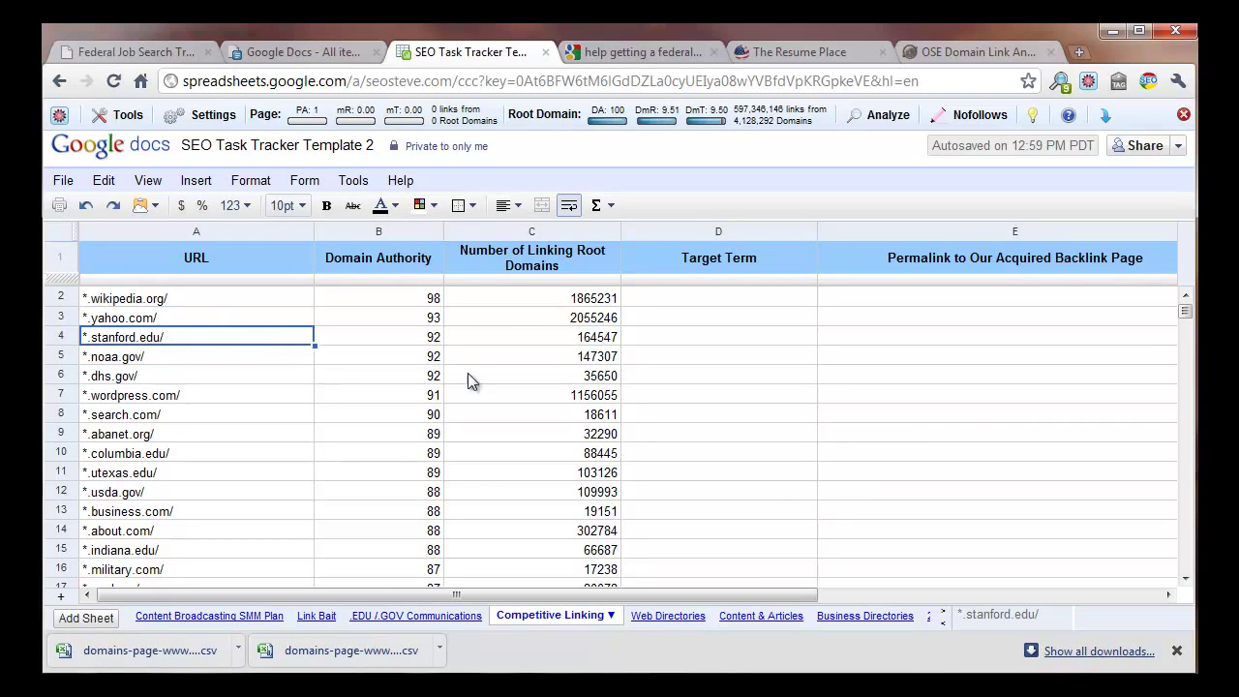
left_click(727, 299)
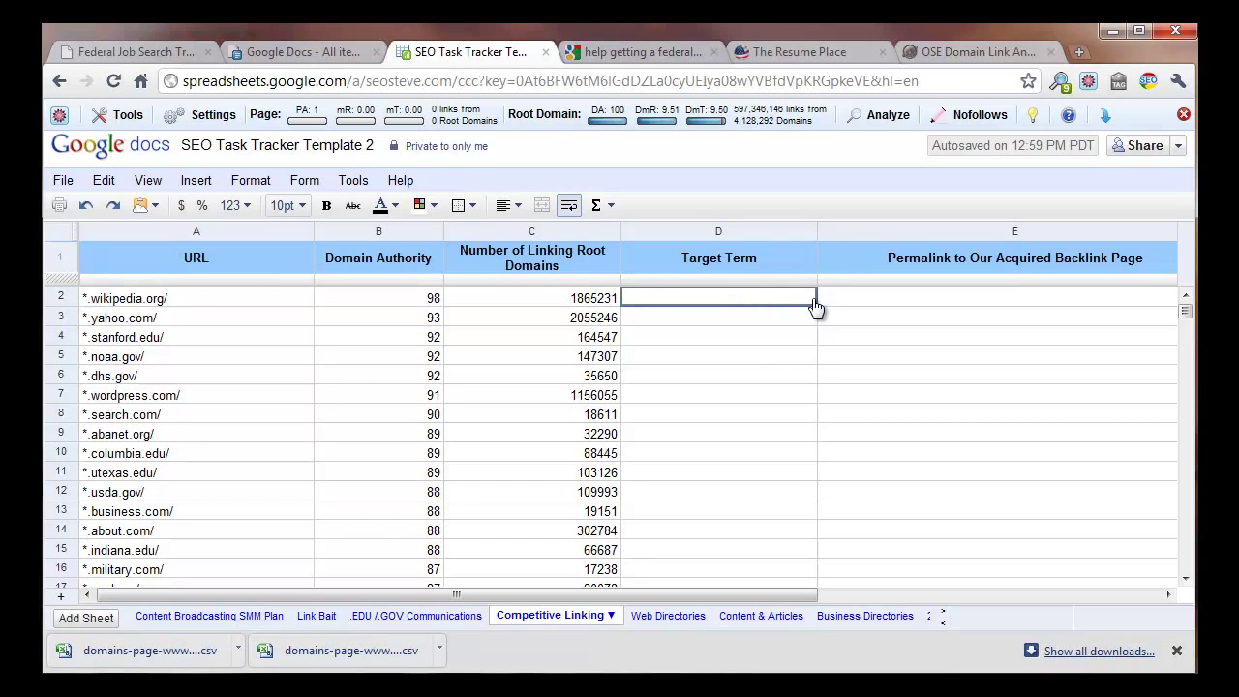
left_click_drag(737, 595, 825, 602)
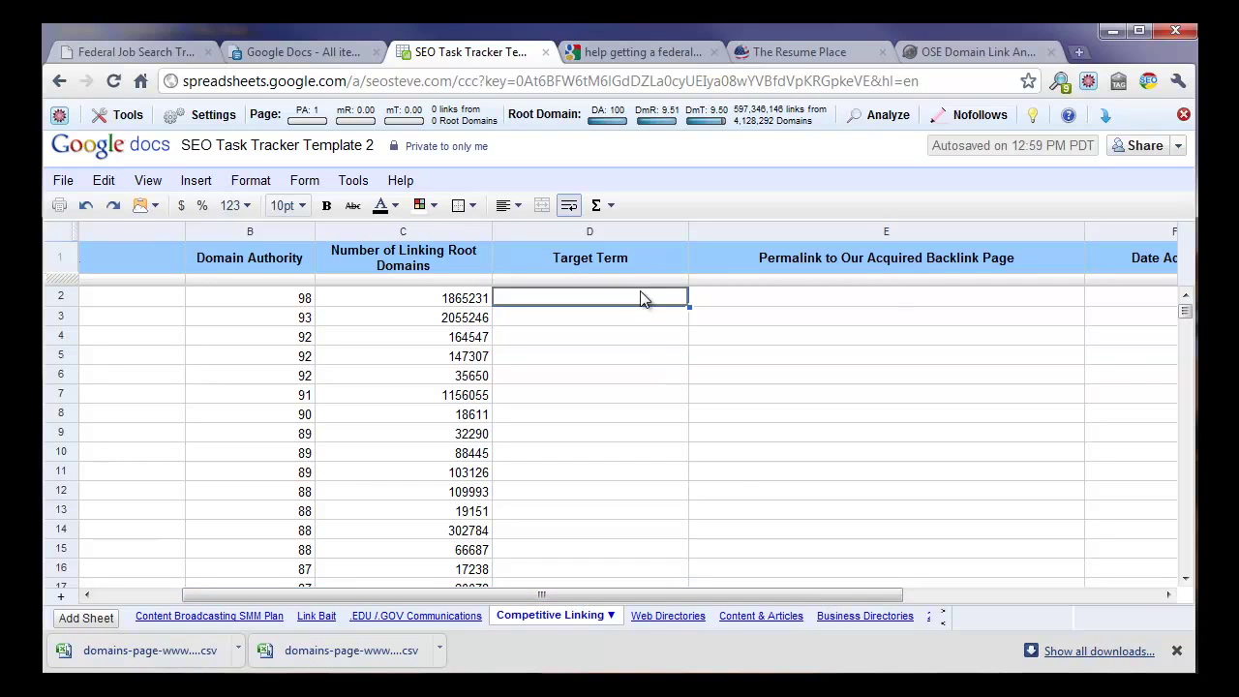
left_click_drag(822, 597, 918, 606)
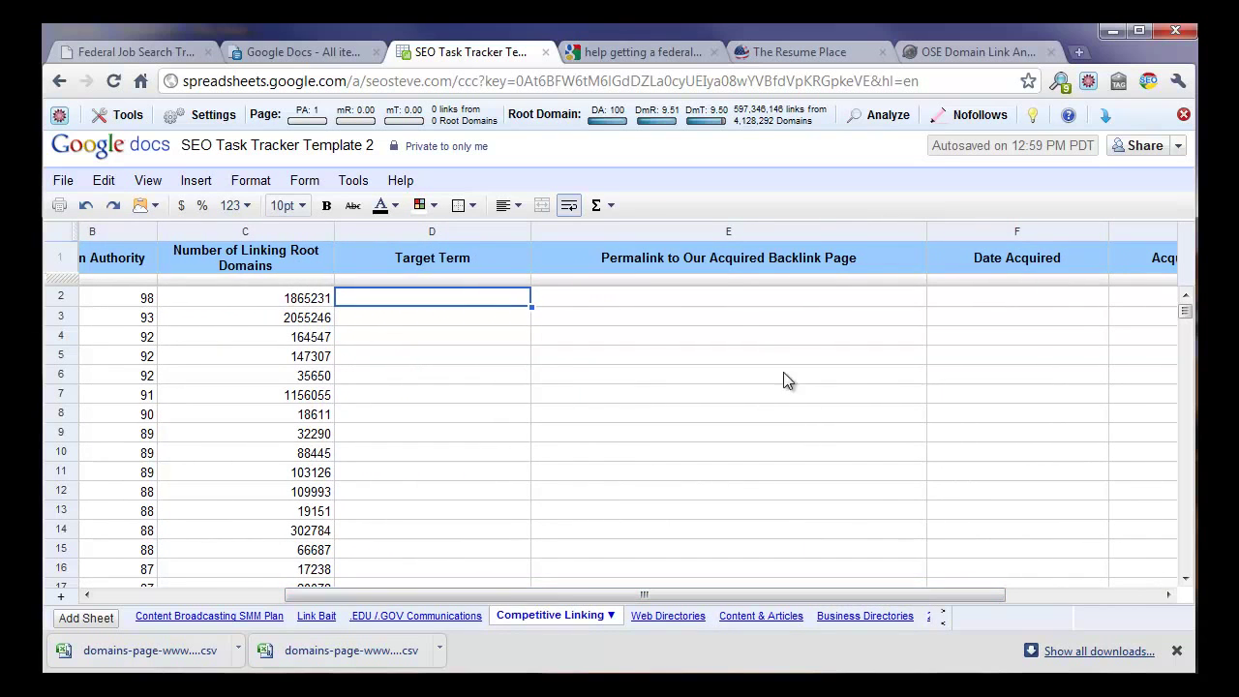
left_click(741, 300)
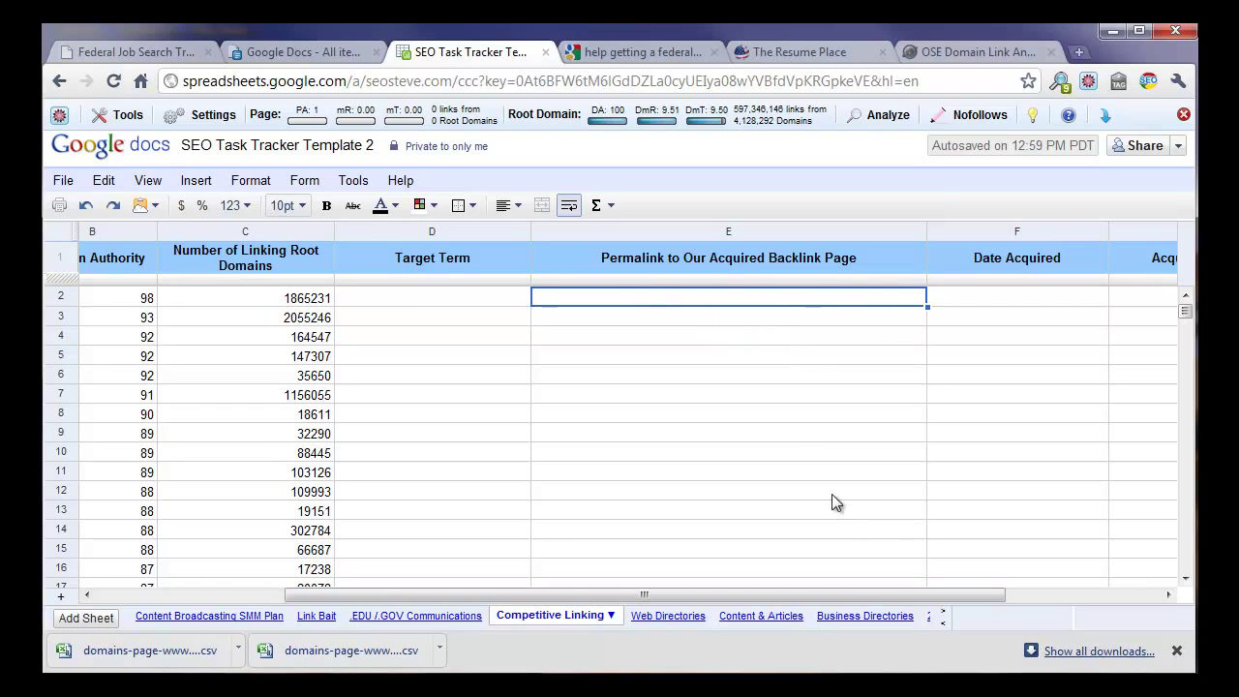
left_click_drag(848, 600, 678, 600)
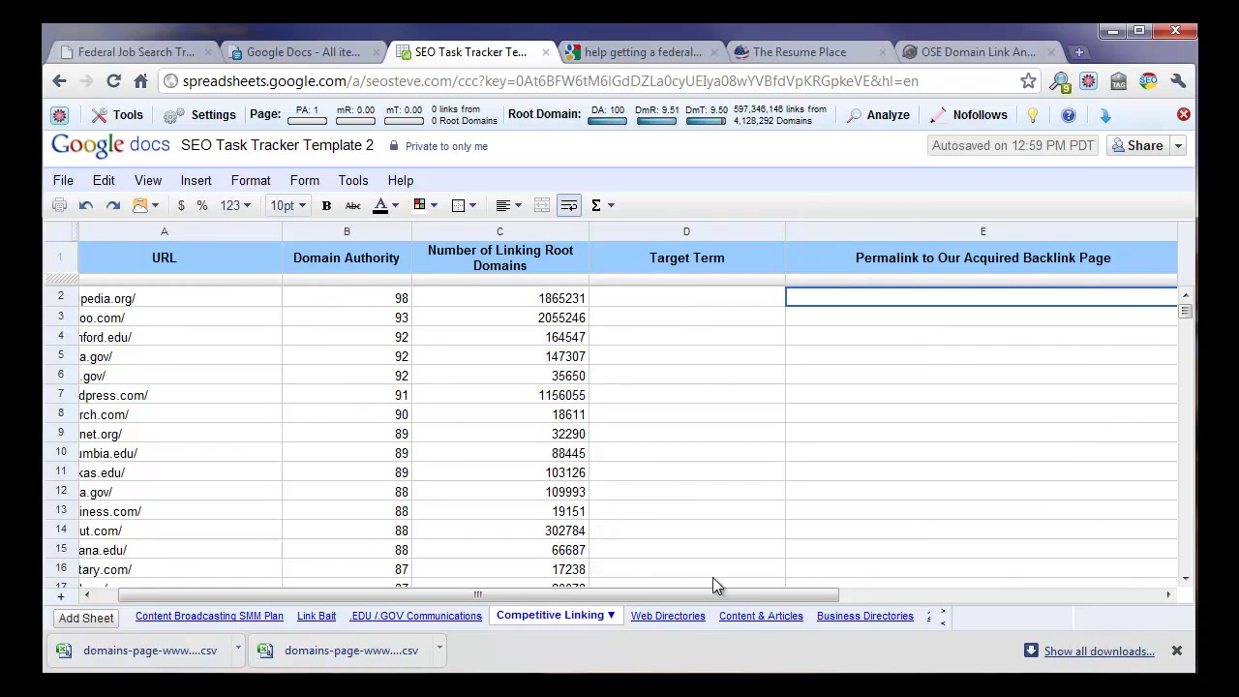
left_click_drag(721, 593, 689, 600)
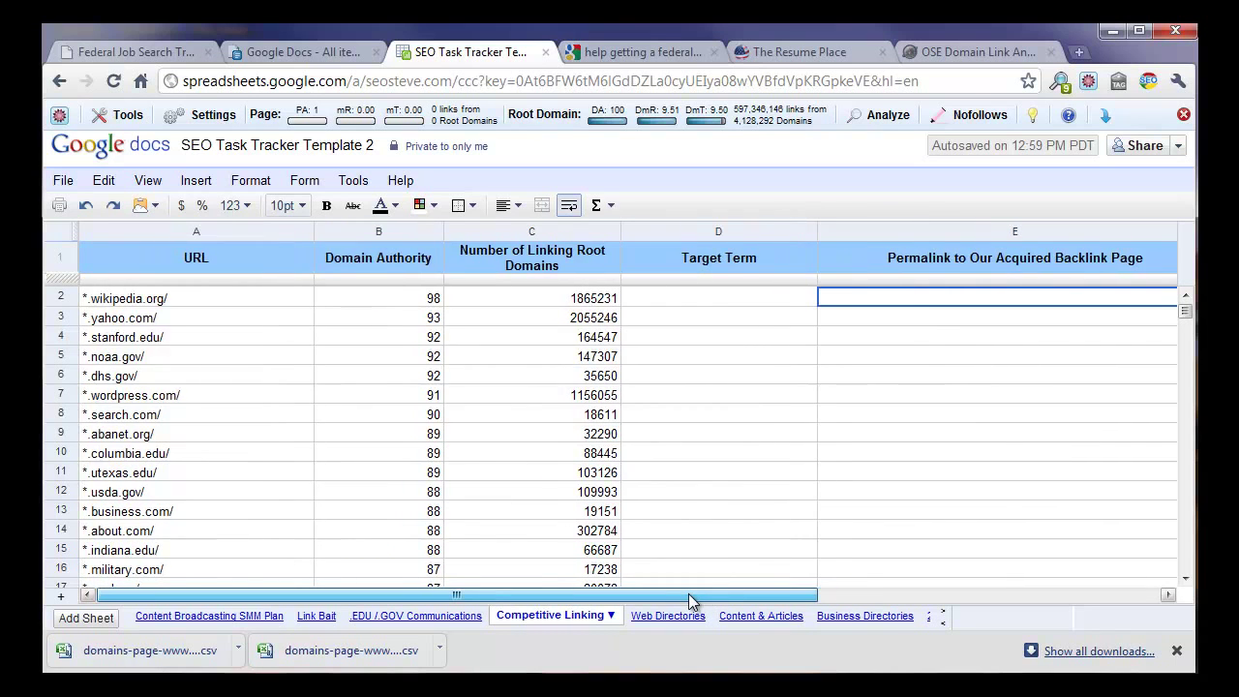
Enter the target terms "federal job search trainer" in D2 and "federal job search training" in D3
left_click(745, 293)
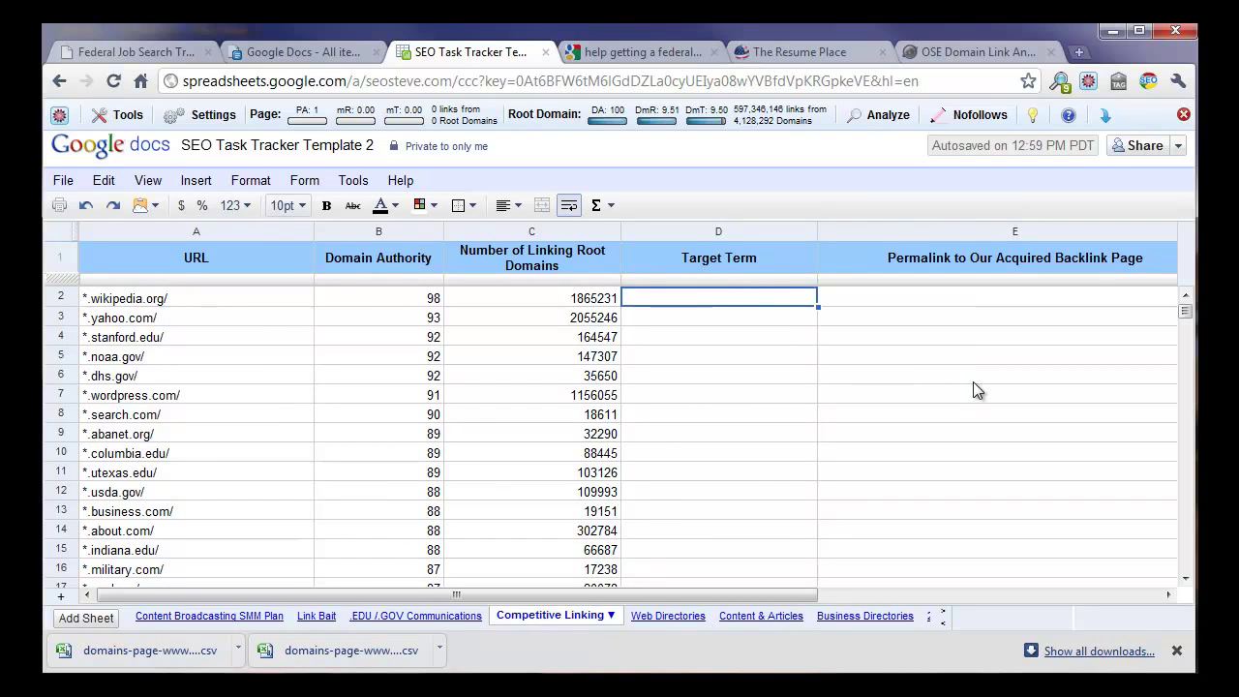
type("federal job se")
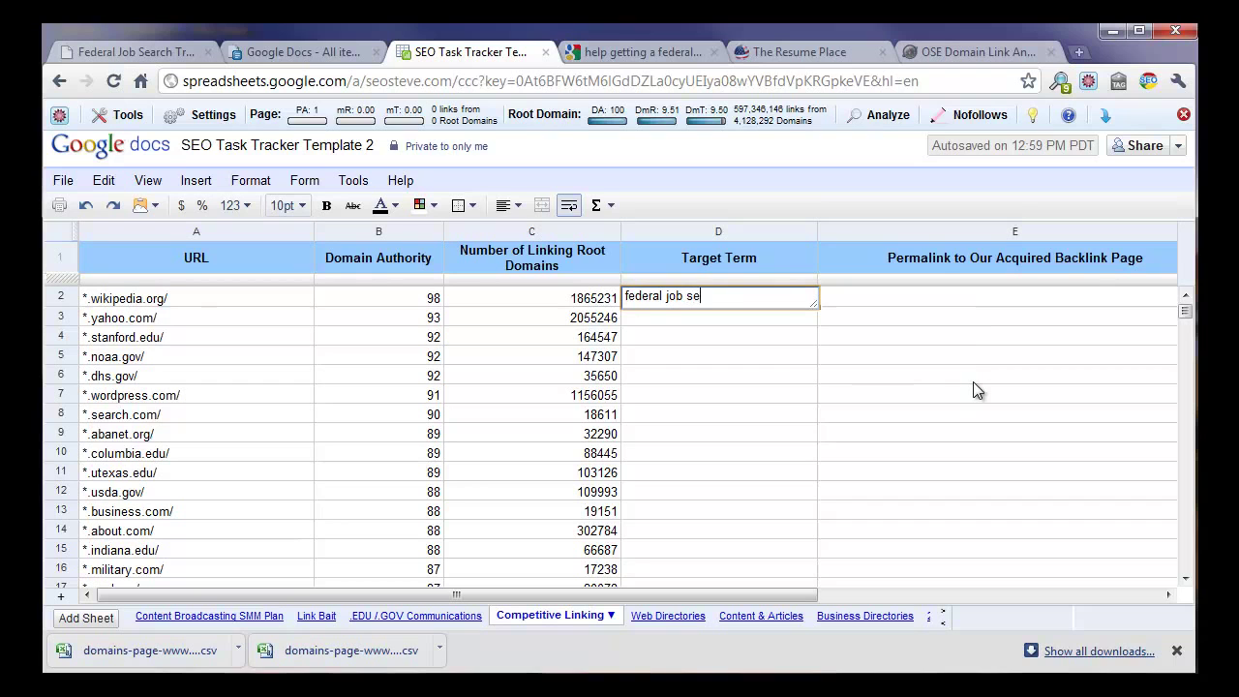
type("arch training")
key("BackSpace")
key("BackSpace")
key("BackSpace")
key("BackSpace")
type("ner")
key("Return")
type("federal job sea")
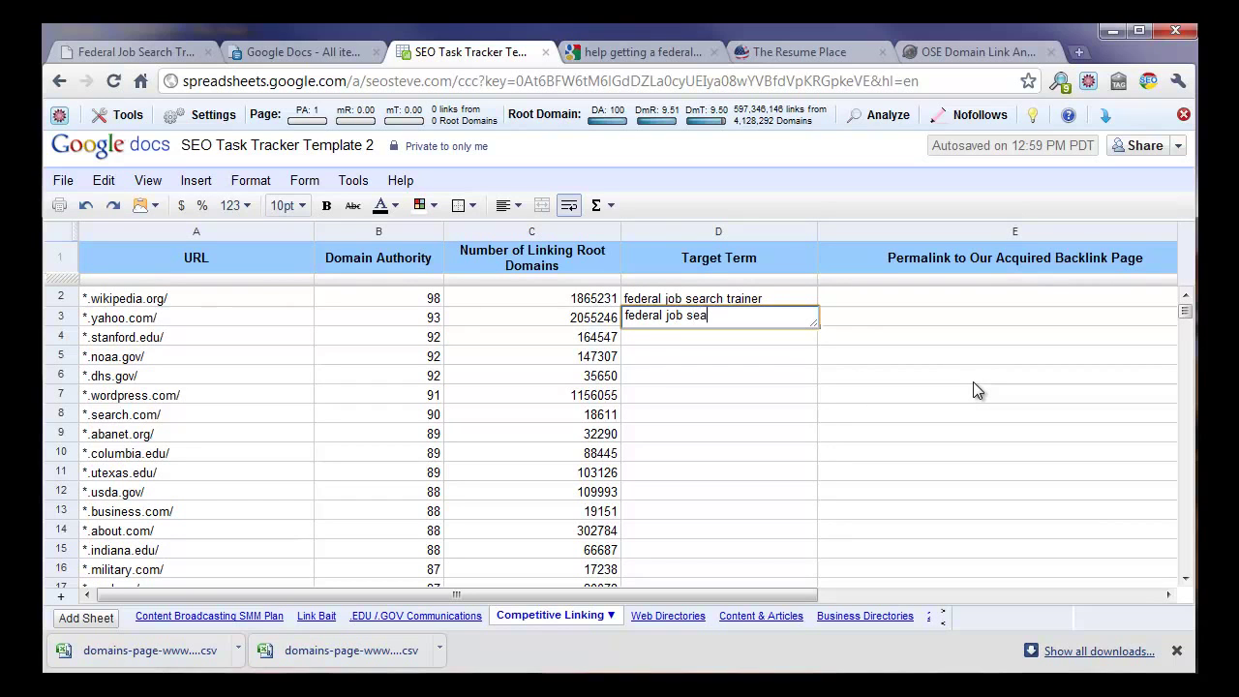
type("rch training")
key("Return")
Enter "how to get a federal job" as the target term in D4
type("federa")
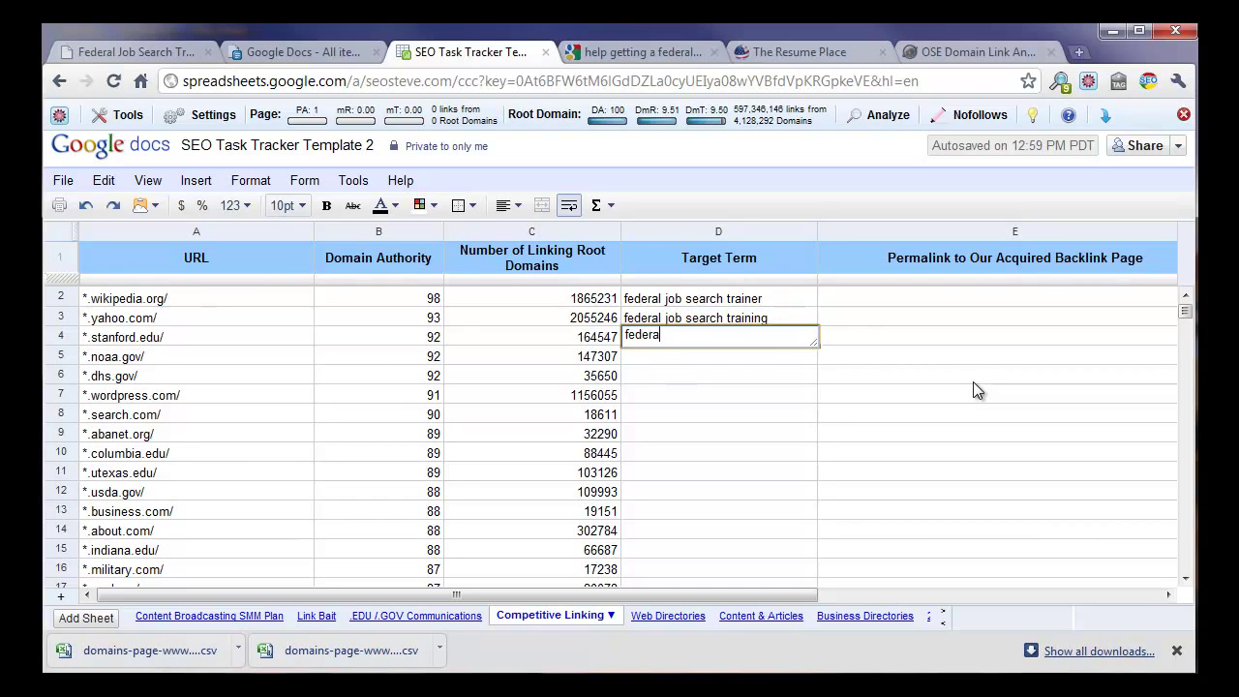
key("BackSpace")
key("BackSpace")
key("BackSpace")
key("BackSpace")
key("BackSpace")
key("BackSpace")
type("how to get a federal job")
key("Return")
Enter the target terms "help getting a federal job" in D5 and "trainer for getting a federal job" in D6
type("help ")
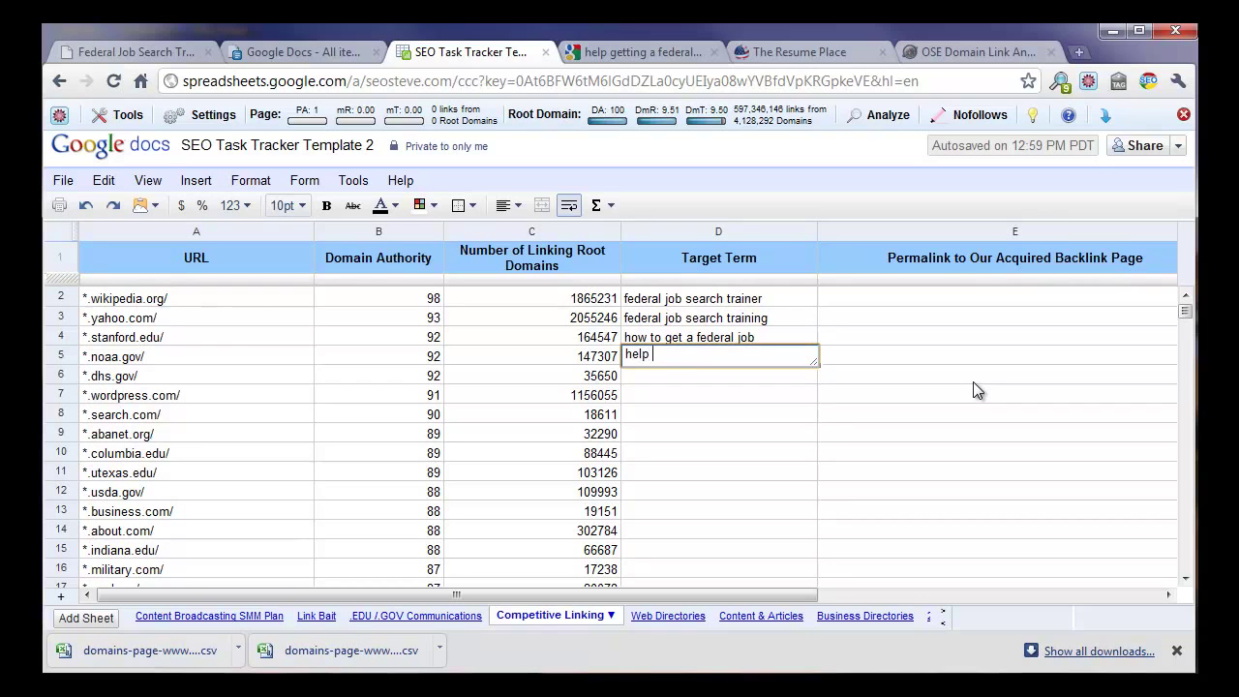
type("getting a federal job")
key("Return")
type("trainer for")
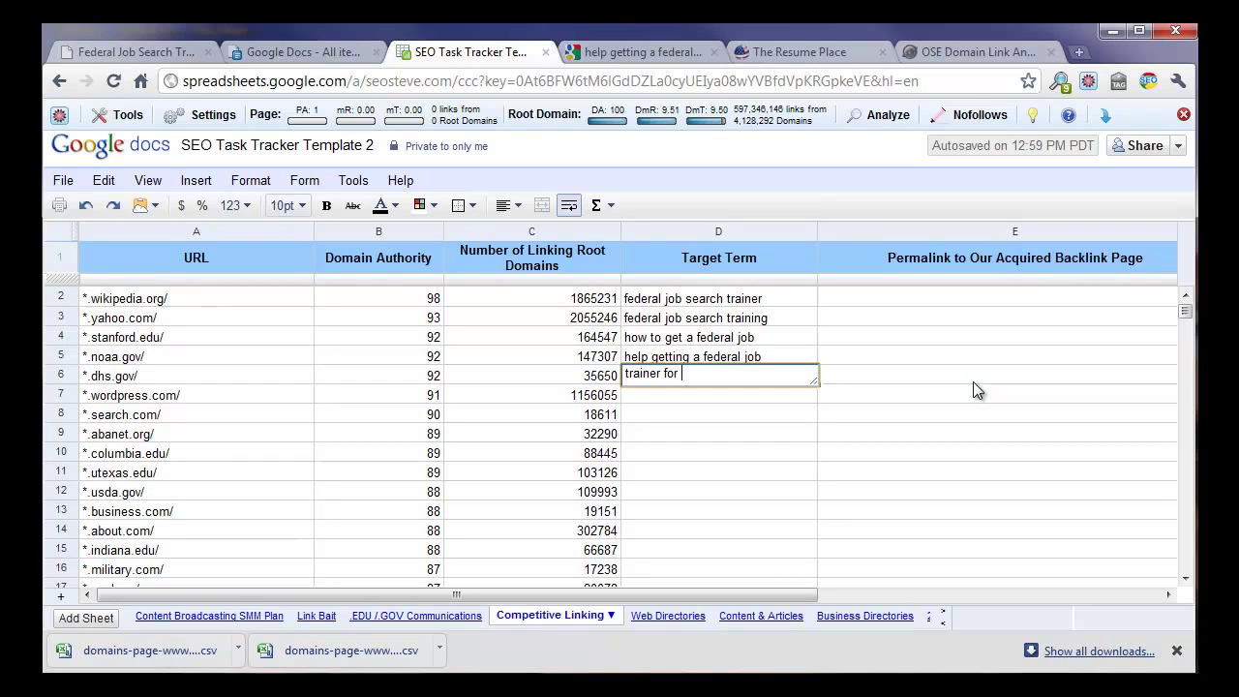
type(" getting a federal job")
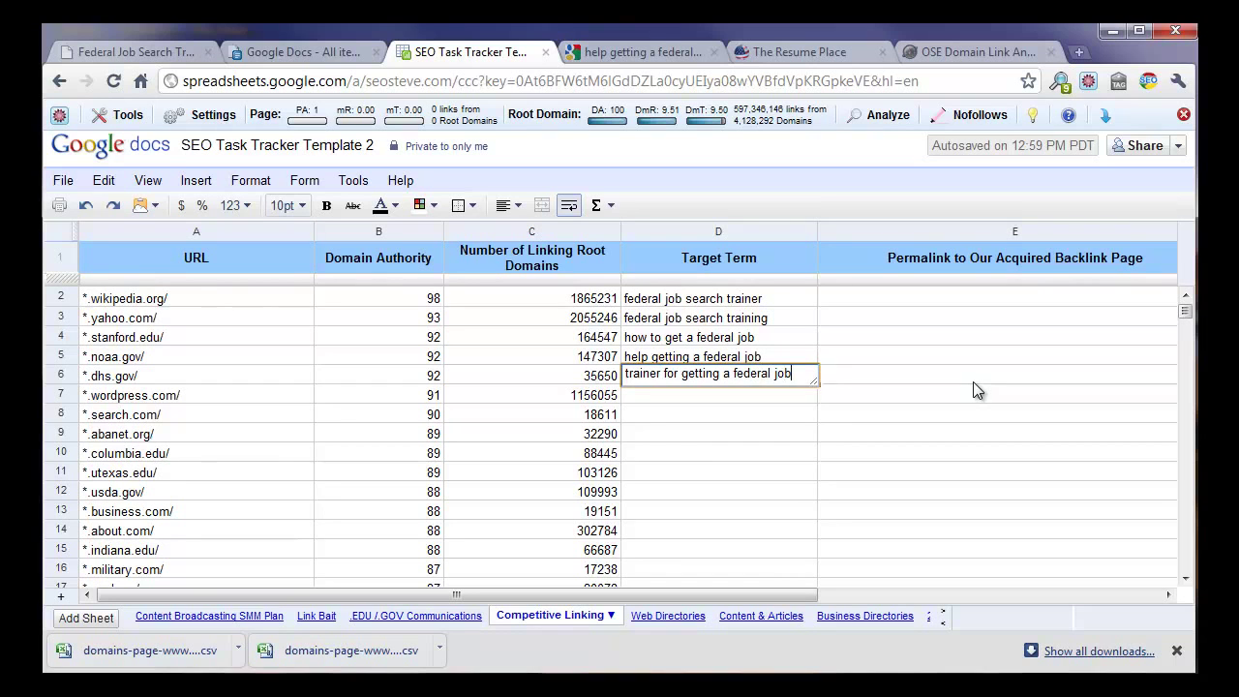
key("Return")
Copy the five target terms in D2:D6 and repeat them in D7:D11 and D12:D16
left_click_drag(744, 301, 757, 380)
key("ctrl+c")
left_click(756, 393)
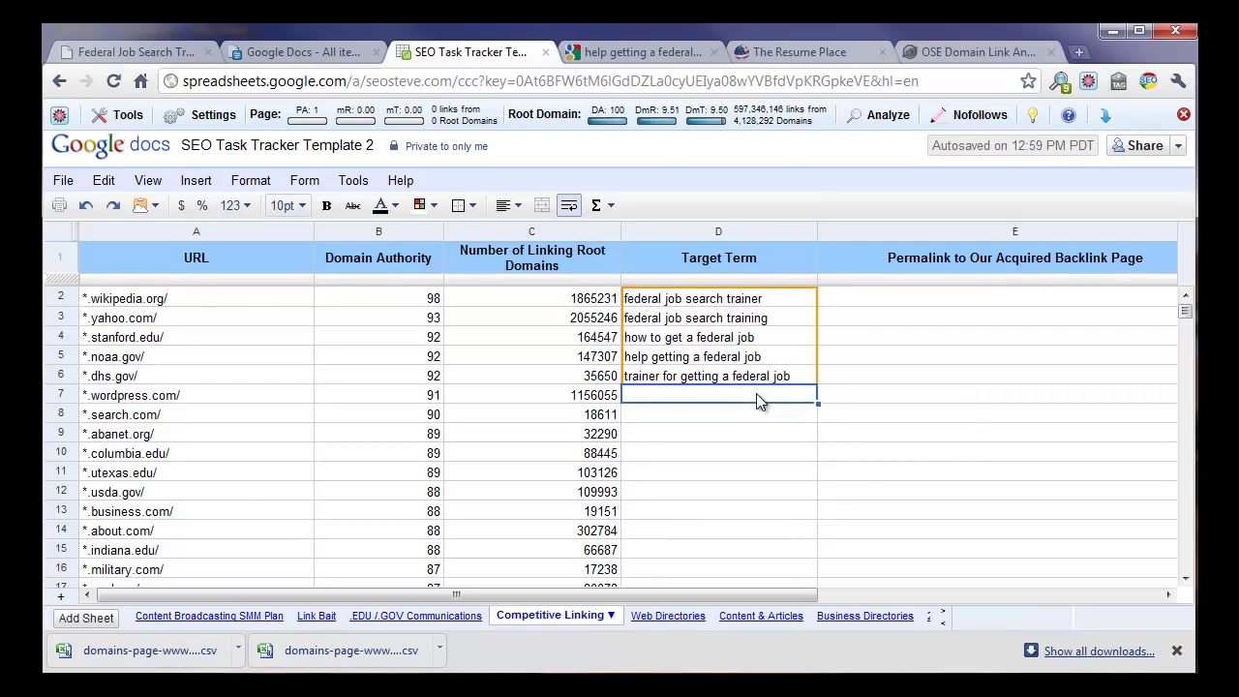
key("ctrl+v")
left_click(717, 494)
key("ctrl+v")
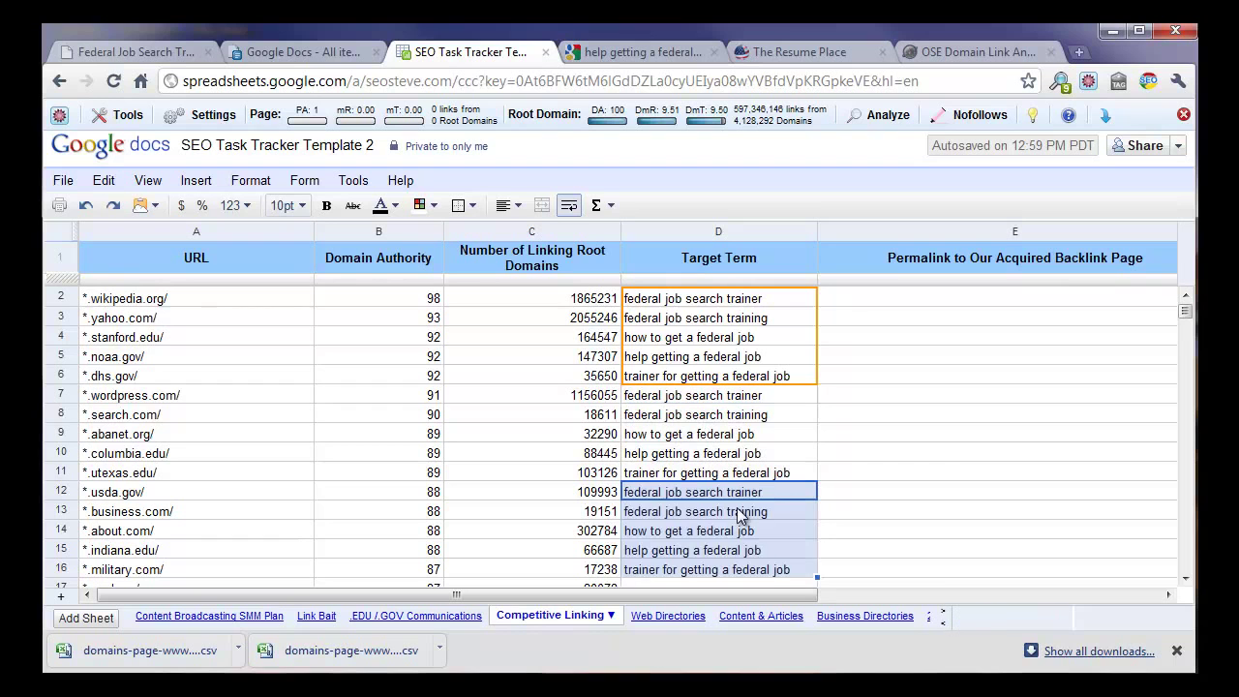
left_click(755, 354)
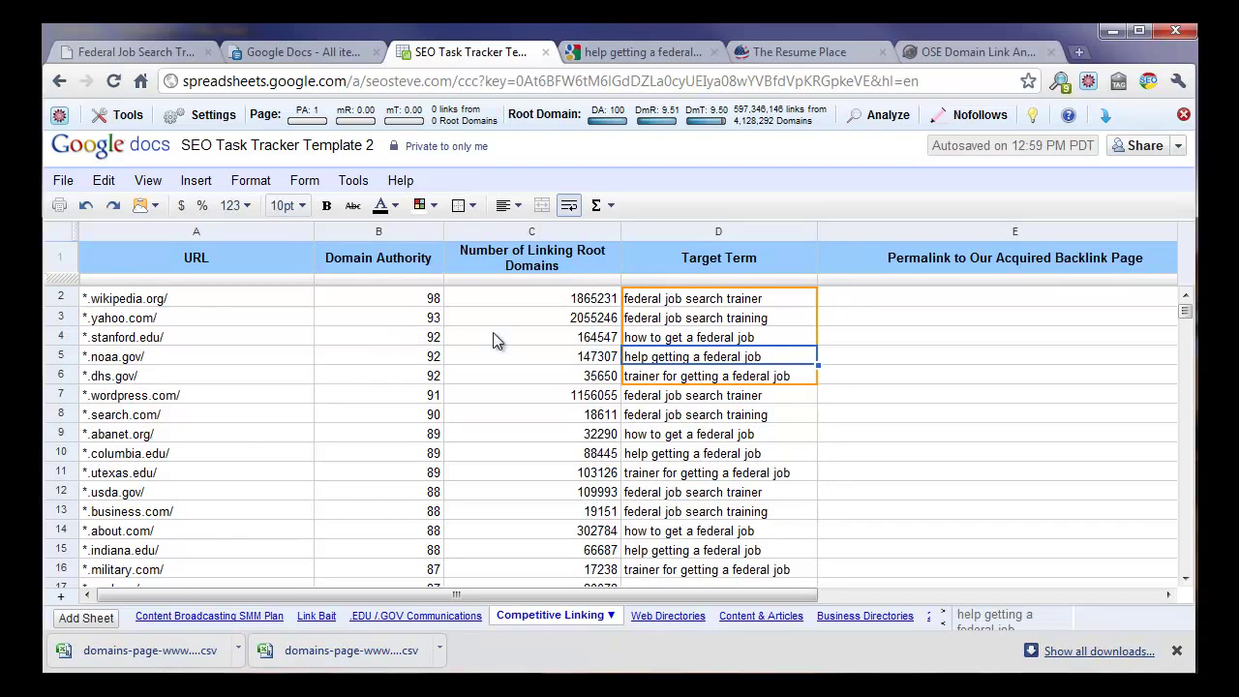
Copy the Wikipedia domain from A2 and open google.com in a new browser tab
left_click(230, 298)
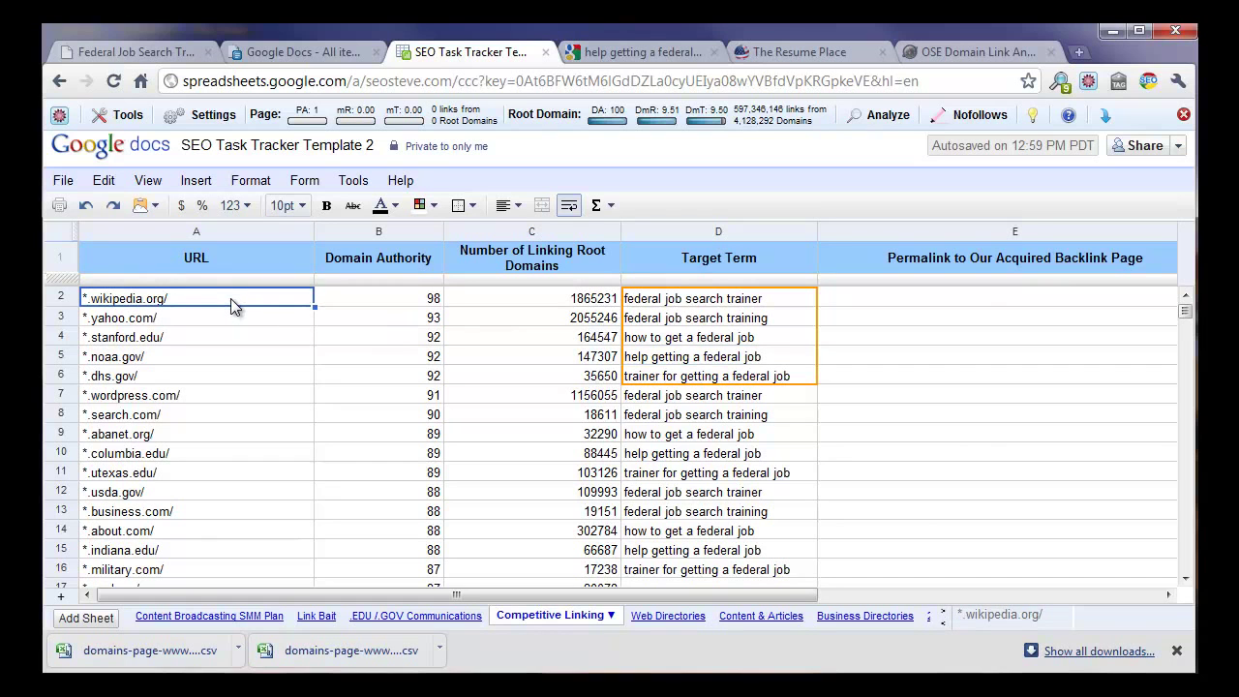
key("ctrl+c")
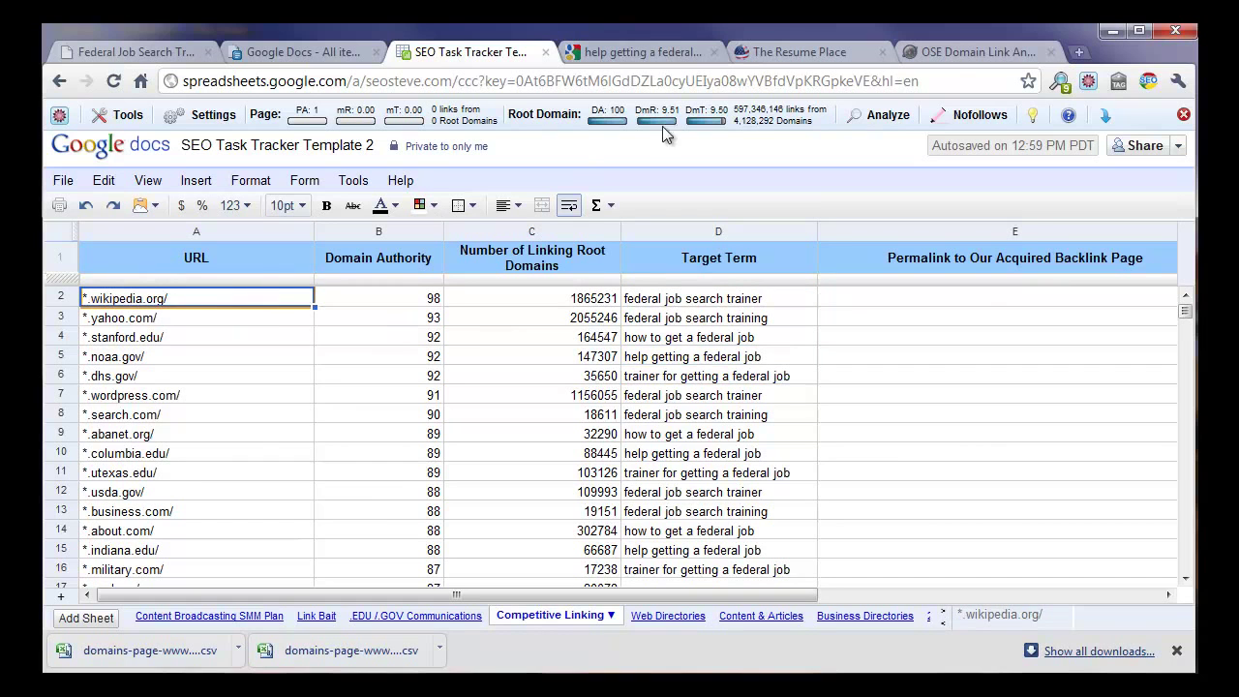
left_click(1076, 53)
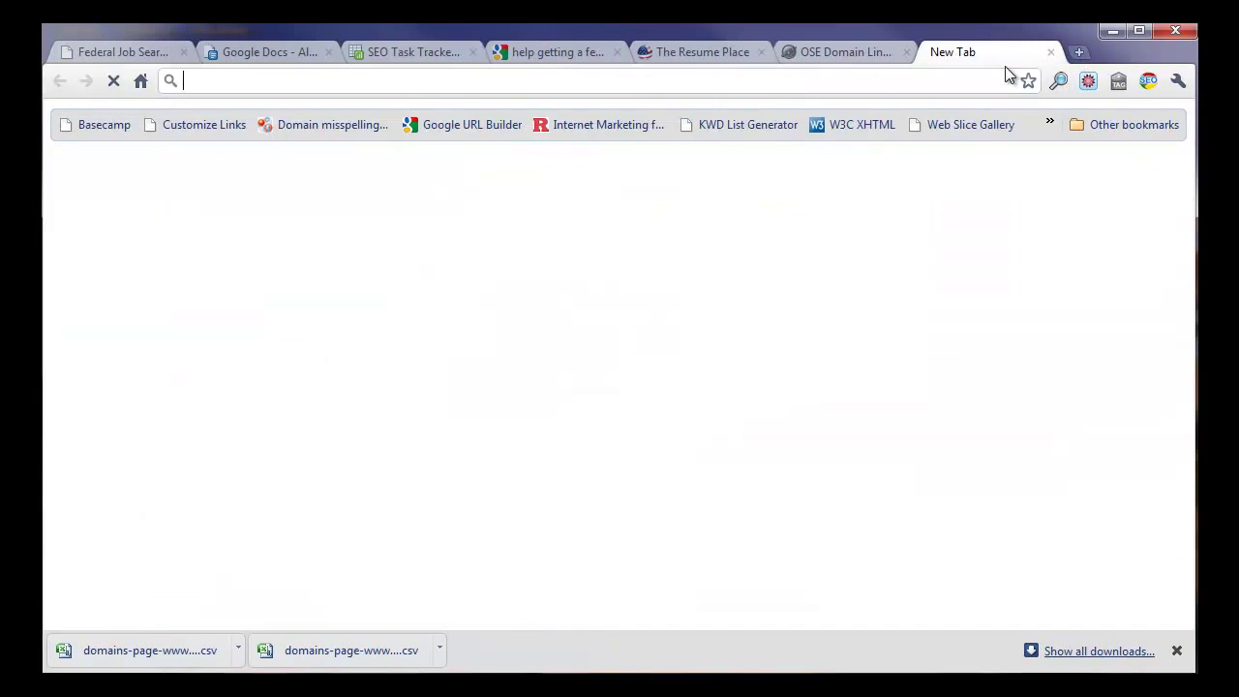
type("google.com")
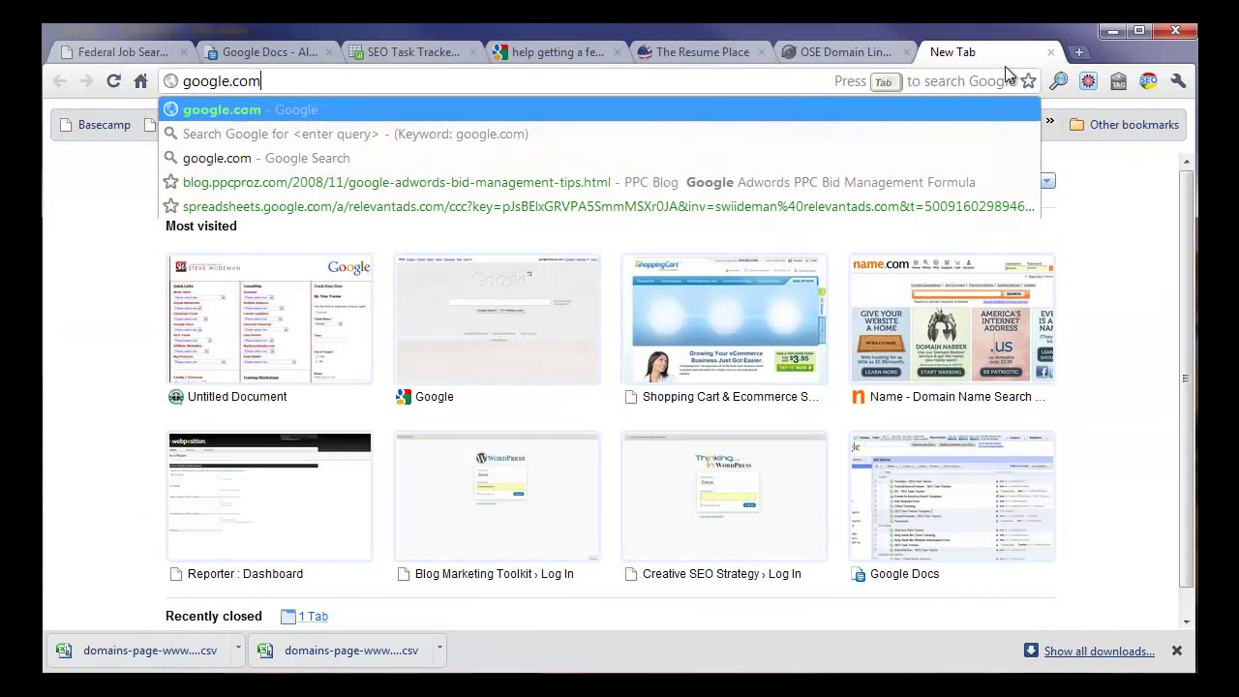
key("Return")
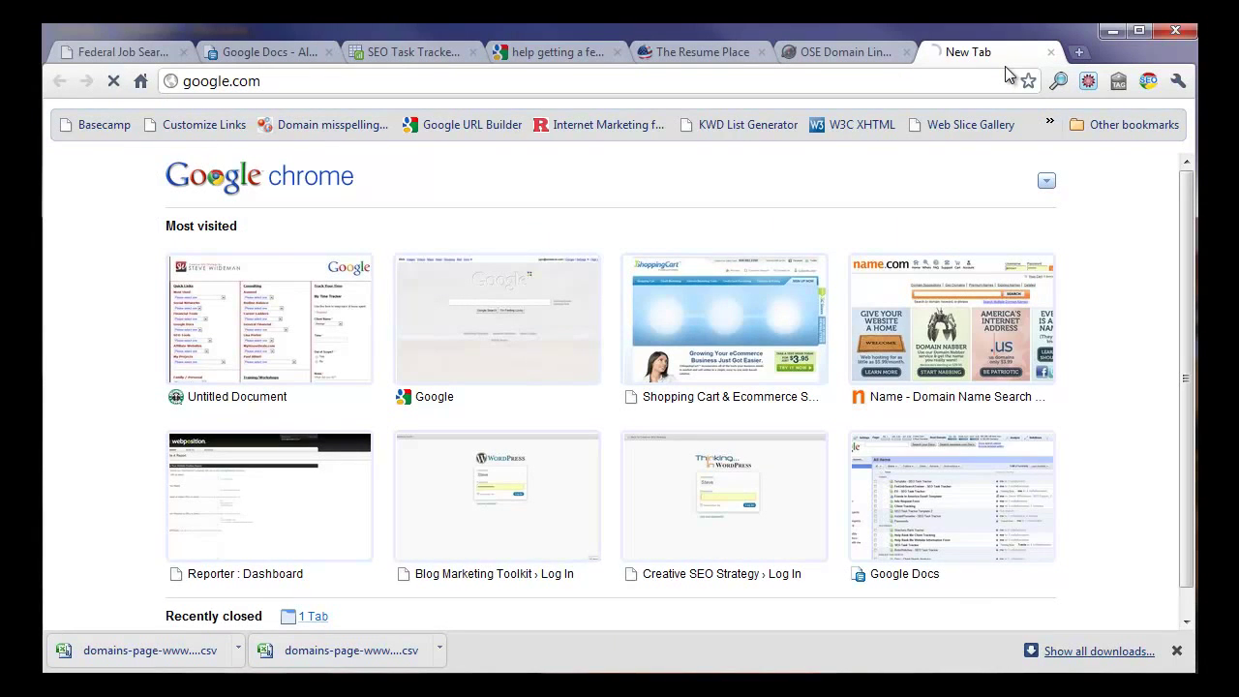
Search Google for site:*.wikipedia.org "resume place" to find the competitor's backlink page, and close the search tab
type("site:*.wikipedia.org/")
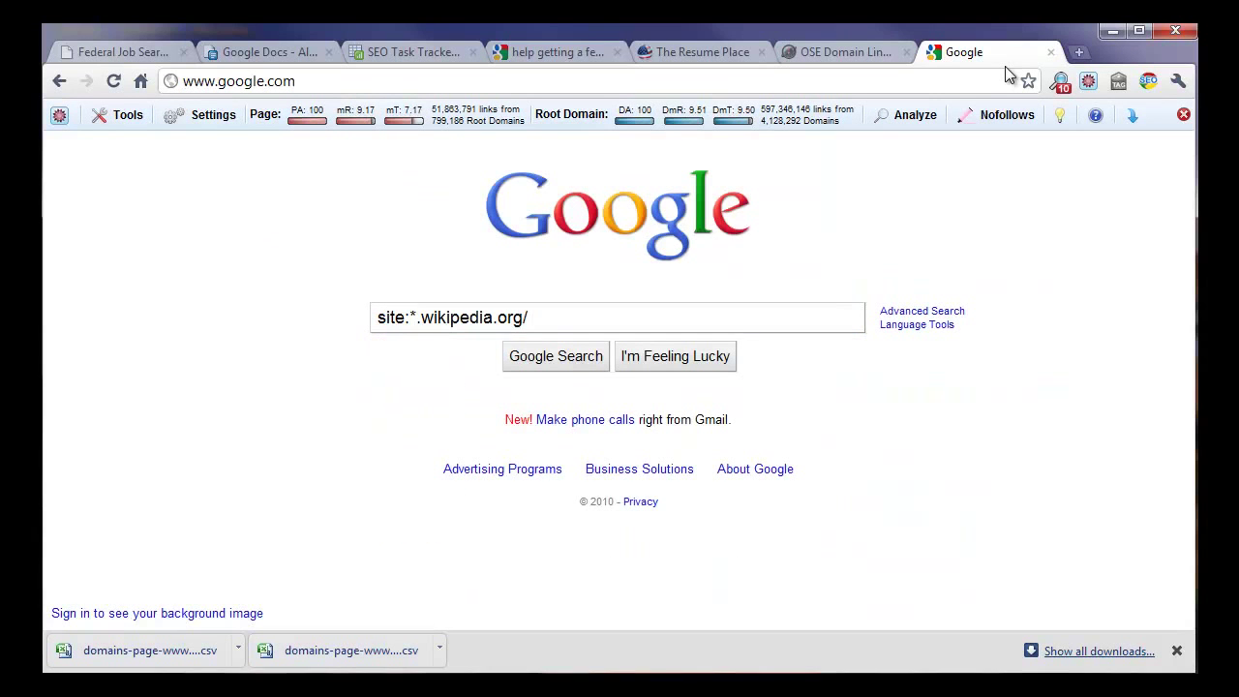
key("BackSpace")
type("\"resume-pla")
key("BackSpace")
key("BackSpace")
key("BackSpace")
key("BackSpace")
type("place\"")
key("Return")
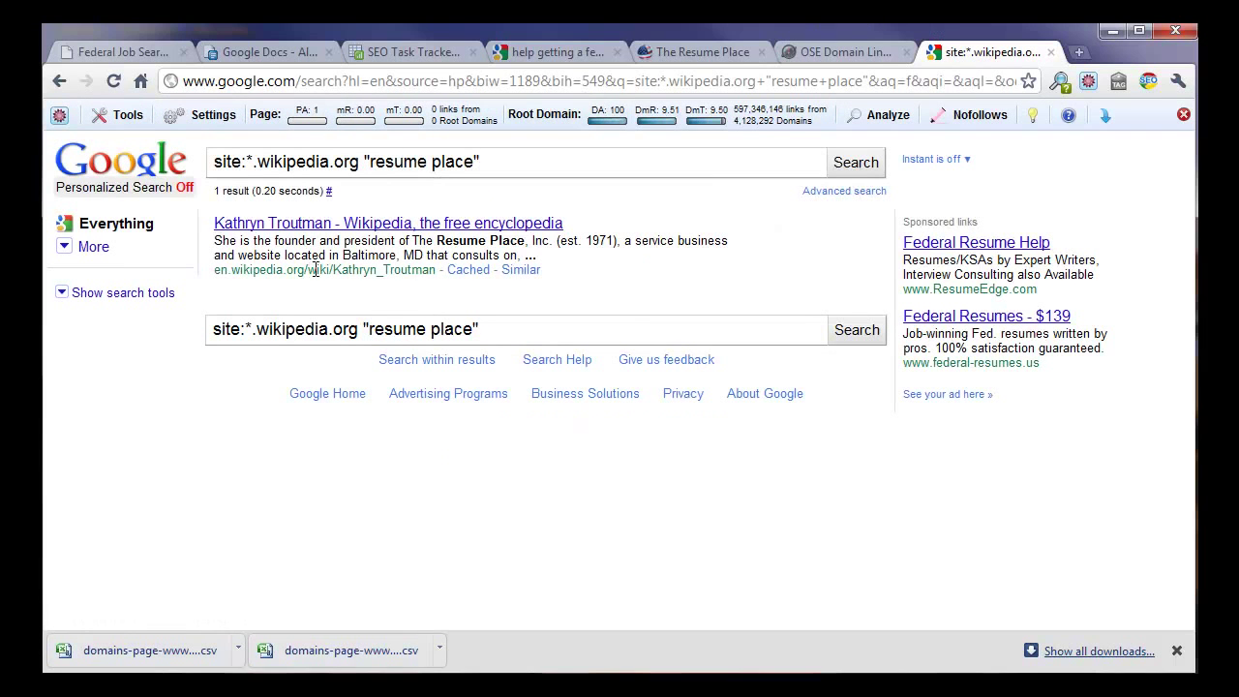
left_click(1051, 53)
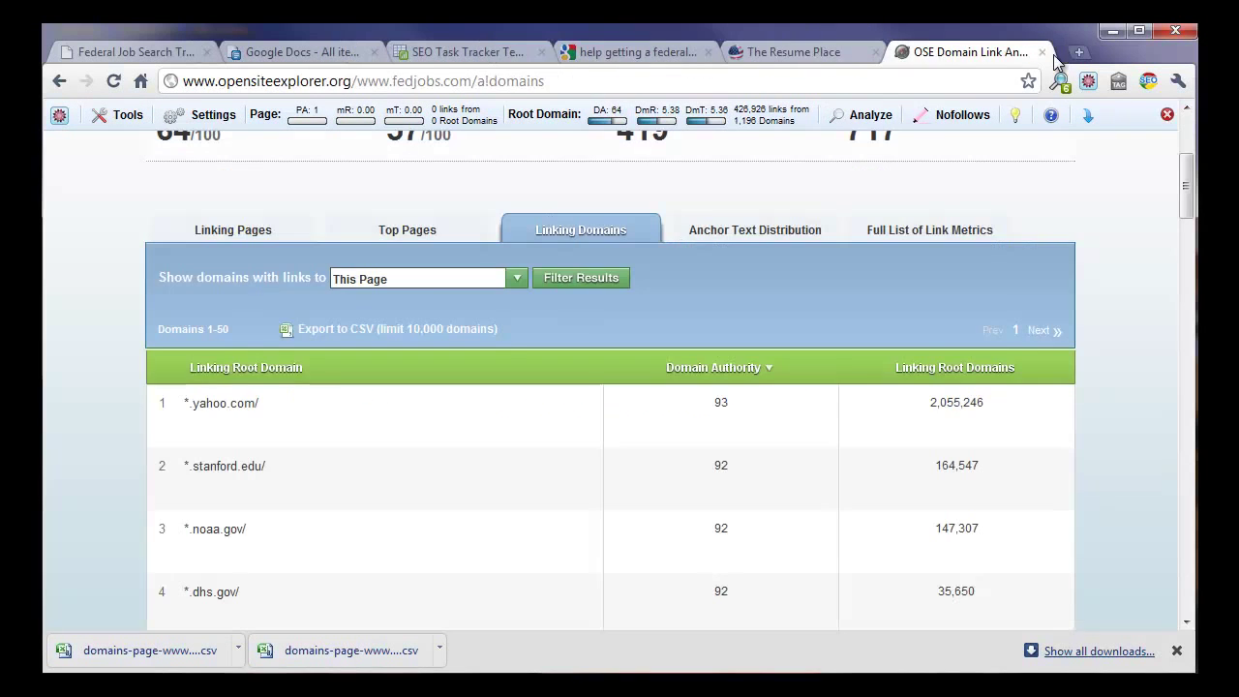
Return to the SEO Task Tracker and change the D1 header to "Target Term (goes in the link text)"
left_click(489, 53)
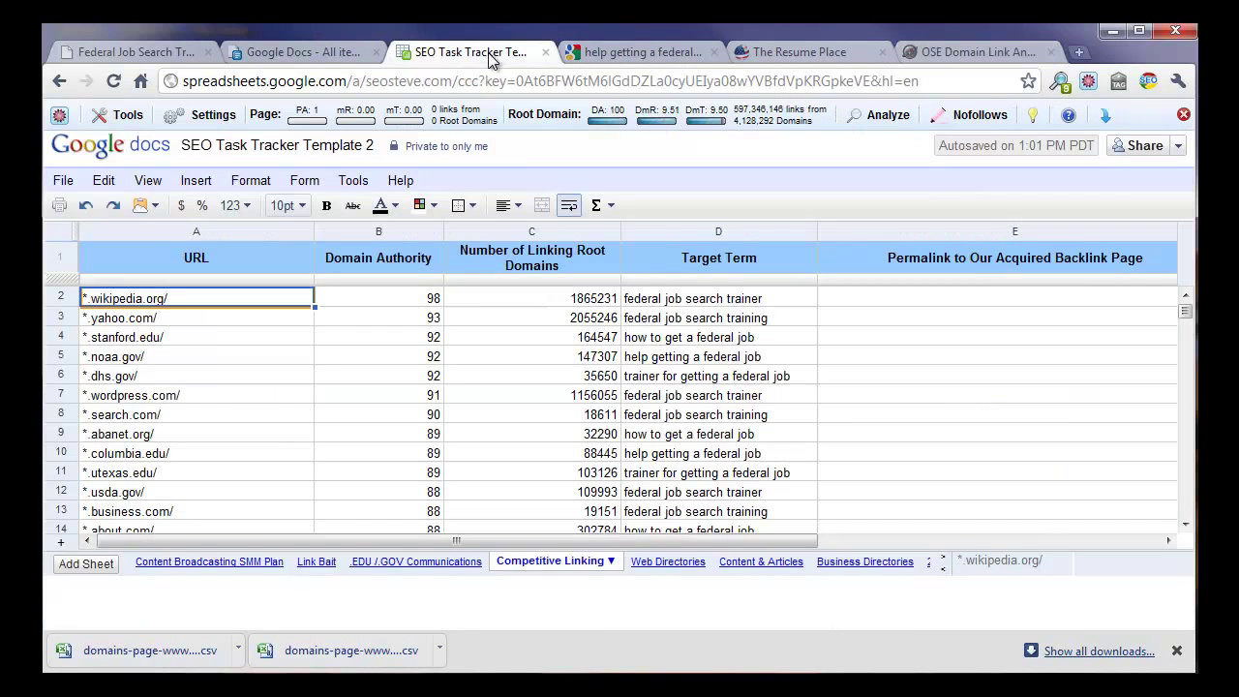
left_click(899, 296)
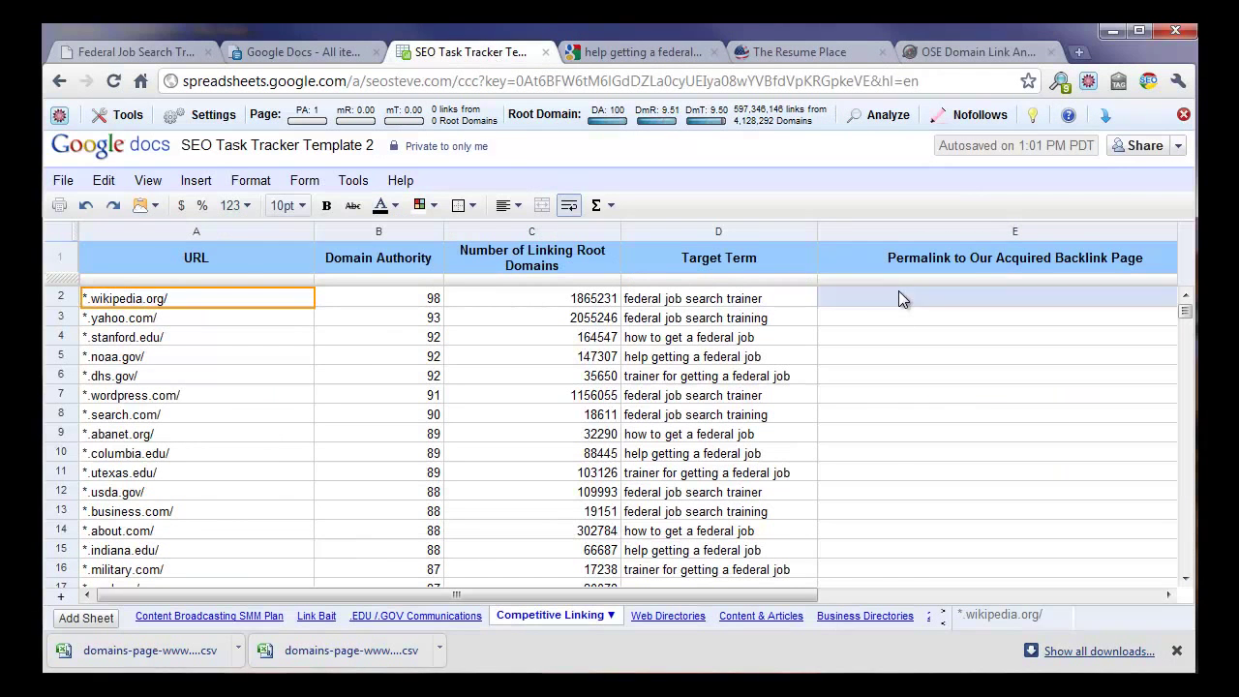
left_click(733, 302)
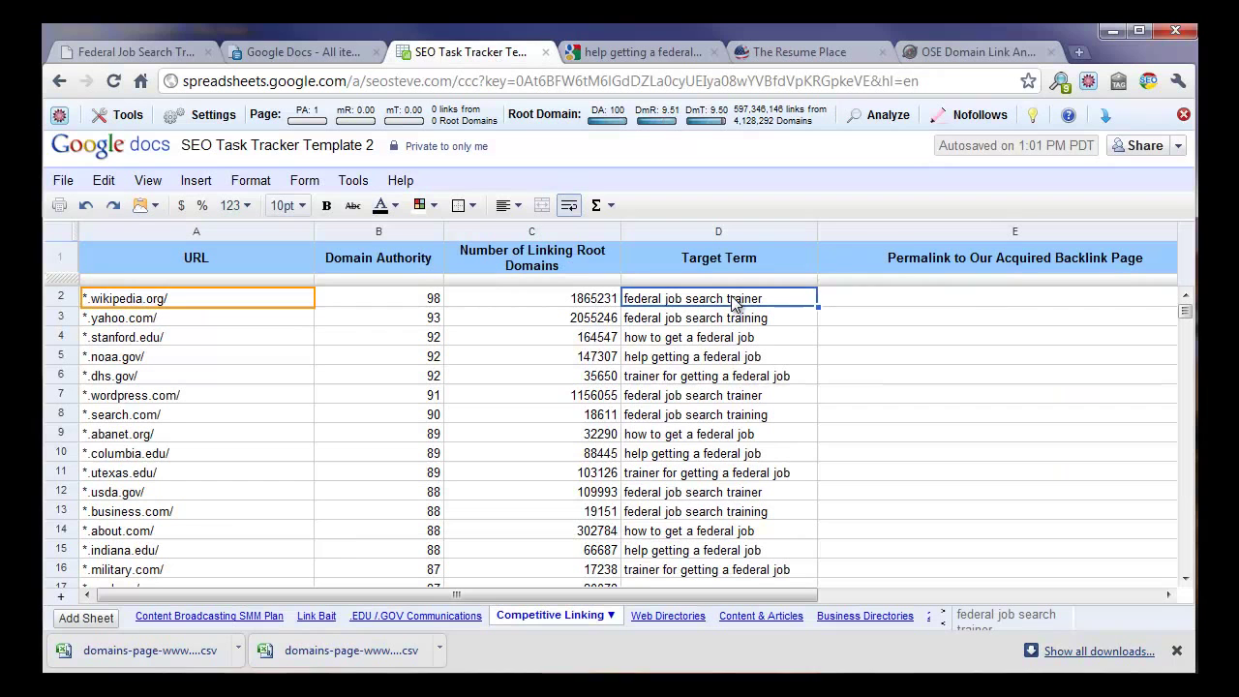
left_click(762, 249)
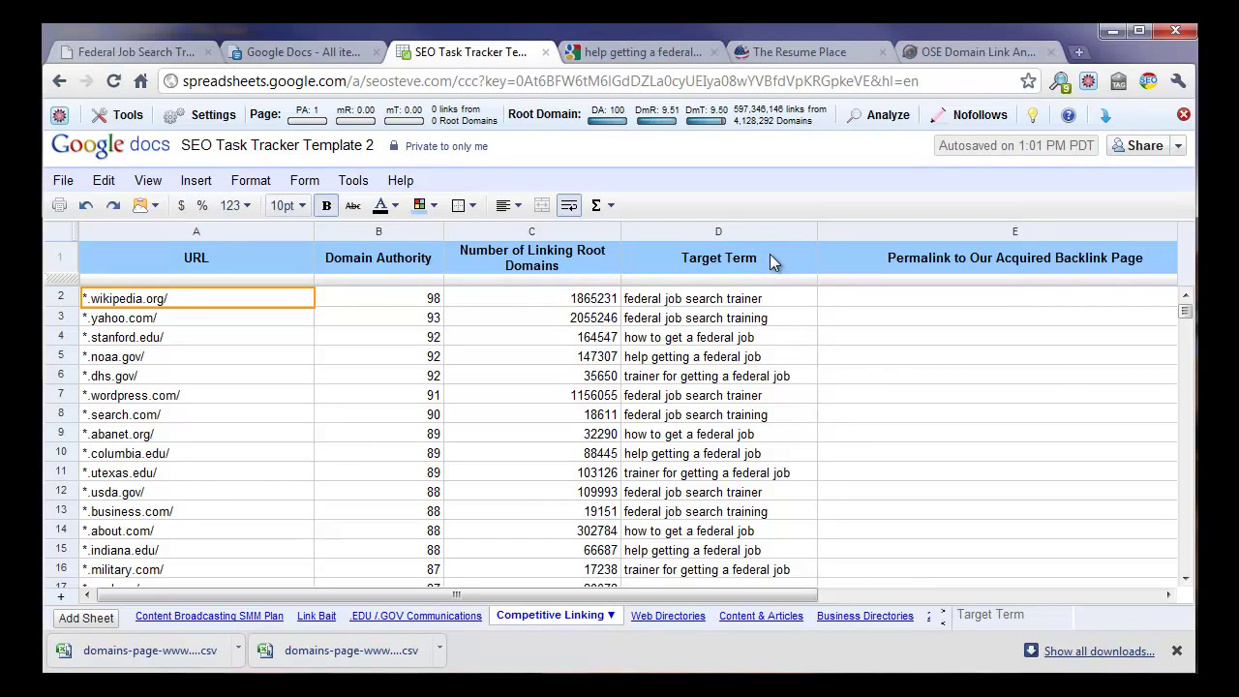
double_click(771, 255)
type("(goes in")
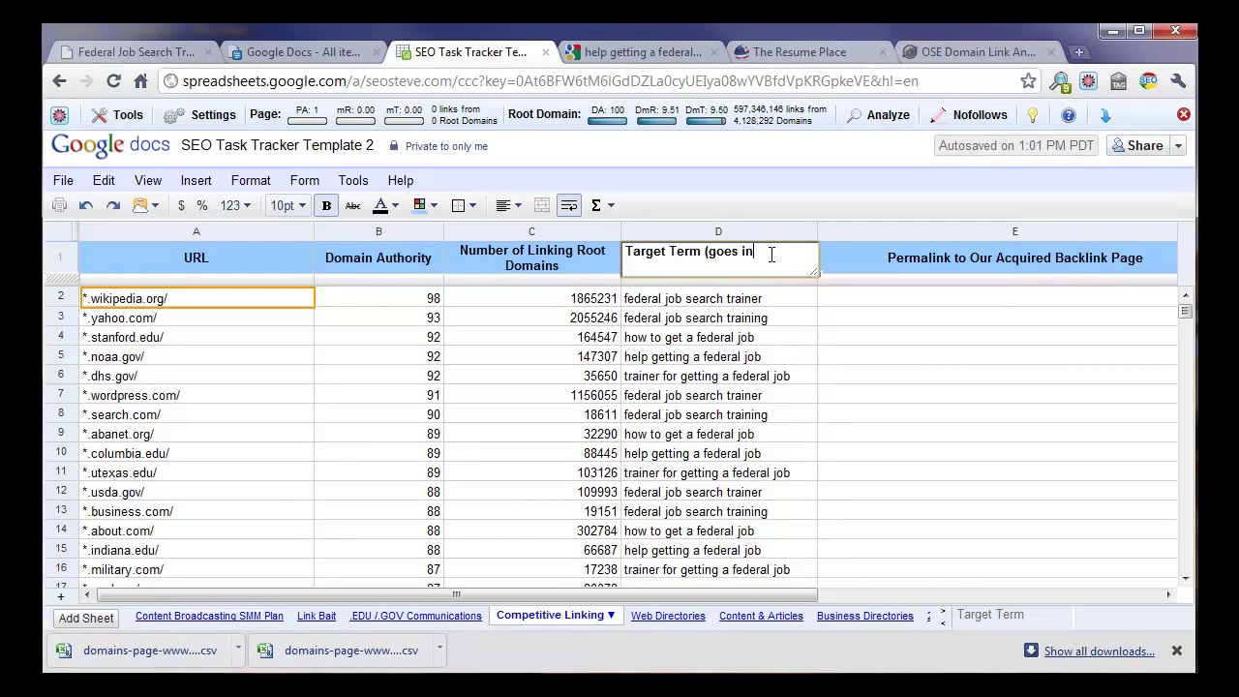
type(" the link text)")
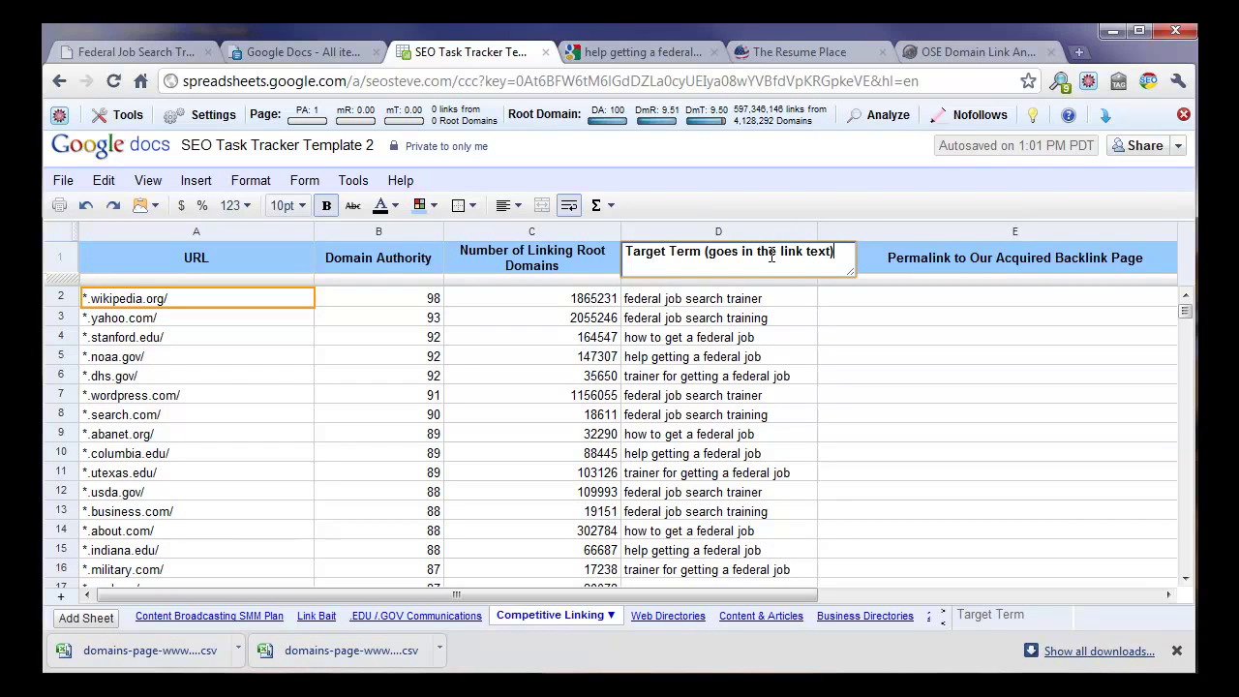
key("Return")
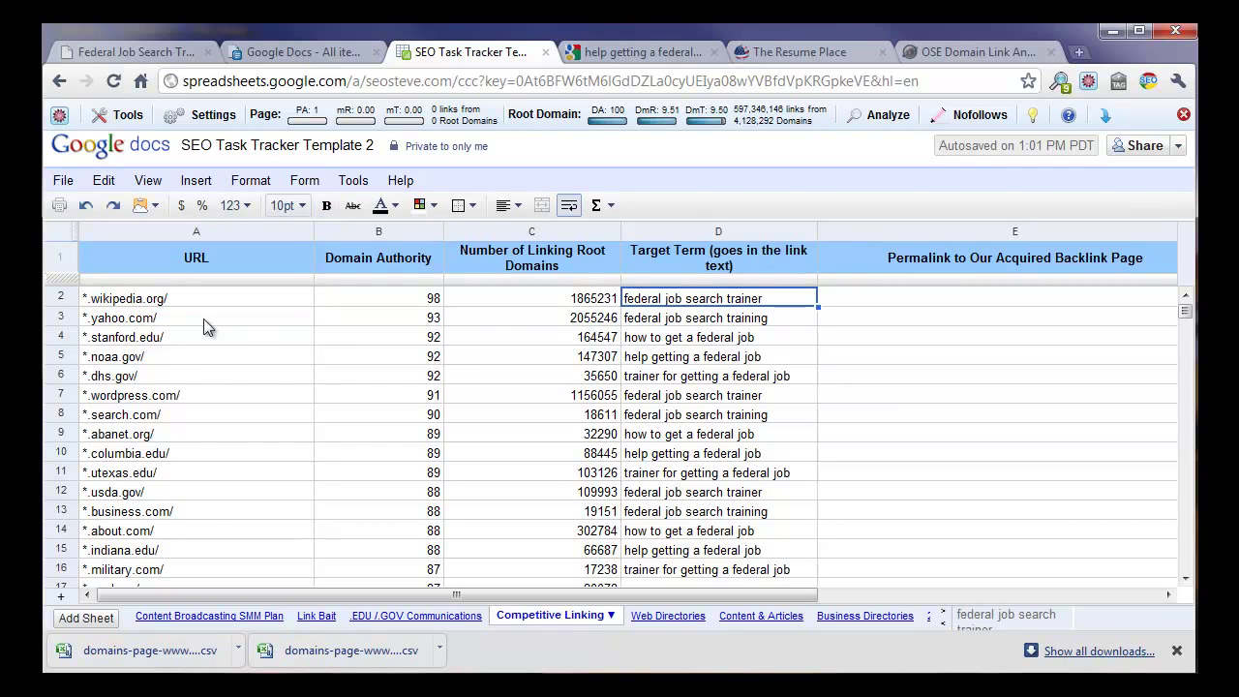